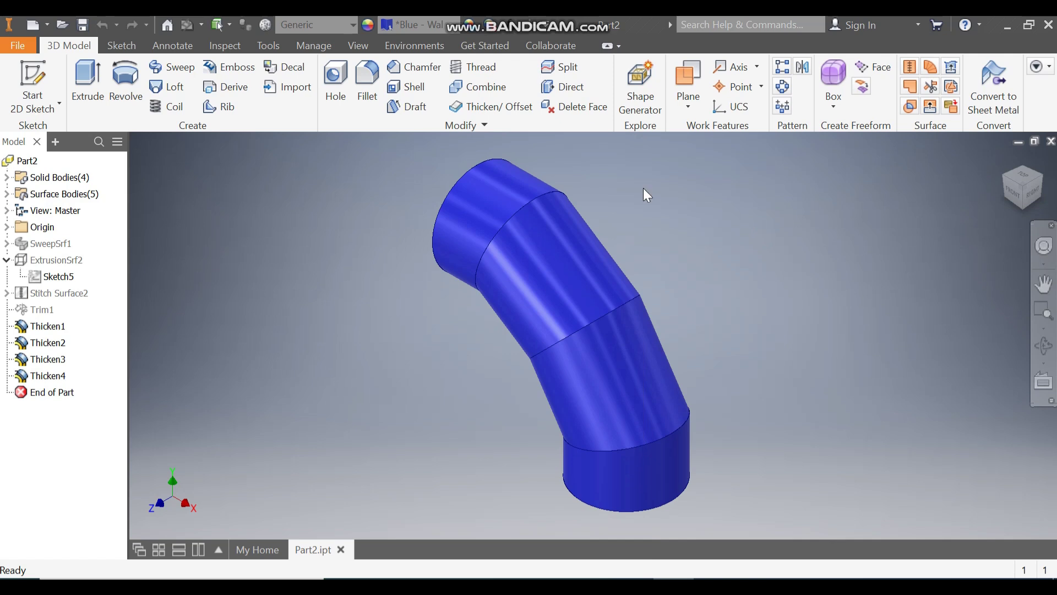
Create a new part from the metric Standard (mm).ipt template.
{"action": "left_click", "coordinate": [33, 26]}
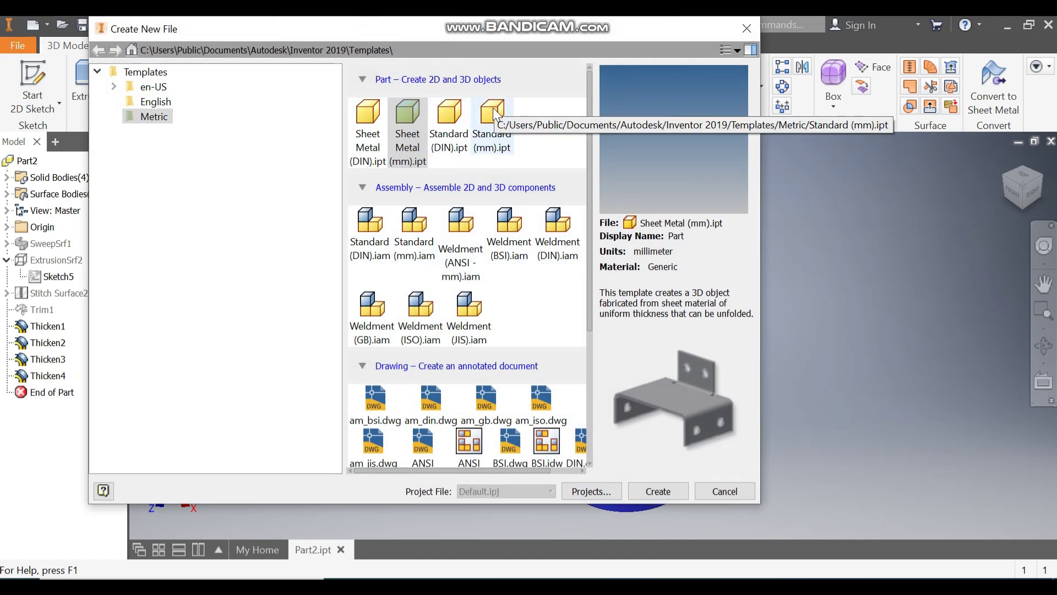
{"action": "left_click", "coordinate": [497, 115]}
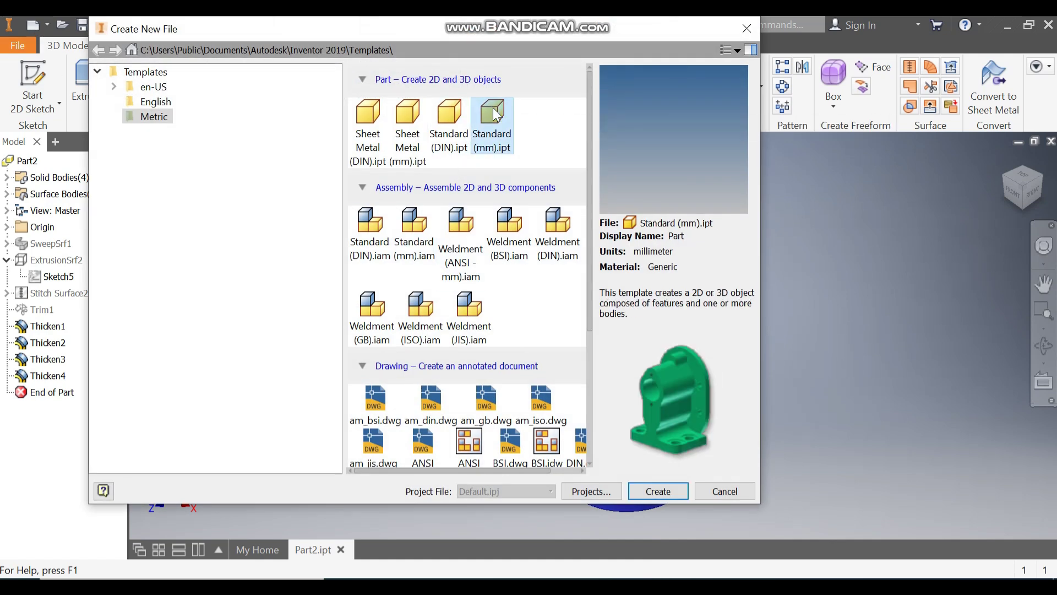
{"action": "left_click", "coordinate": [666, 495]}
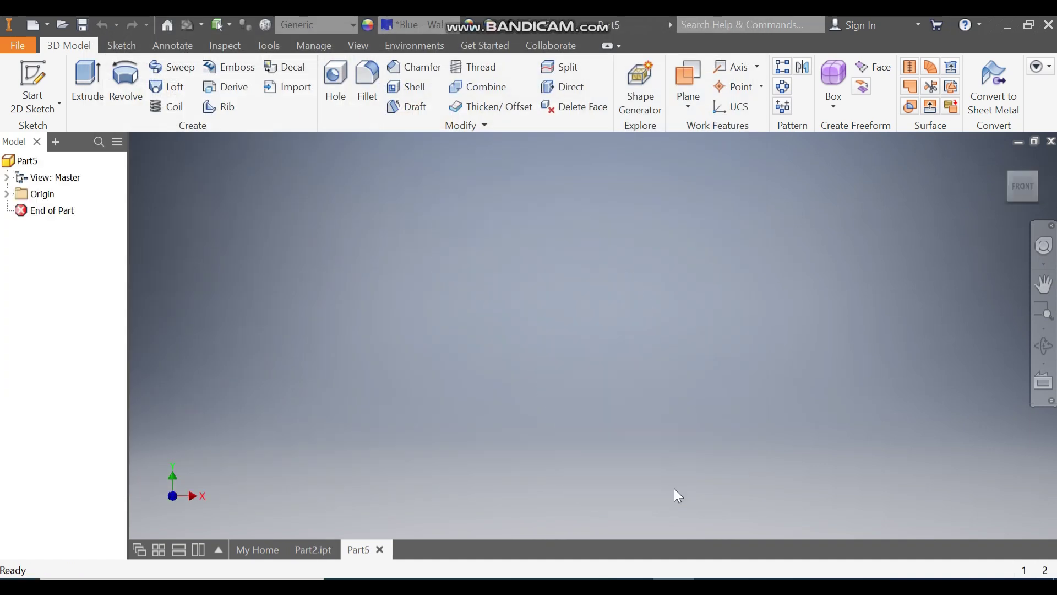
Start a sketch on the front XY plane and draw a 2000 mm diameter circle centred on the origin.
{"action": "left_click", "coordinate": [25, 81]}
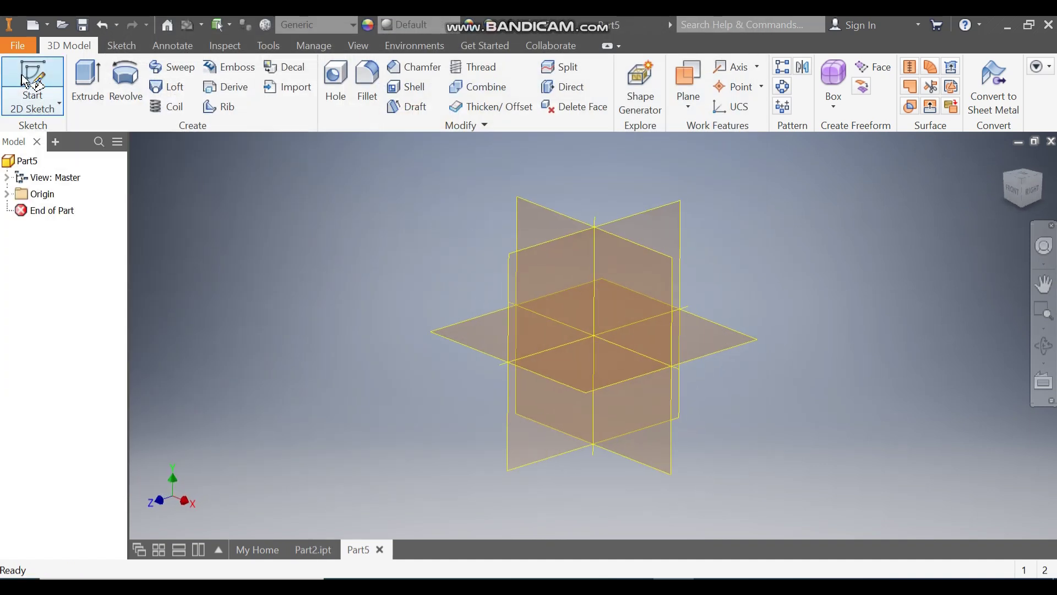
{"action": "left_click", "coordinate": [542, 219]}
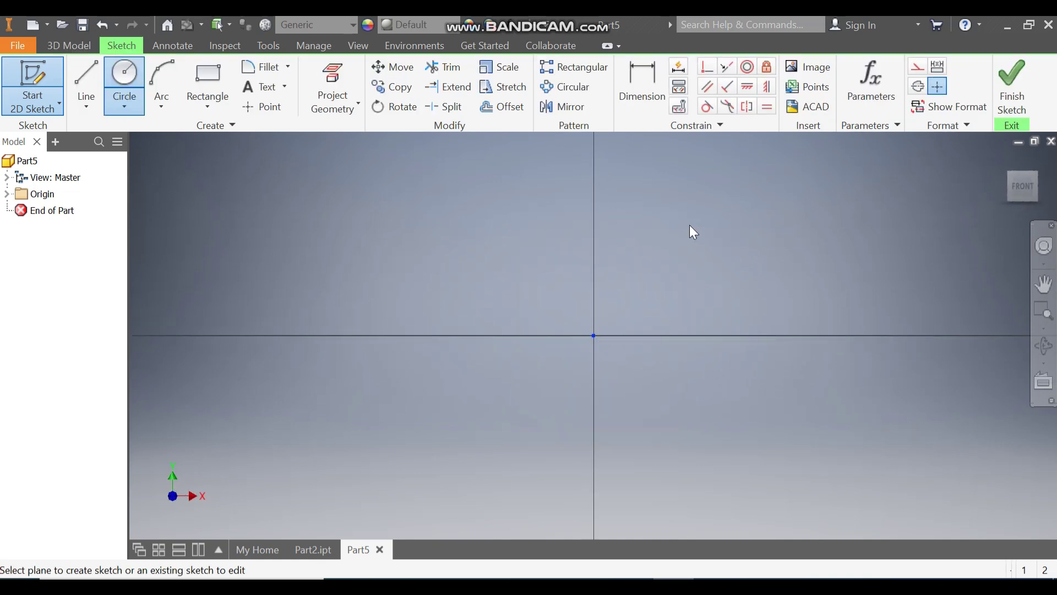
{"action": "left_click", "coordinate": [127, 77]}
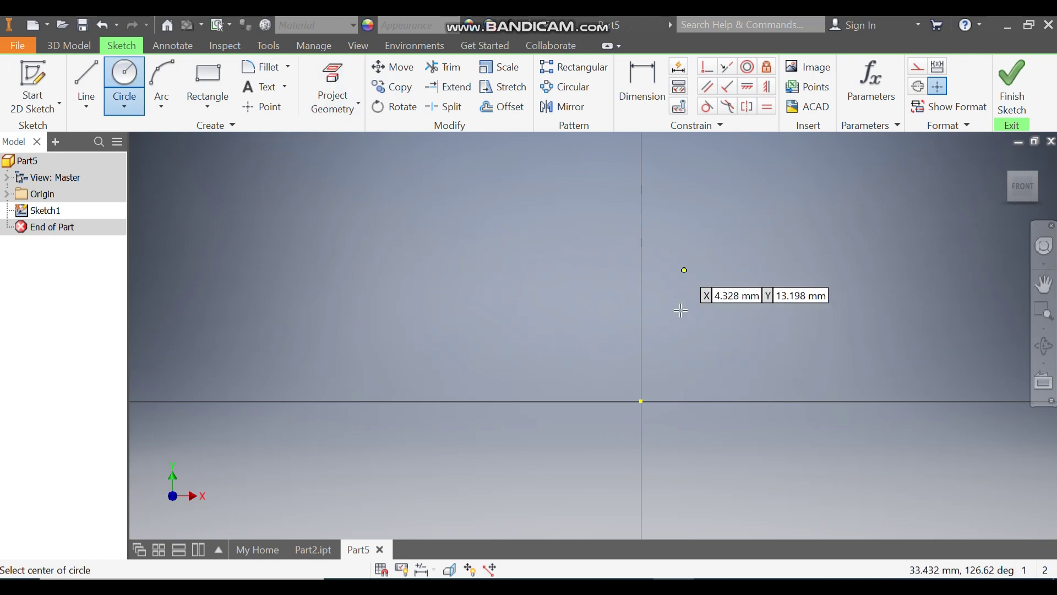
{"action": "left_click", "coordinate": [642, 401]}
{"action": "scroll", "coordinate": [597, 229], "scroll_direction": "up", "scroll_amount": 5}
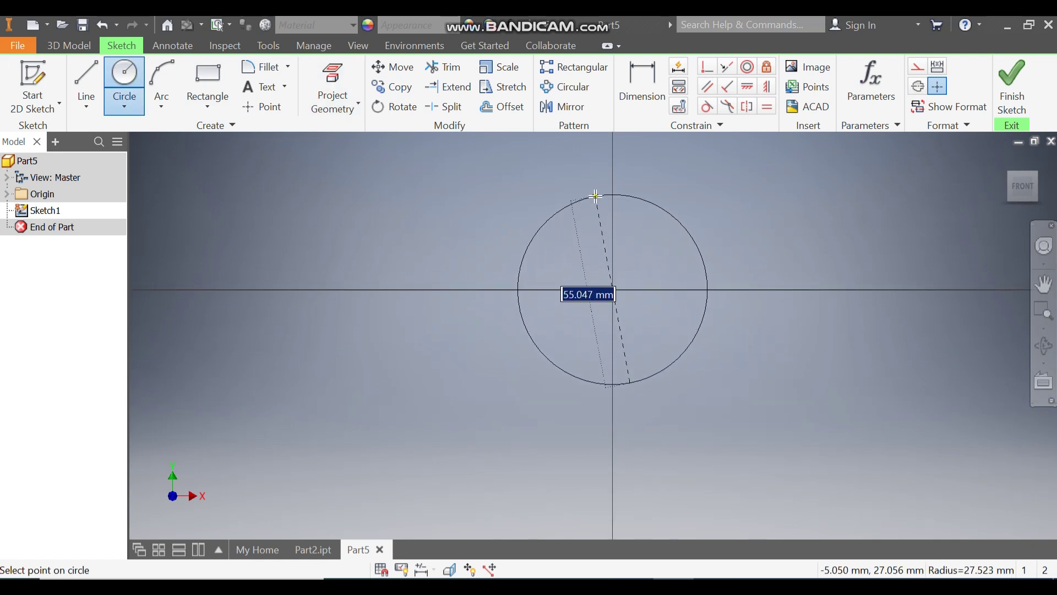
{"action": "type", "text": "2000"}
{"action": "key", "text": "Return"}
{"action": "scroll", "coordinate": [582, 337], "scroll_direction": "up", "scroll_amount": 2}
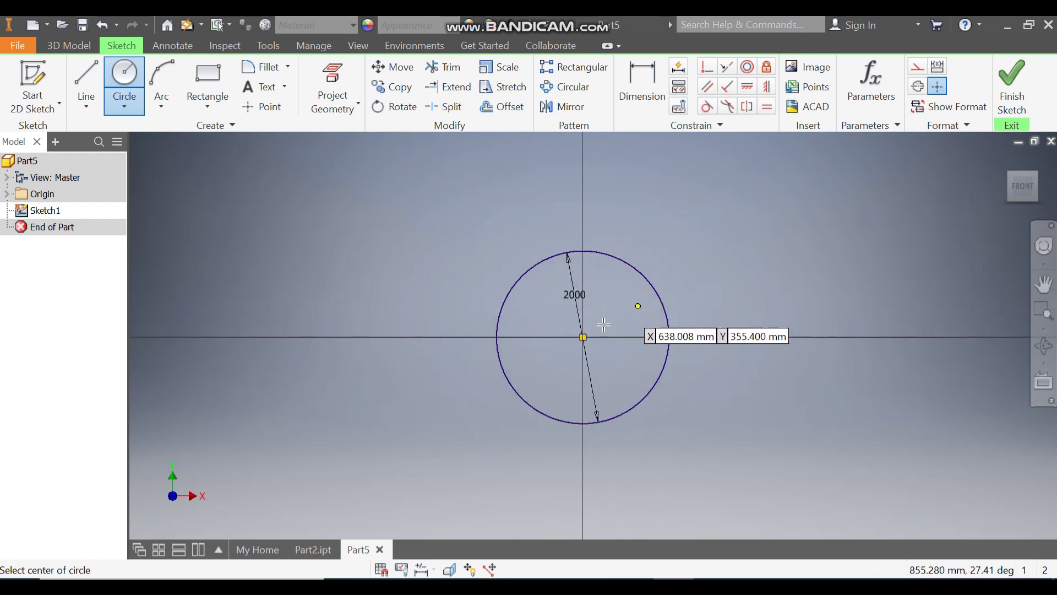
Draw two radius lines, one from the circle's top point to its centre and one from the centre horizontally to its right-hand point.
{"action": "left_click", "coordinate": [81, 71]}
{"action": "left_click", "coordinate": [582, 250]}
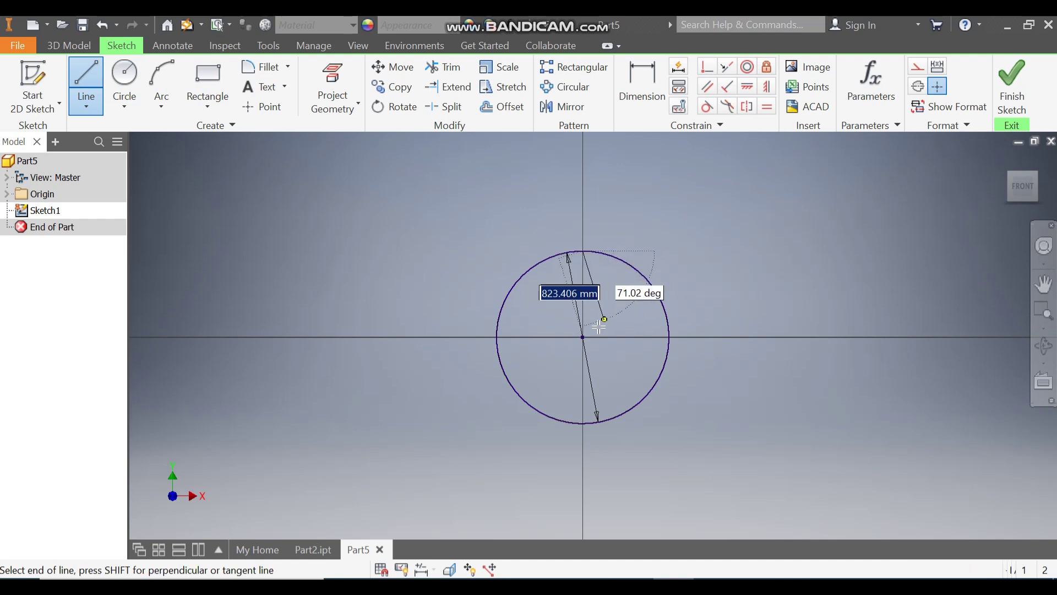
{"action": "left_click", "coordinate": [583, 337]}
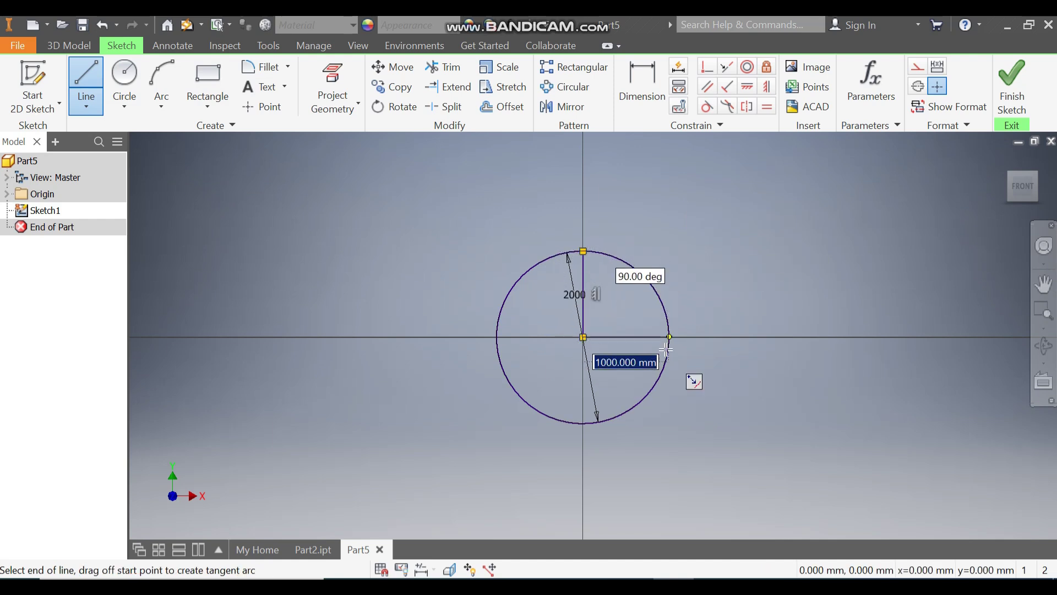
{"action": "left_click", "coordinate": [694, 337]}
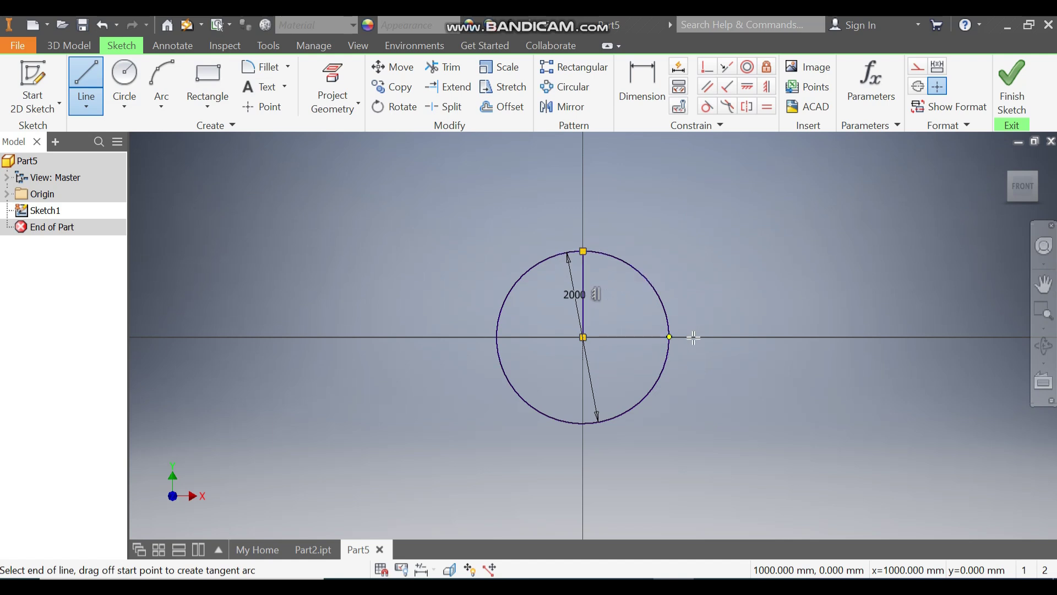
{"action": "left_click", "coordinate": [693, 337]}
{"action": "key", "text": "Escape"}
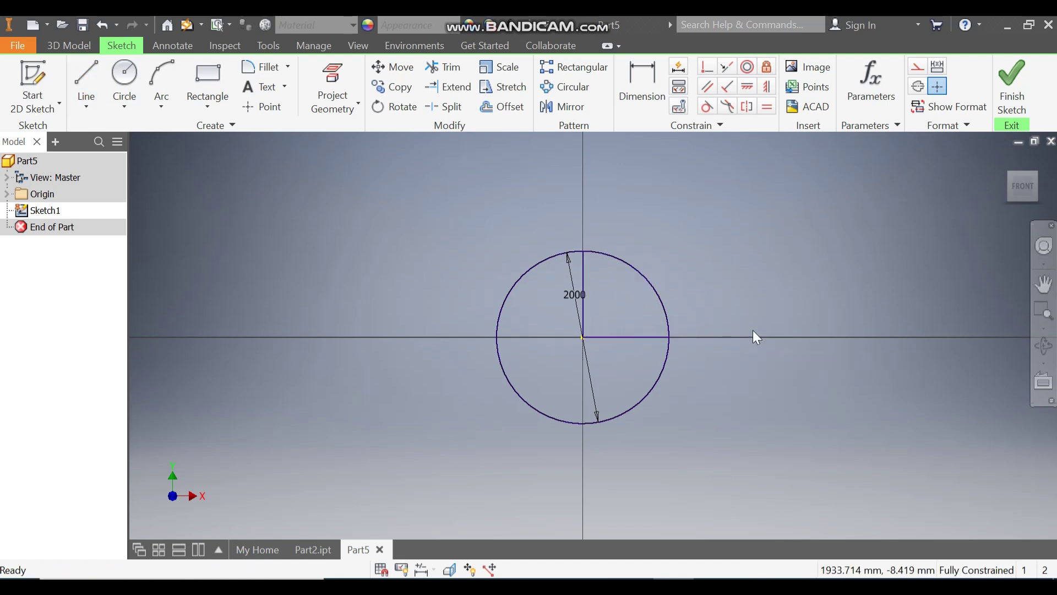
Convert the circle and both radius lines to construction geometry.
{"action": "left_click_drag", "start_coordinate": [761, 237], "coordinate": [453, 474]}
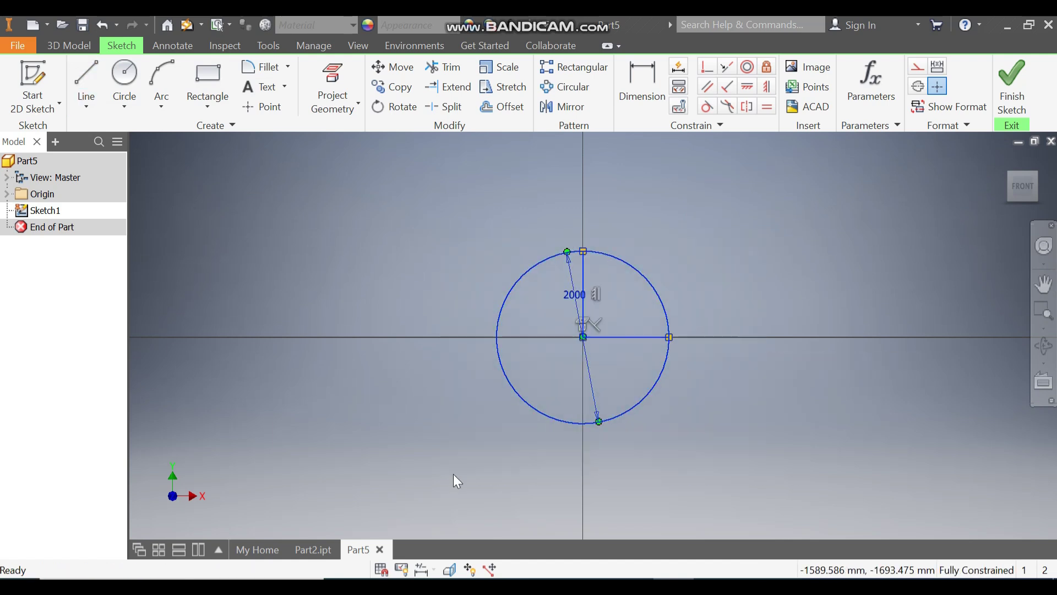
{"action": "left_click", "coordinate": [919, 69]}
{"action": "key", "text": "Escape"}
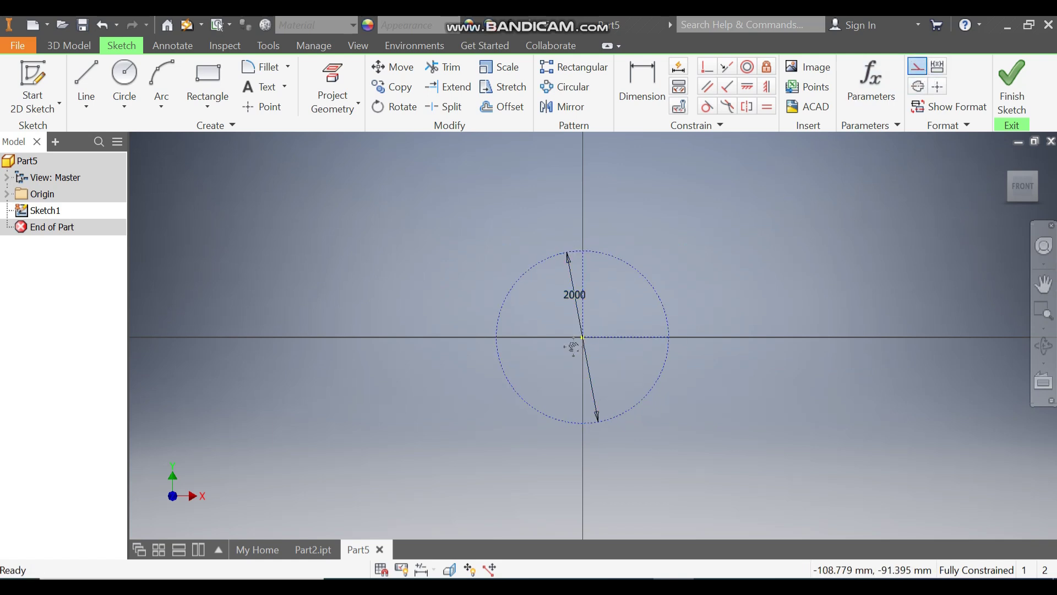
Draw a chain of four connected lines from the vertical radius's outer end to the horizontal radius's outer end, the first line horizontal.
{"action": "scroll", "coordinate": [573, 349], "scroll_direction": "up", "scroll_amount": 2}
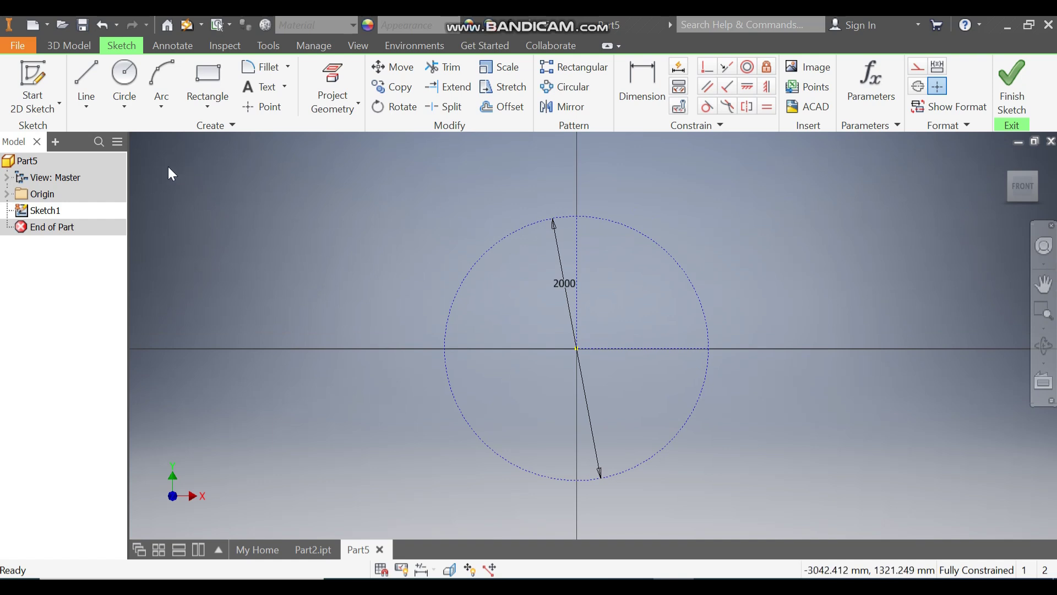
{"action": "left_click", "coordinate": [87, 68]}
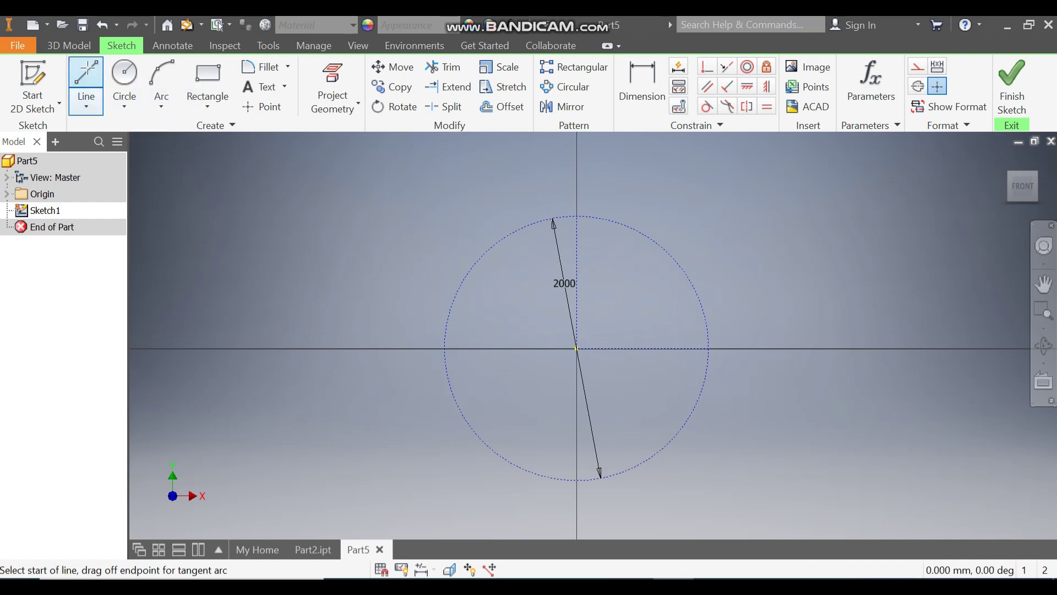
{"action": "left_click", "coordinate": [578, 215]}
{"action": "left_click", "coordinate": [671, 216]}
{"action": "left_click", "coordinate": [741, 259]}
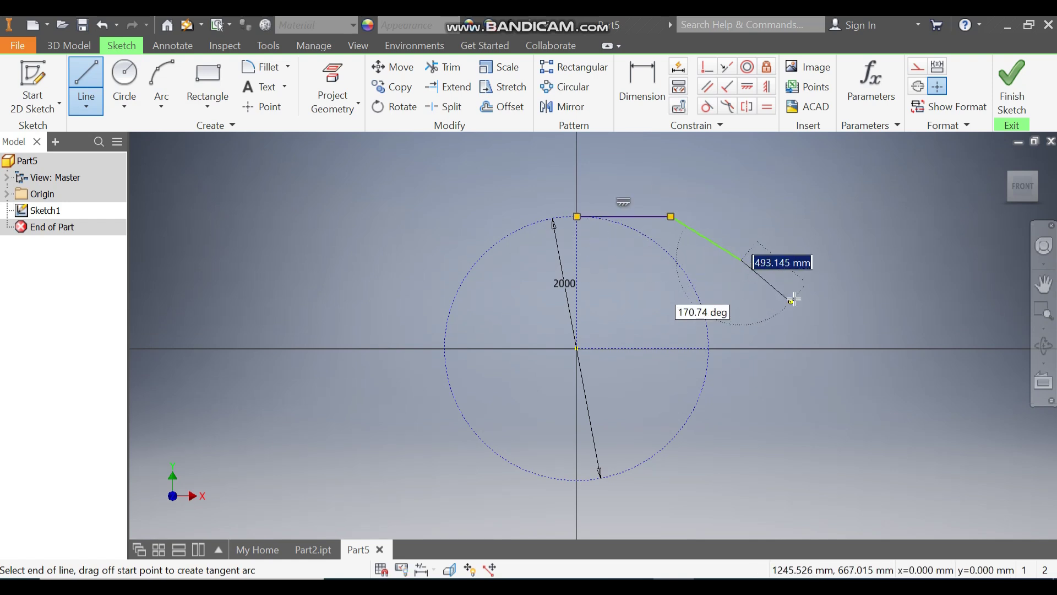
{"action": "left_click", "coordinate": [751, 304]}
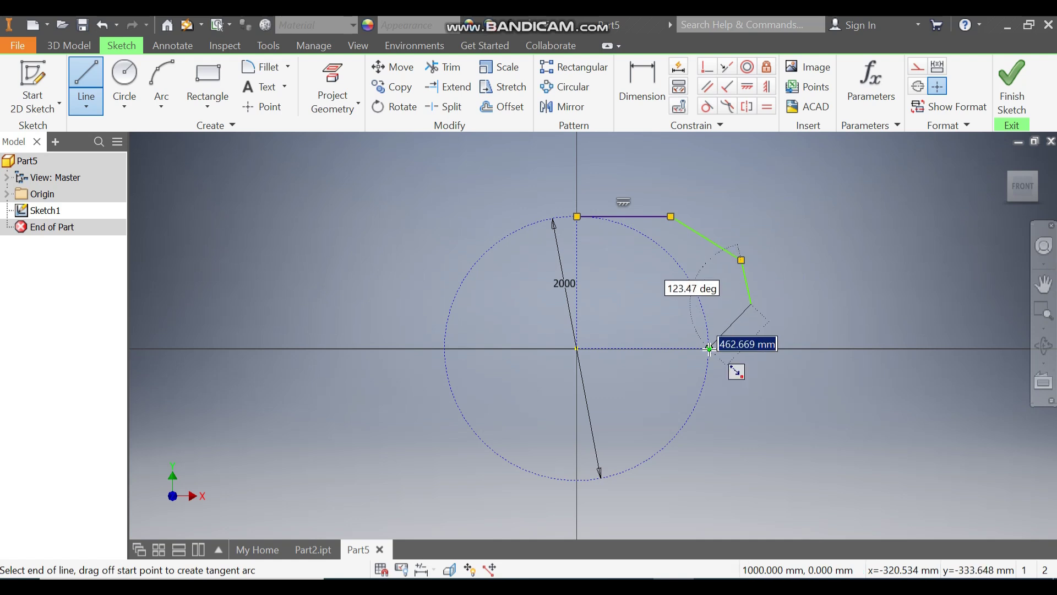
{"action": "double_click", "coordinate": [709, 348]}
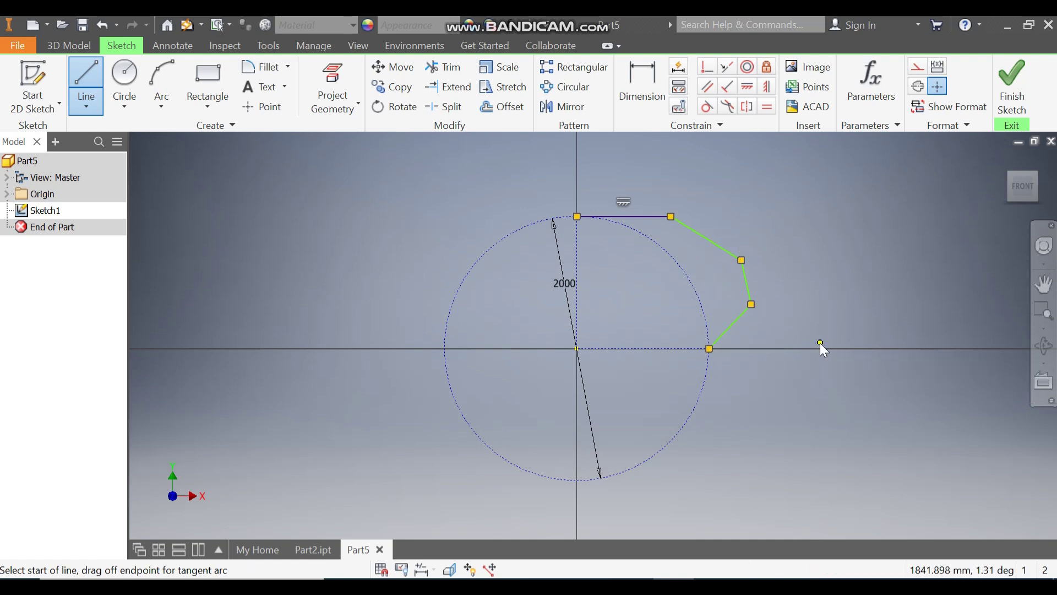
{"action": "key", "text": "Escape"}
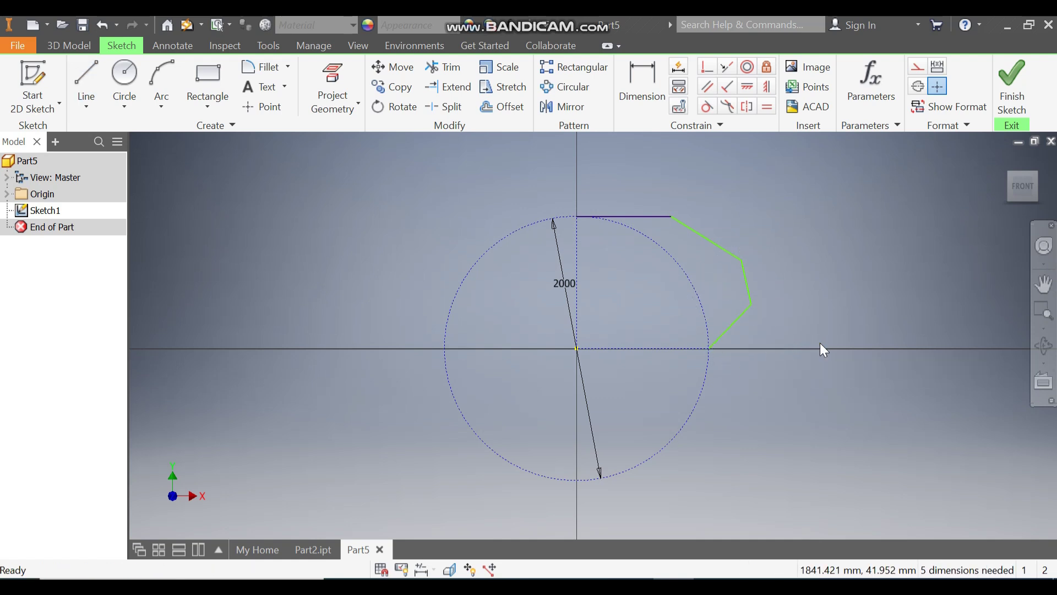
Constrain the last line of the chain vertical and make it equal in length to the first horizontal line.
{"action": "left_click", "coordinate": [766, 87]}
{"action": "left_click", "coordinate": [738, 318]}
{"action": "key", "text": "Escape"}
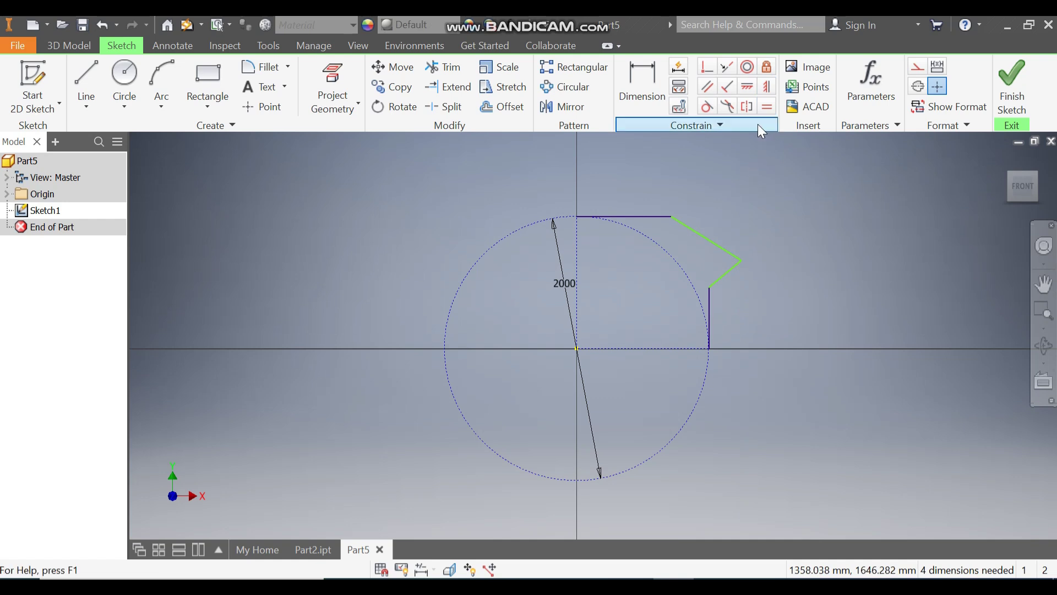
{"action": "left_click", "coordinate": [767, 108]}
{"action": "left_click", "coordinate": [641, 218]}
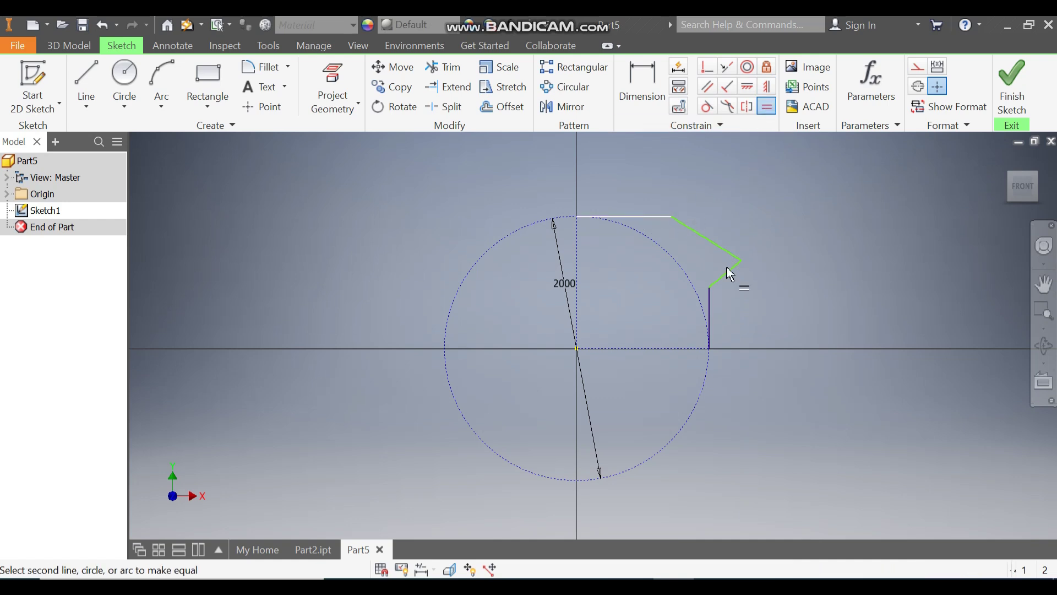
{"action": "left_click", "coordinate": [709, 304]}
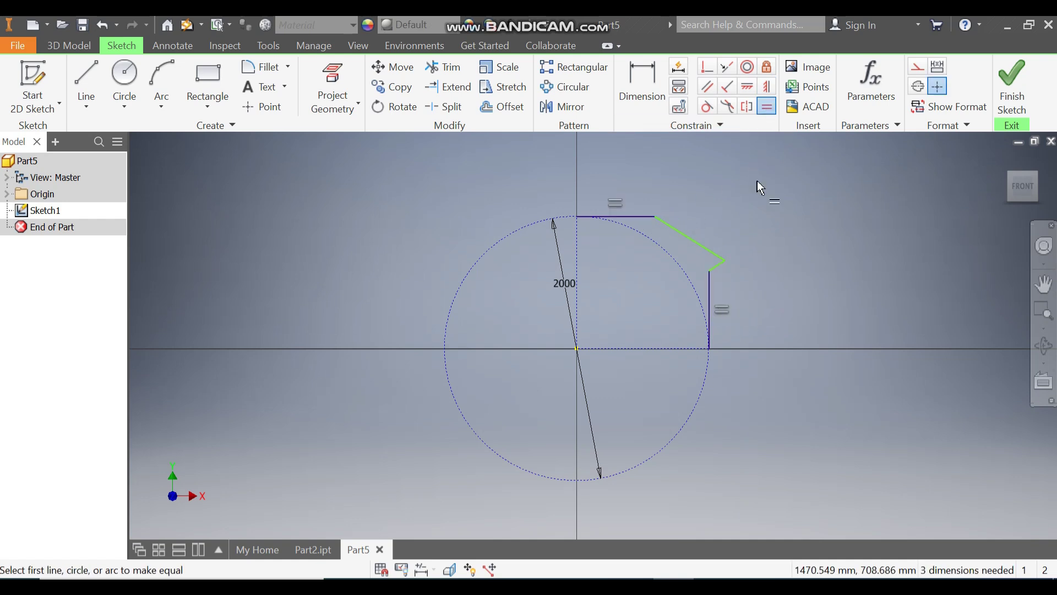
Dimension the chain's horizontal end line to 300 mm.
{"action": "left_click", "coordinate": [643, 84]}
{"action": "left_click", "coordinate": [637, 217]}
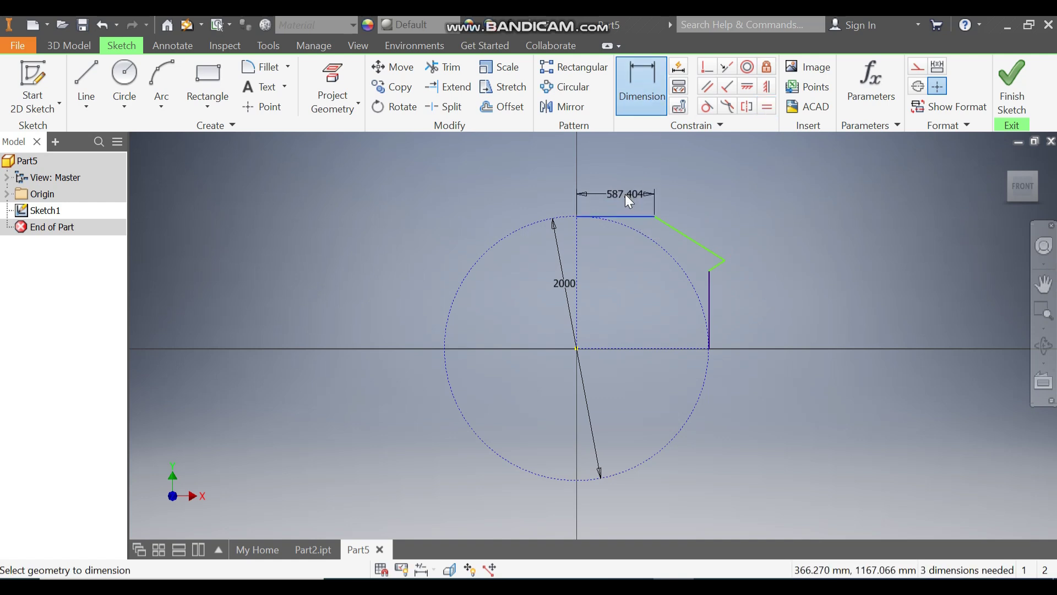
{"action": "left_click", "coordinate": [626, 193]}
{"action": "type", "text": "300"}
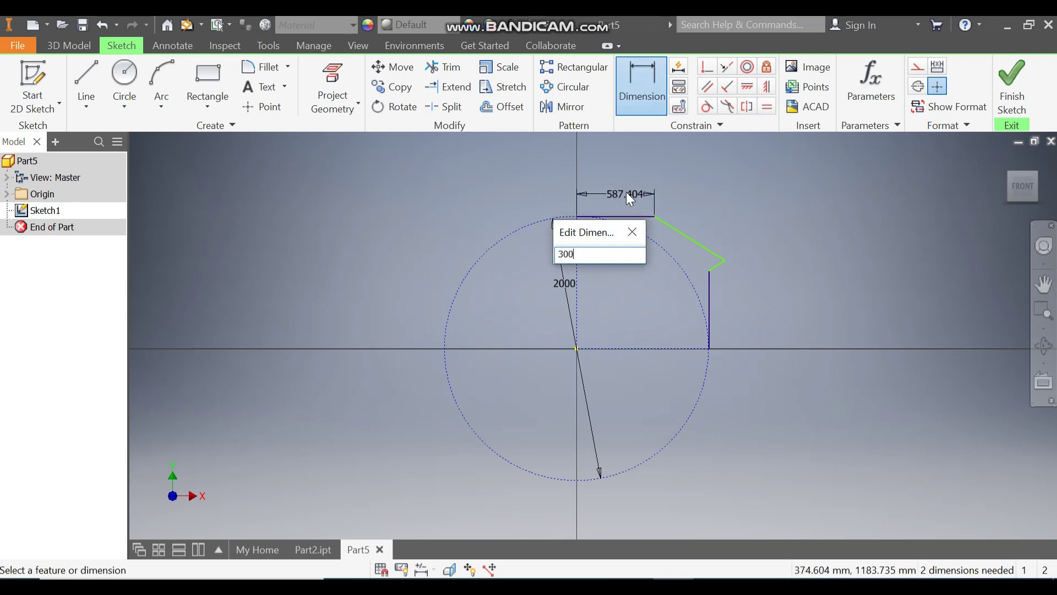
{"action": "key", "text": "Return"}
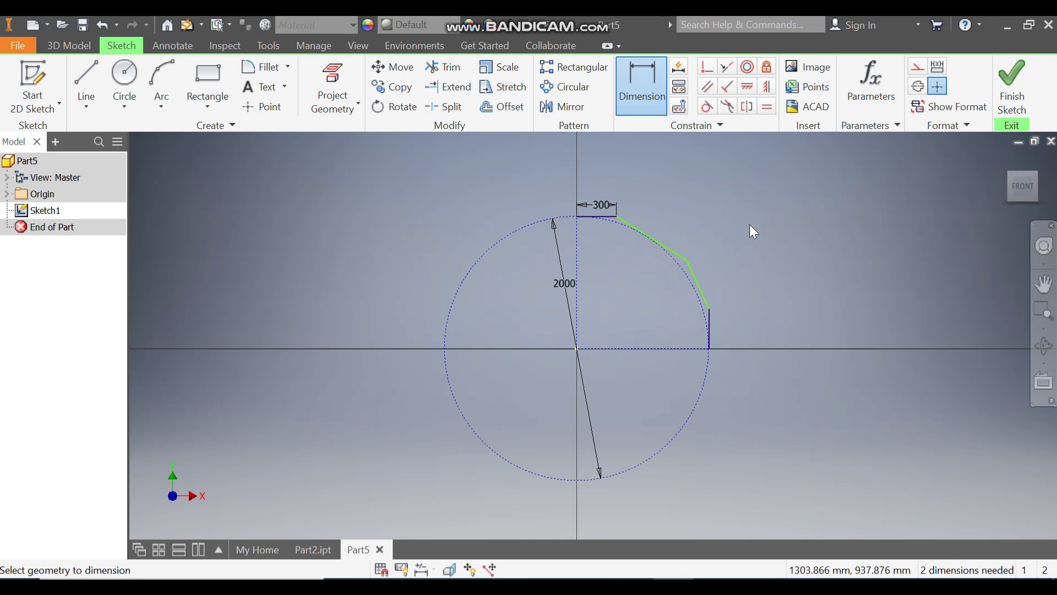
Make the upper slanted line of the chain tangent to the construction circle.
{"action": "left_click", "coordinate": [709, 106]}
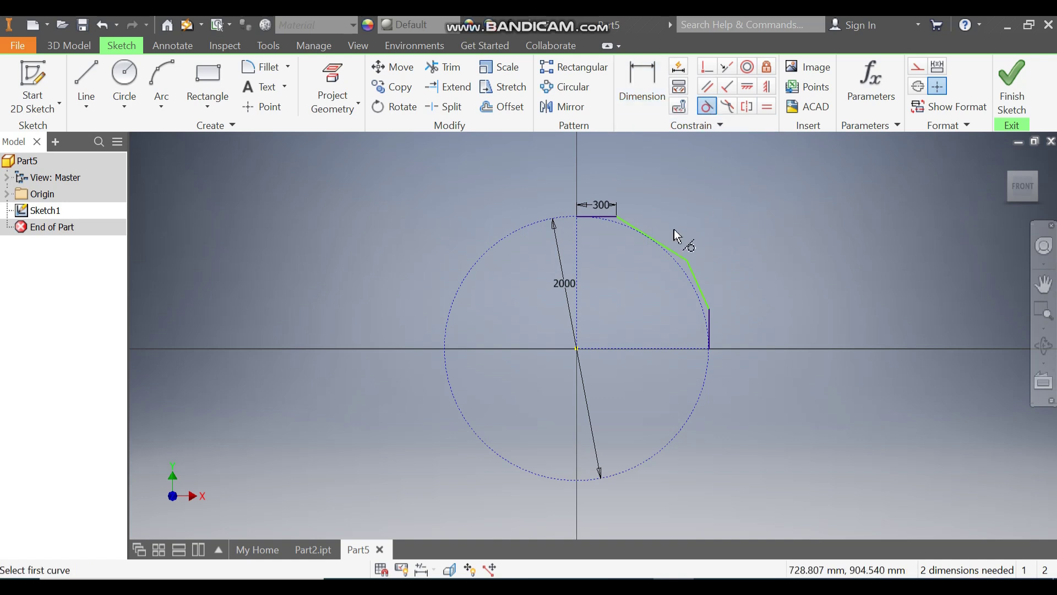
{"action": "scroll", "coordinate": [674, 229], "scroll_direction": "up", "scroll_amount": 5}
{"action": "left_click", "coordinate": [663, 313]}
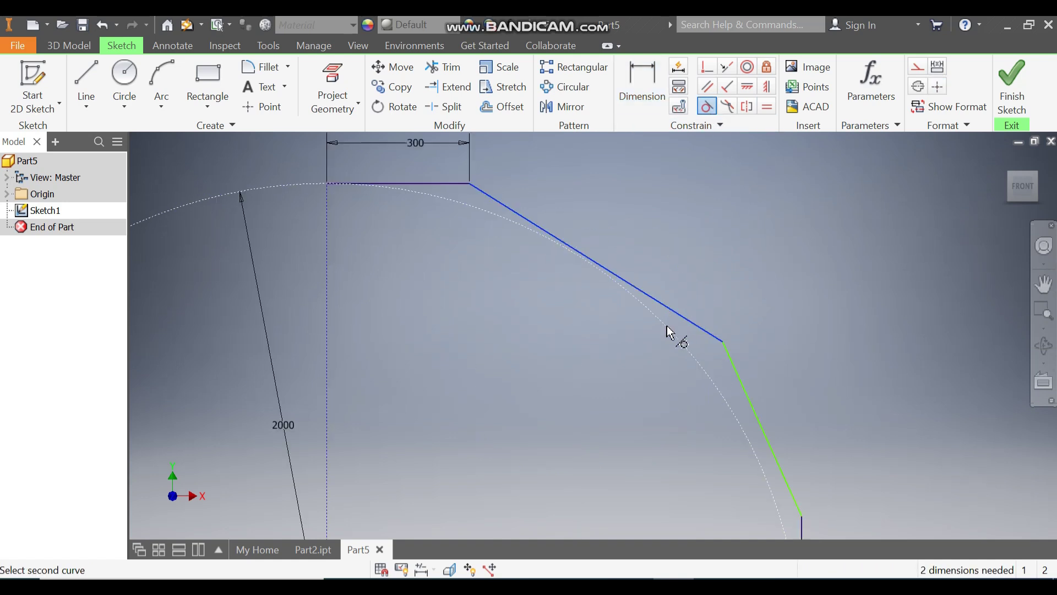
{"action": "left_click", "coordinate": [664, 326]}
{"action": "scroll", "coordinate": [652, 237], "scroll_direction": "down", "scroll_amount": 2}
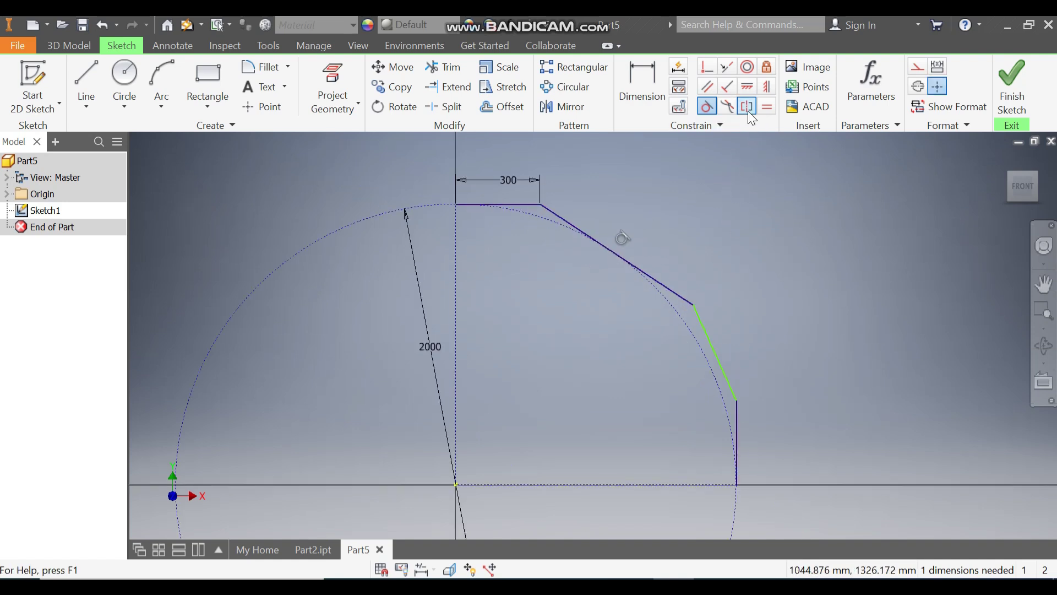
Make the two slanted lines equal in length and finish the sketch.
{"action": "left_click", "coordinate": [771, 107]}
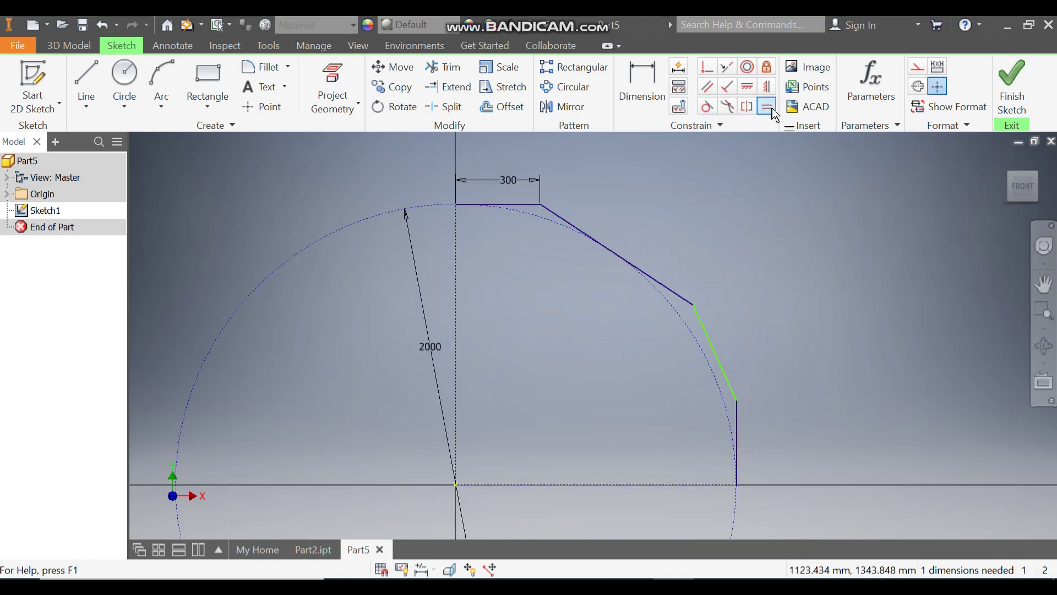
{"action": "left_click", "coordinate": [669, 287]}
{"action": "left_click", "coordinate": [700, 321]}
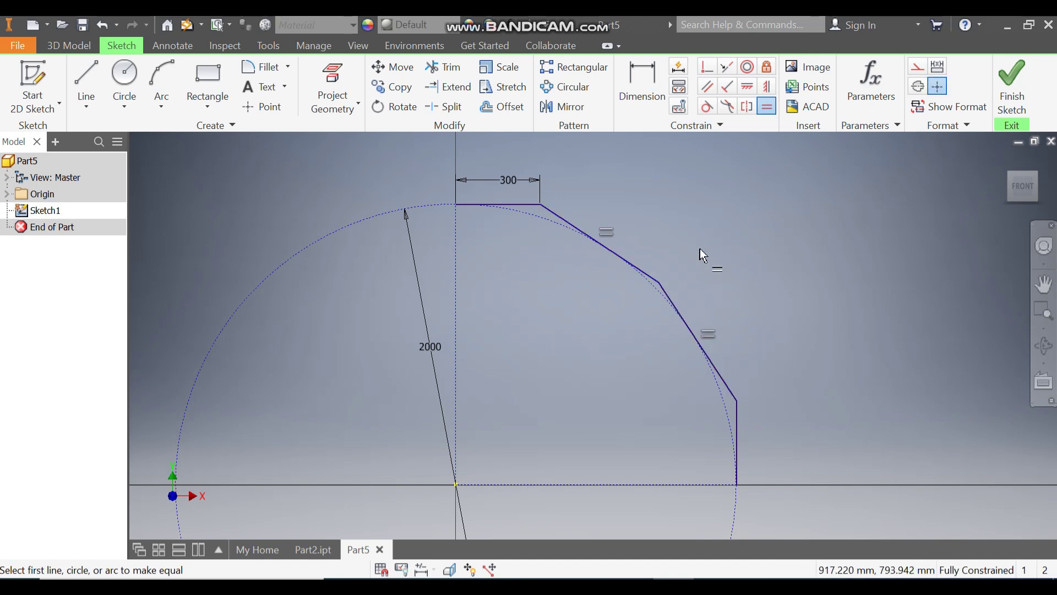
{"action": "middle_click_drag", "start_coordinate": [696, 251], "coordinate": [654, 237]}
{"action": "scroll", "coordinate": [642, 217], "scroll_direction": "down", "scroll_amount": 3}
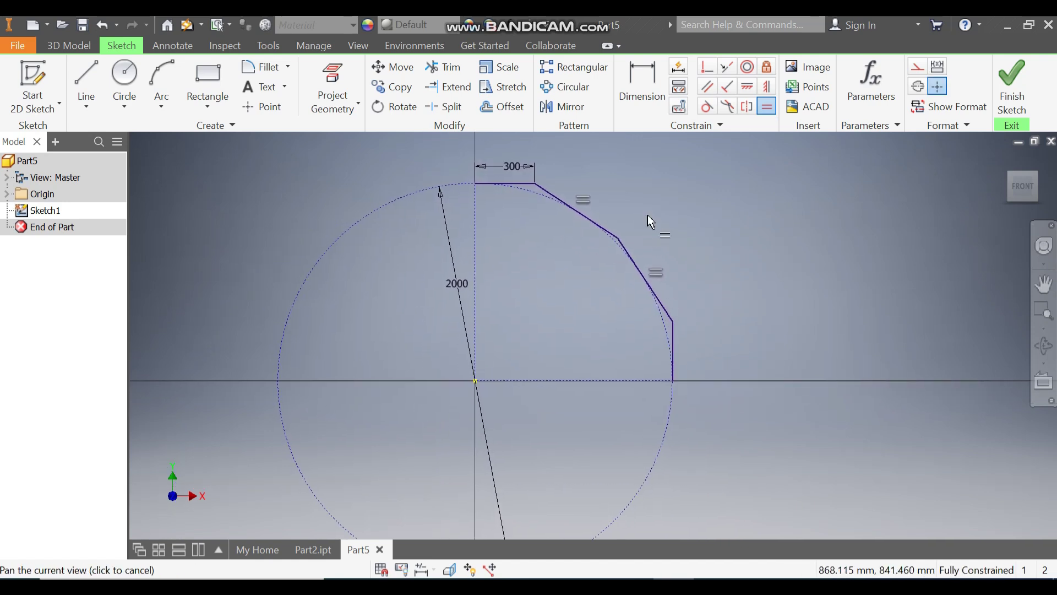
{"action": "left_click", "coordinate": [1012, 83]}
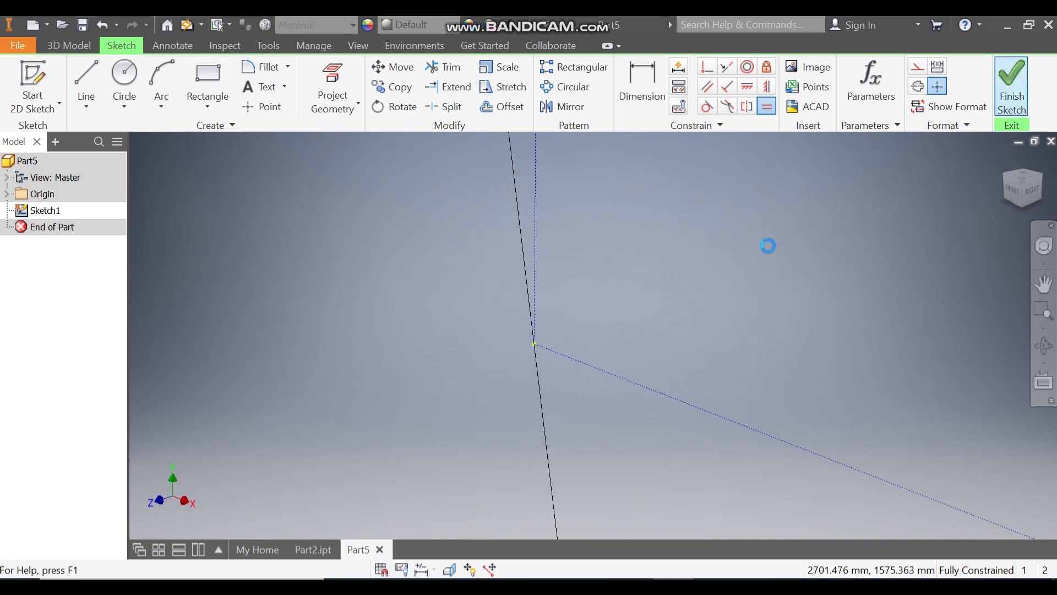
Start a new sketch on the horizontal XZ plane and project the lower endpoint of the segmented path into it.
{"action": "scroll", "coordinate": [634, 404], "scroll_direction": "down", "scroll_amount": 3}
{"action": "middle_click_drag", "start_coordinate": [663, 397], "coordinate": [637, 417]}
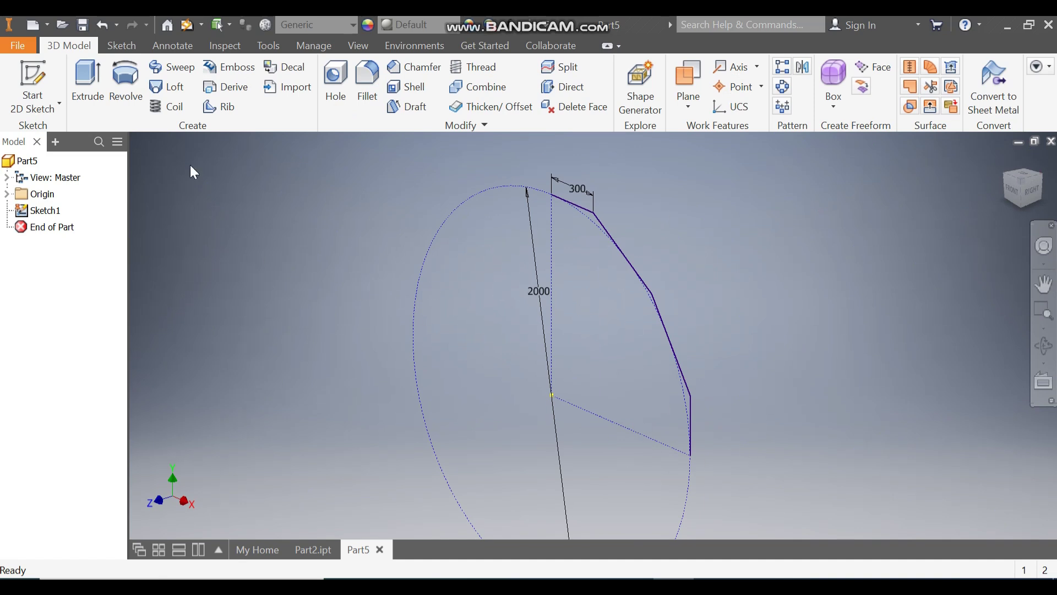
{"action": "left_click", "coordinate": [45, 79]}
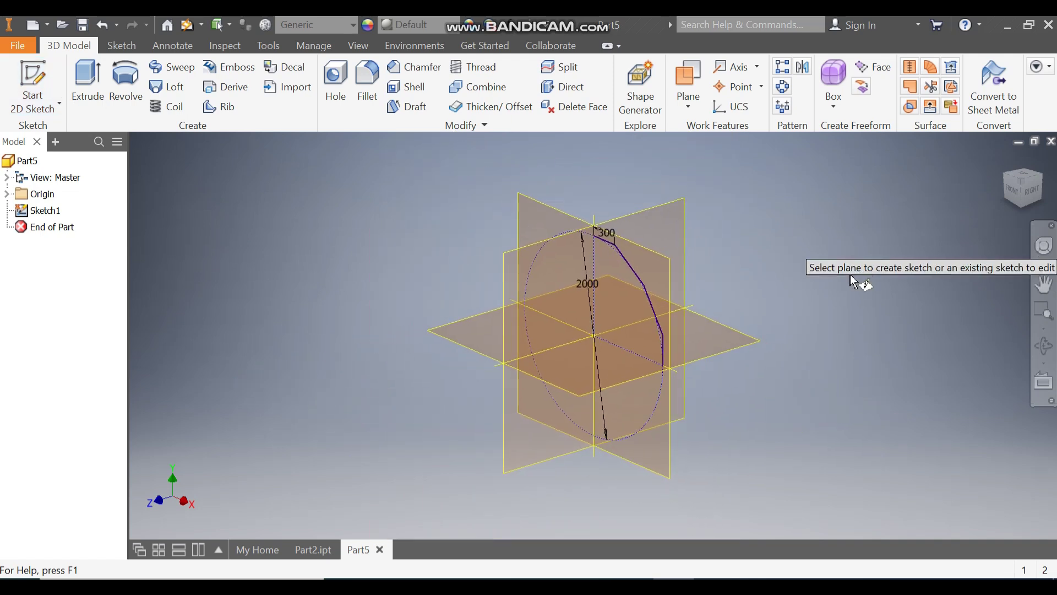
{"action": "left_click", "coordinate": [740, 341]}
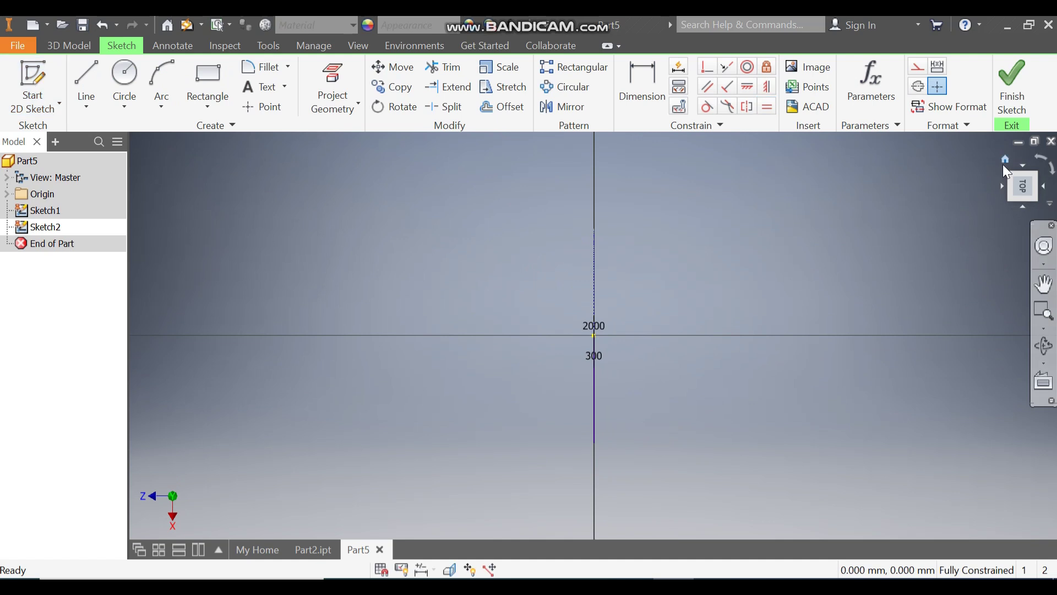
{"action": "left_click", "coordinate": [1005, 160]}
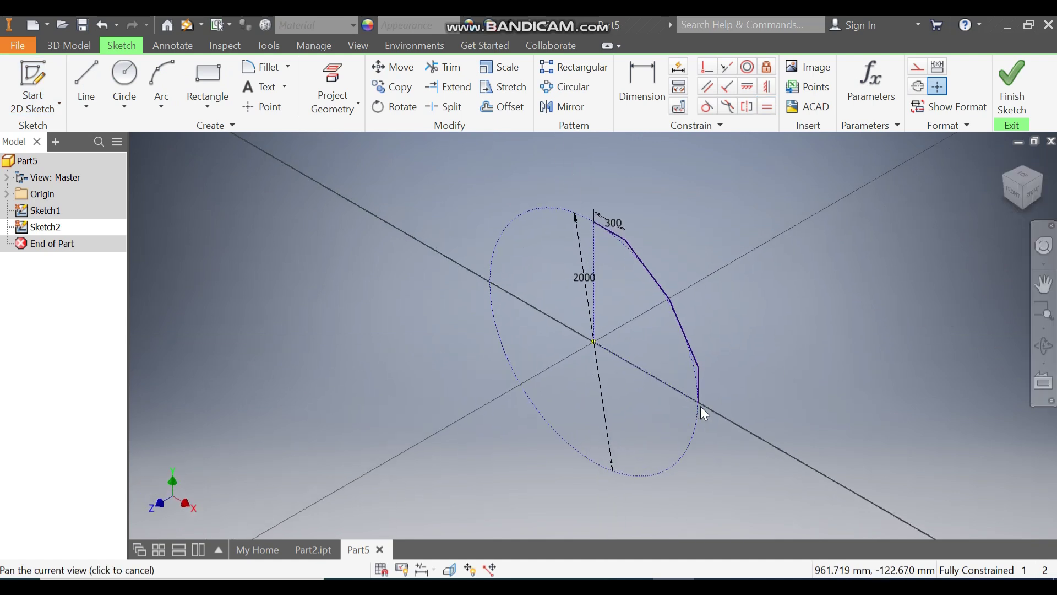
{"action": "left_click", "coordinate": [332, 95]}
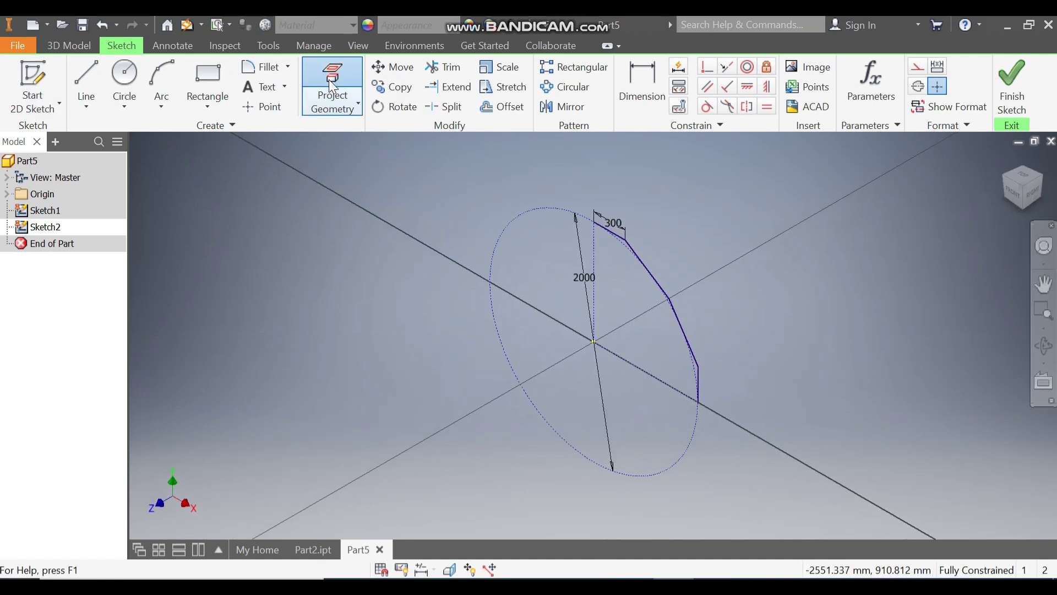
{"action": "scroll", "coordinate": [635, 355], "scroll_direction": "down", "scroll_amount": 5}
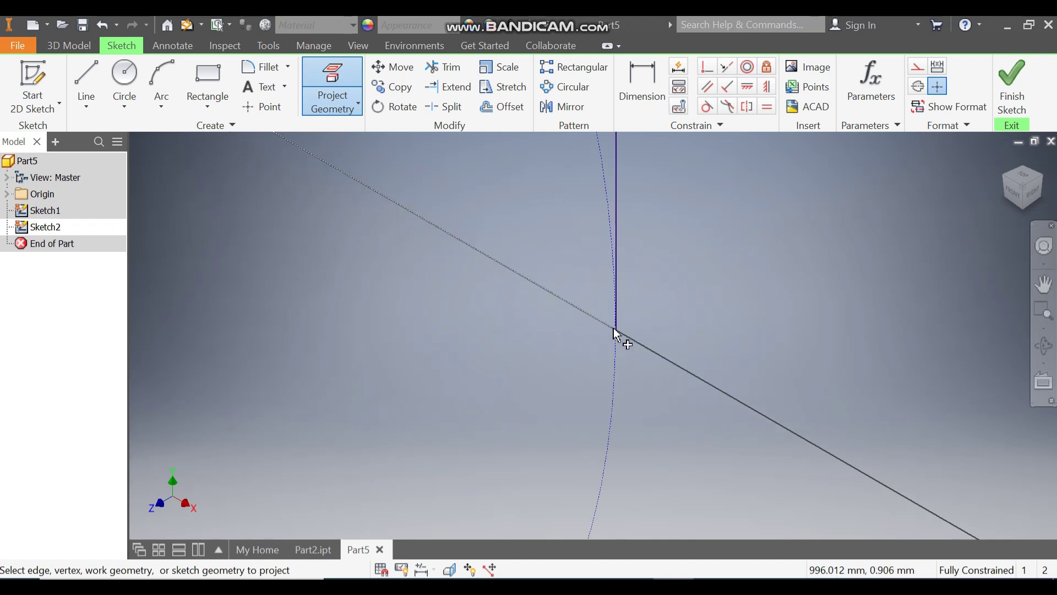
{"action": "left_click", "coordinate": [617, 329]}
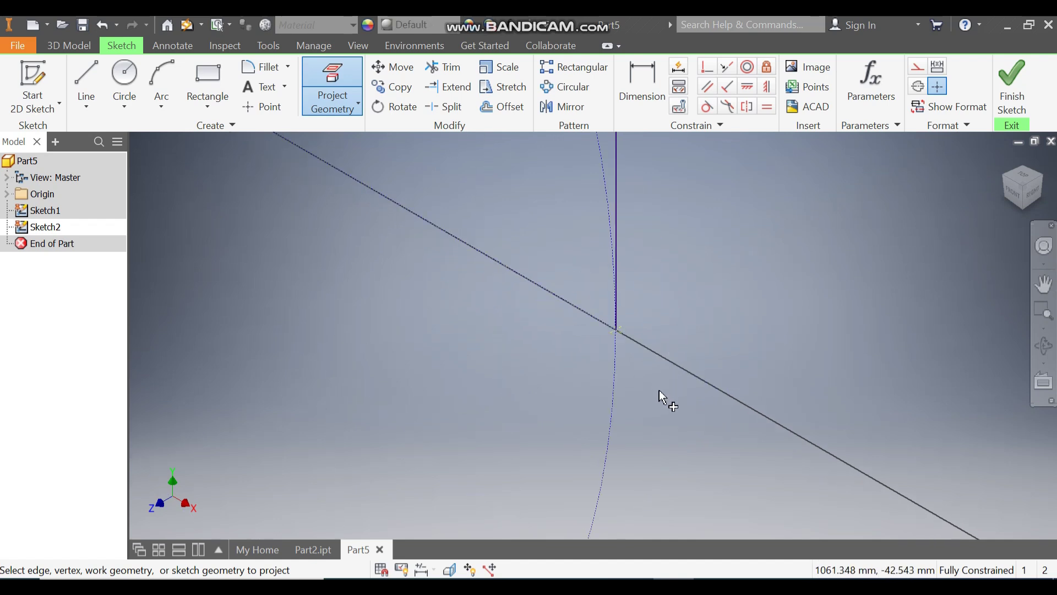
Draw a 600 mm diameter circle centred on the projected path endpoint and finish the sketch.
{"action": "left_click", "coordinate": [126, 78]}
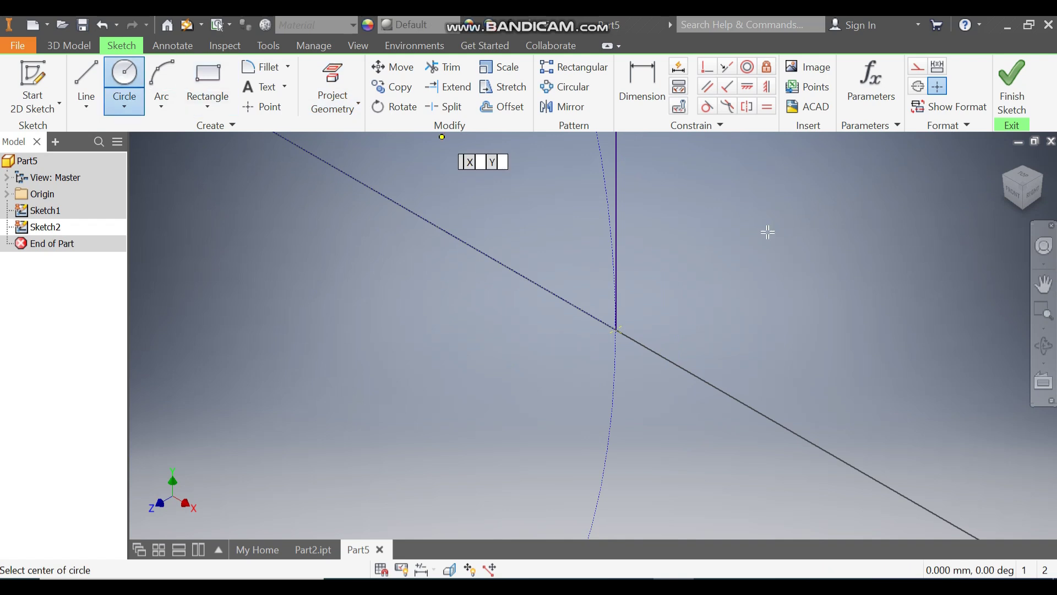
{"action": "left_click", "coordinate": [616, 329]}
{"action": "type", "text": "60"}
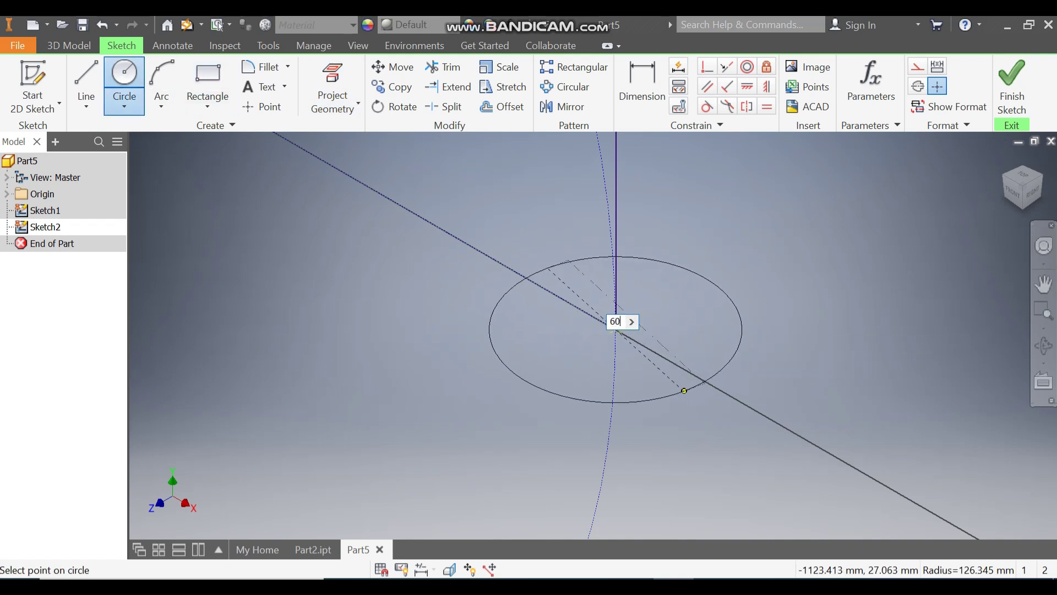
{"action": "type", "text": "0"}
{"action": "key", "text": "Return"}
{"action": "scroll", "coordinate": [705, 386], "scroll_direction": "up", "scroll_amount": 5}
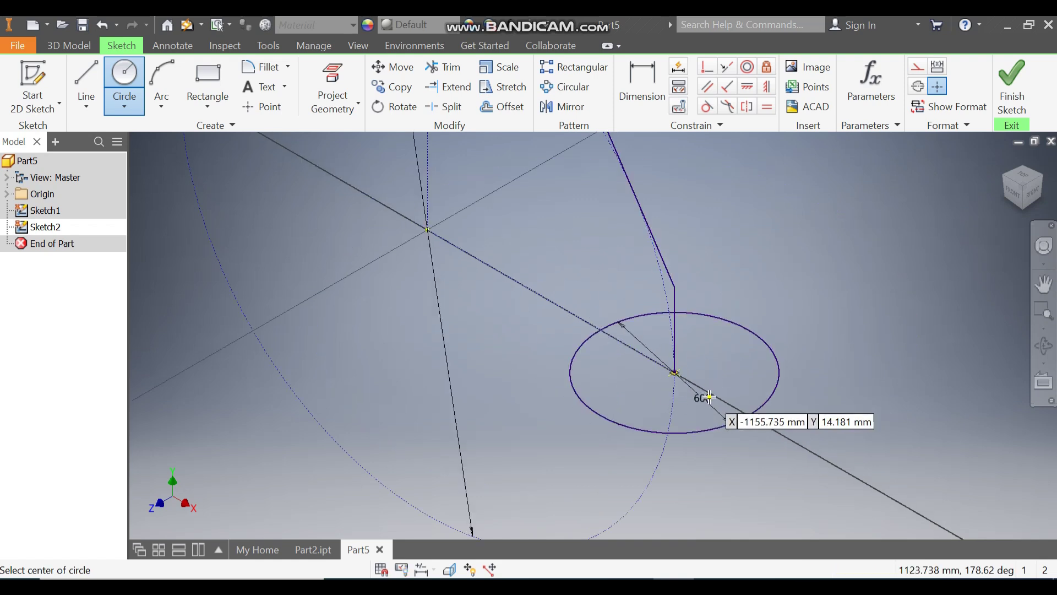
{"action": "scroll", "coordinate": [726, 374], "scroll_direction": "up", "scroll_amount": 3}
{"action": "scroll", "coordinate": [689, 452], "scroll_direction": "down", "scroll_amount": 1}
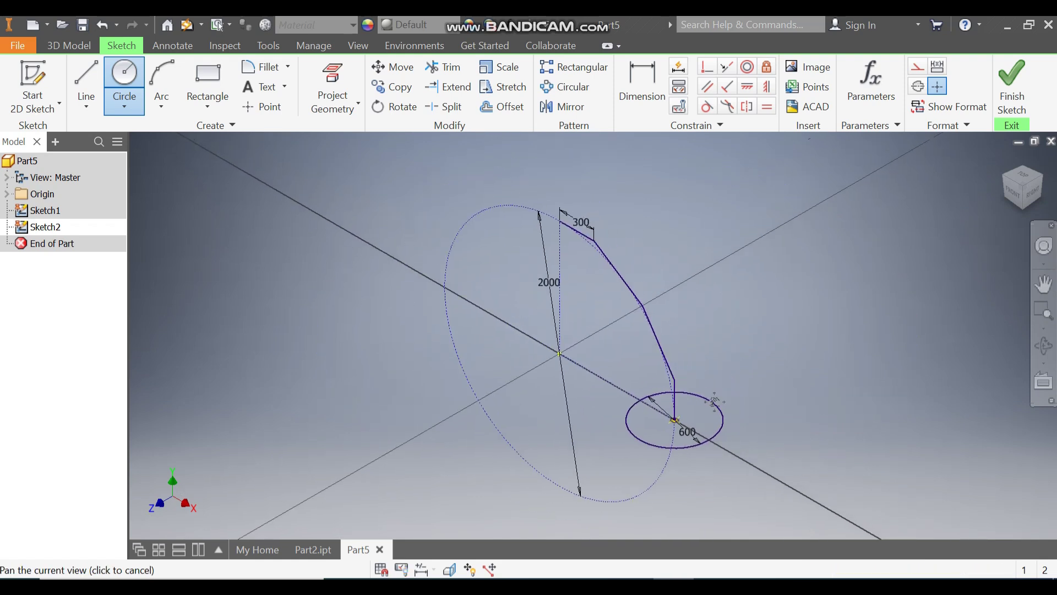
{"action": "left_click", "coordinate": [1020, 75]}
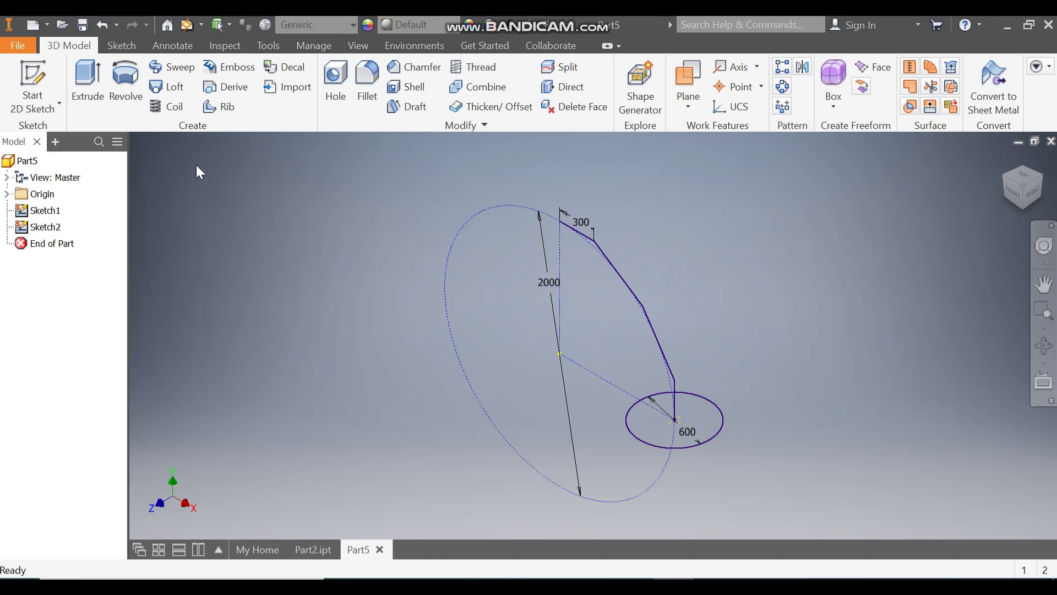
Sweep the 600 mm circle along the segmented path with surface output, path orientation and zero taper and twist.
{"action": "left_click", "coordinate": [173, 69]}
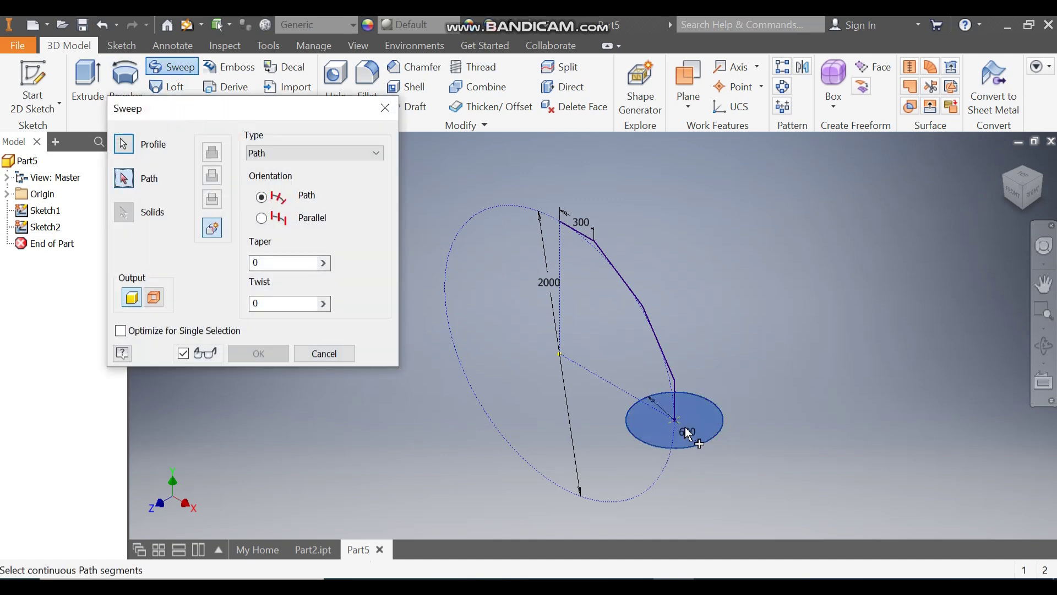
{"action": "left_click", "coordinate": [651, 329]}
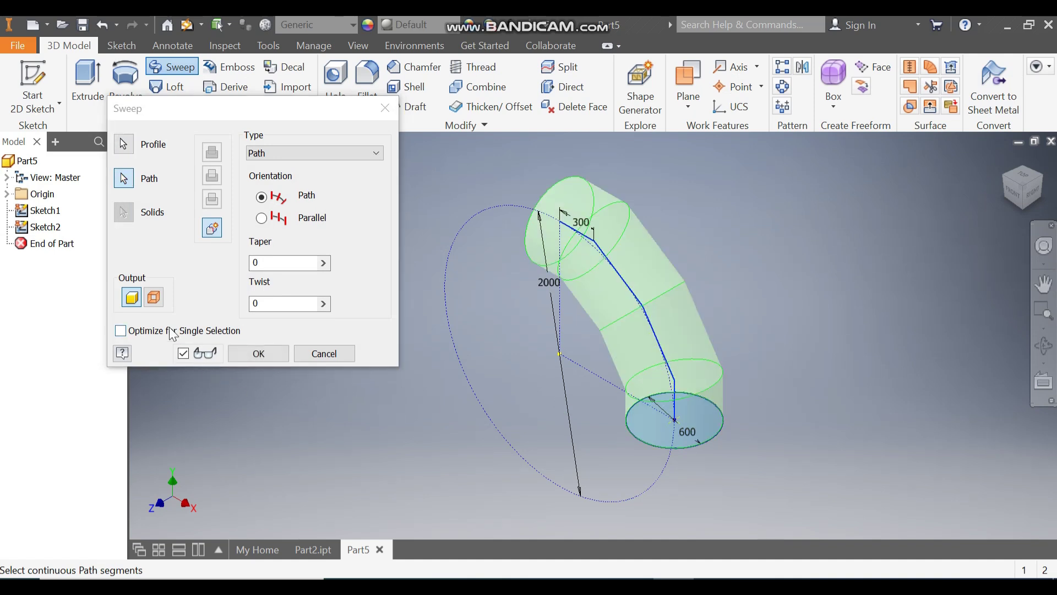
{"action": "left_click", "coordinate": [154, 297]}
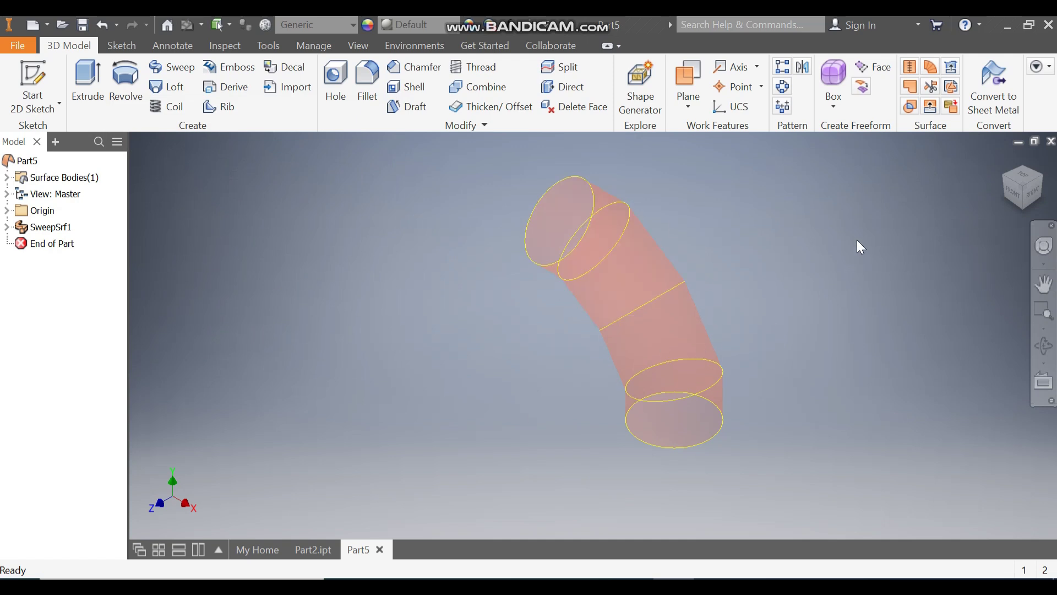
Sketch an 1800 mm diameter circle centred on the origin on the XY plane and finish the sketch.
{"action": "left_click_drag", "start_coordinate": [1002, 184], "coordinate": [546, 401]}
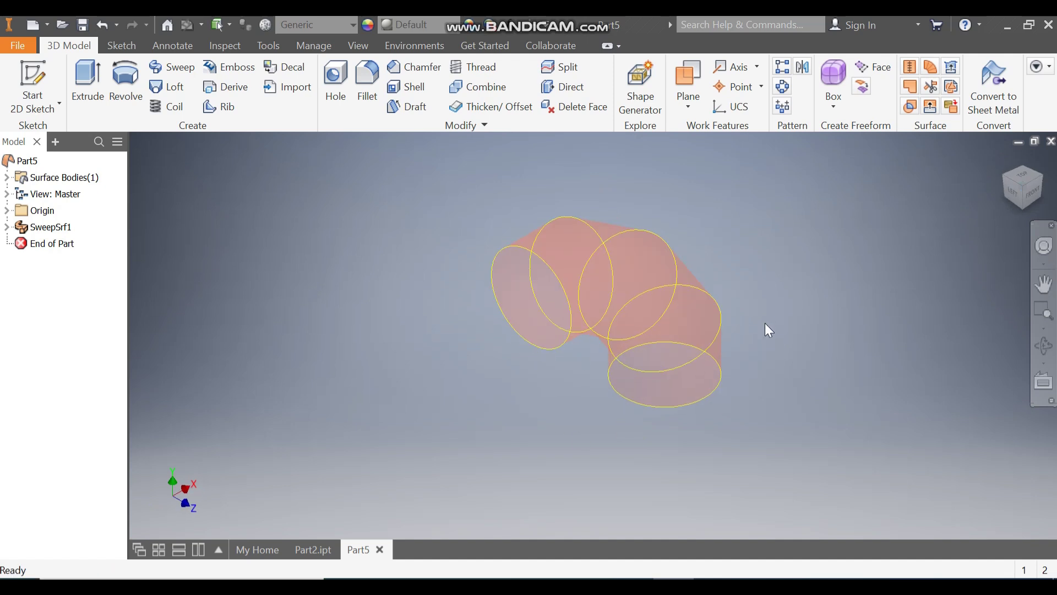
{"action": "left_click", "coordinate": [6, 211]}
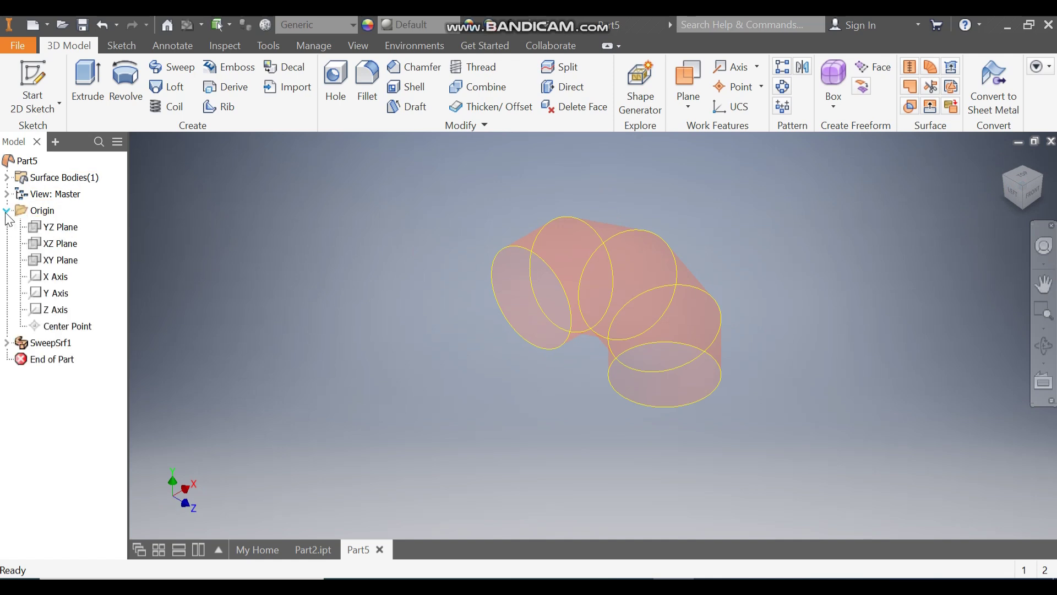
{"action": "left_click", "coordinate": [60, 261]}
{"action": "left_click", "coordinate": [633, 292]}
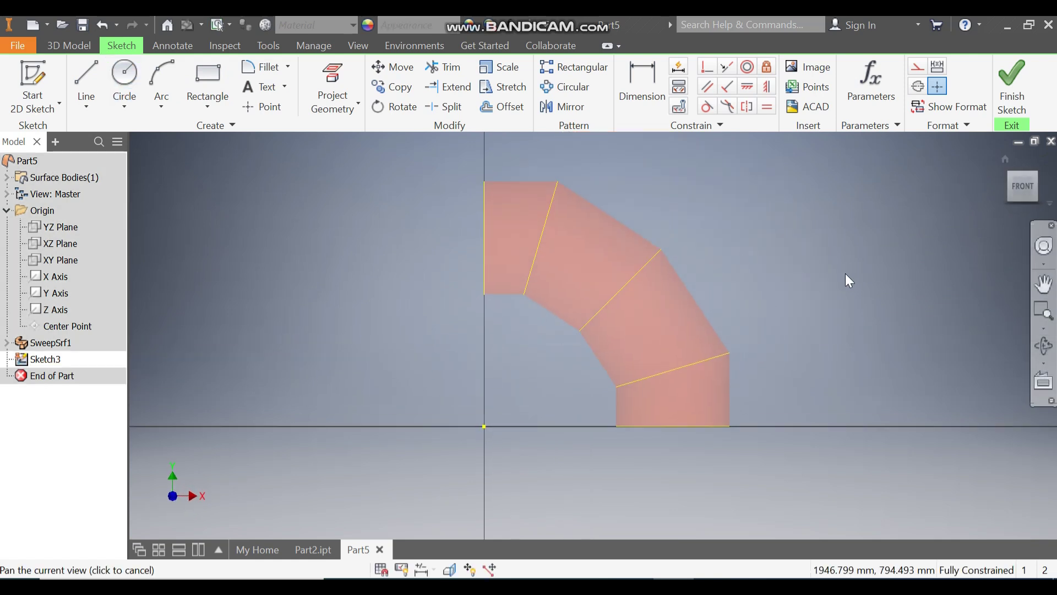
{"action": "left_click", "coordinate": [123, 80]}
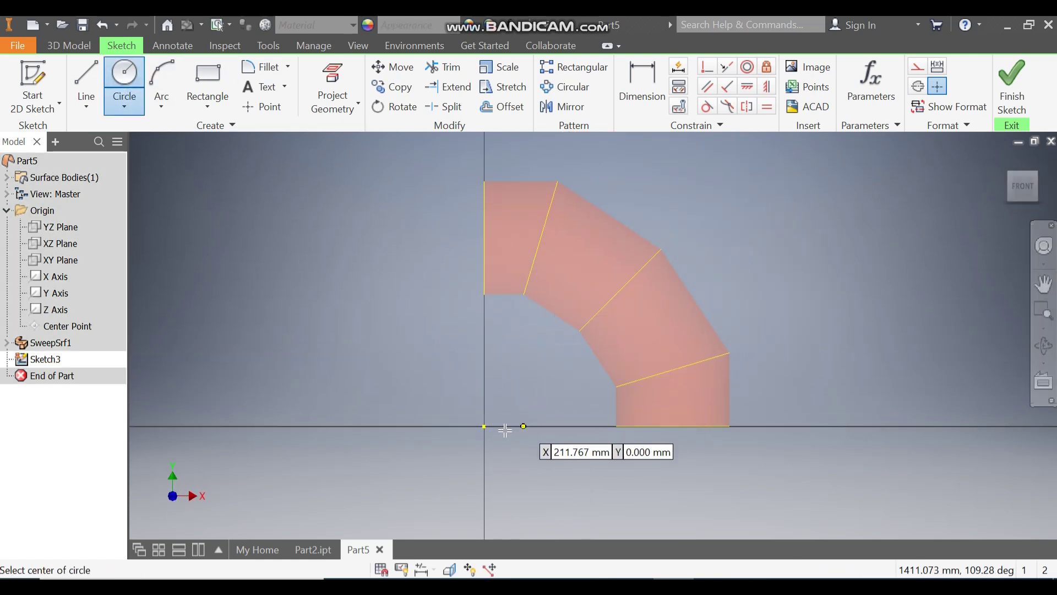
{"action": "left_click", "coordinate": [485, 426]}
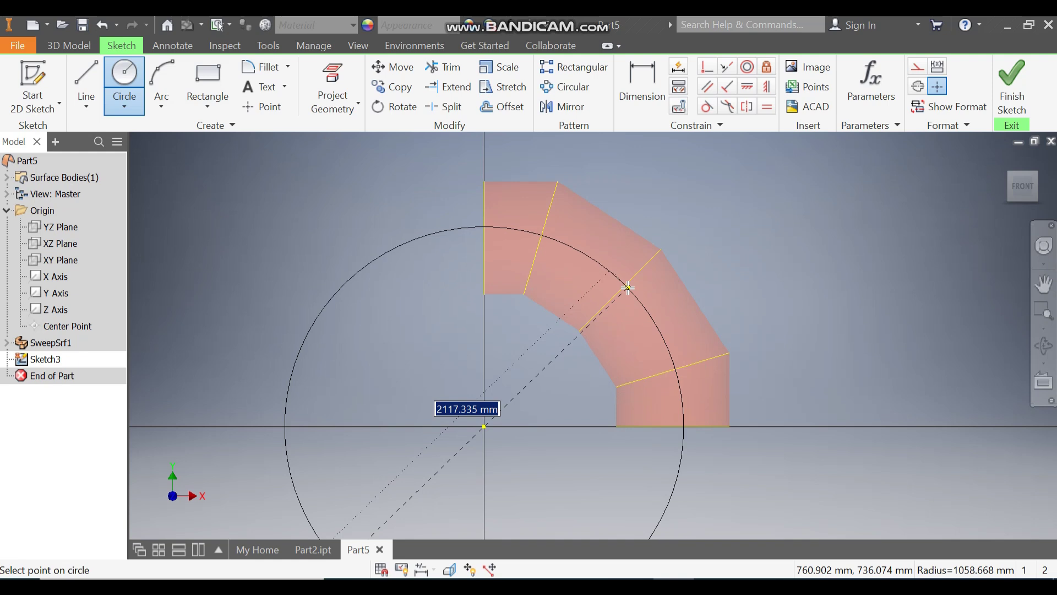
{"action": "type", "text": "18"}
{"action": "type", "text": "00"}
{"action": "key", "text": "Return"}
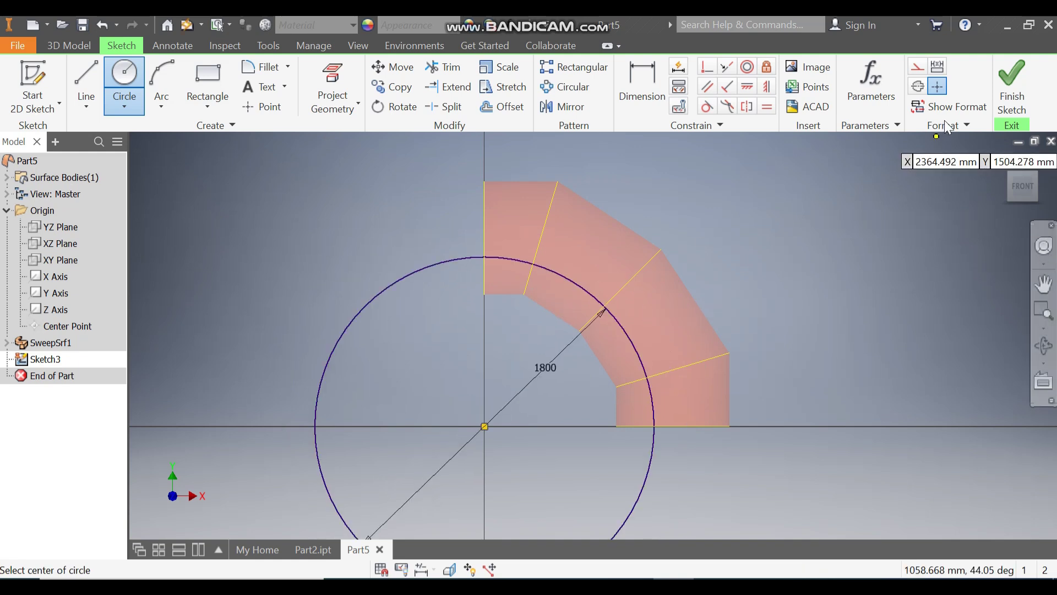
{"action": "left_click", "coordinate": [1005, 75]}
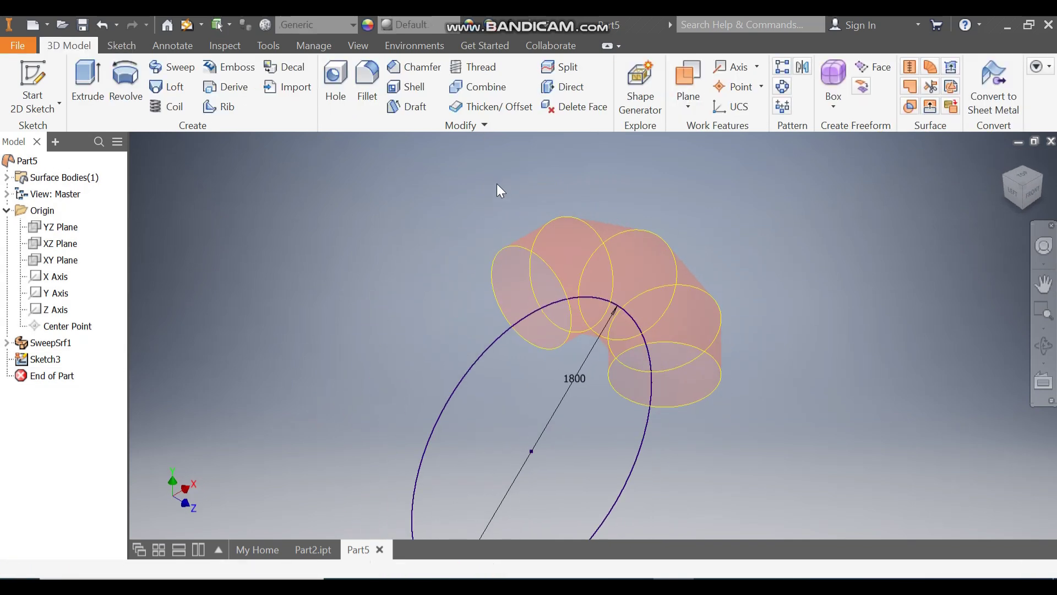
Extrude the 1800 mm circle as a surface over a distance of 1 mm, symmetric about the sketch plane.
{"action": "left_click", "coordinate": [91, 90]}
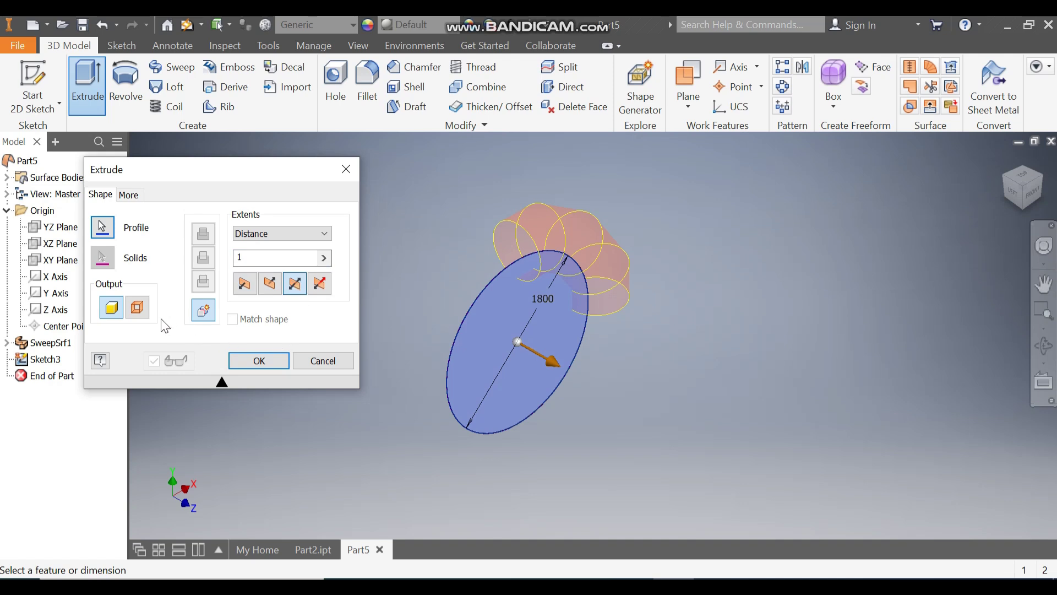
{"action": "left_click", "coordinate": [139, 309]}
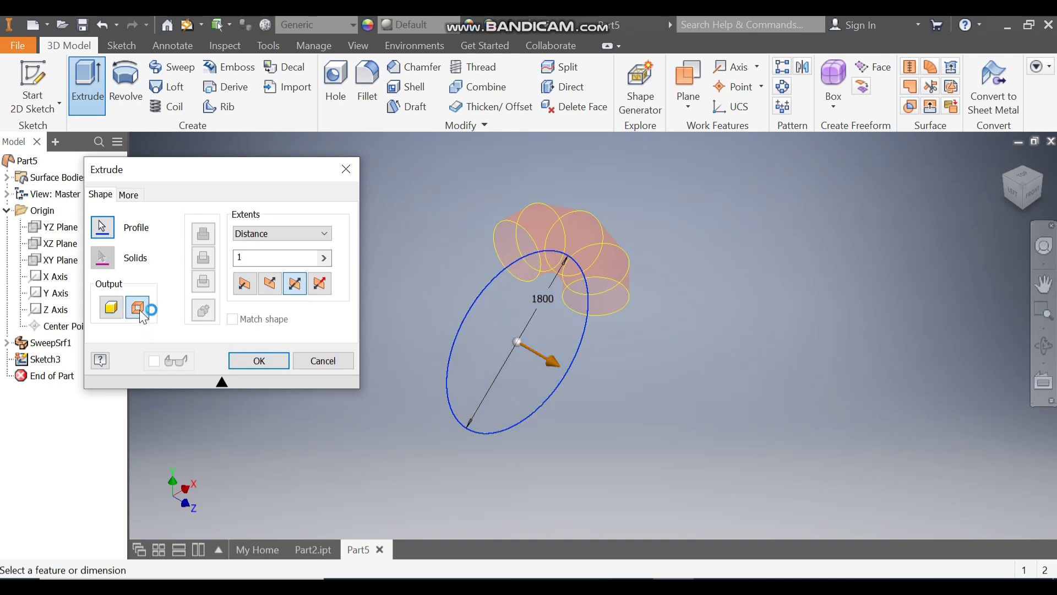
{"action": "left_click", "coordinate": [253, 359]}
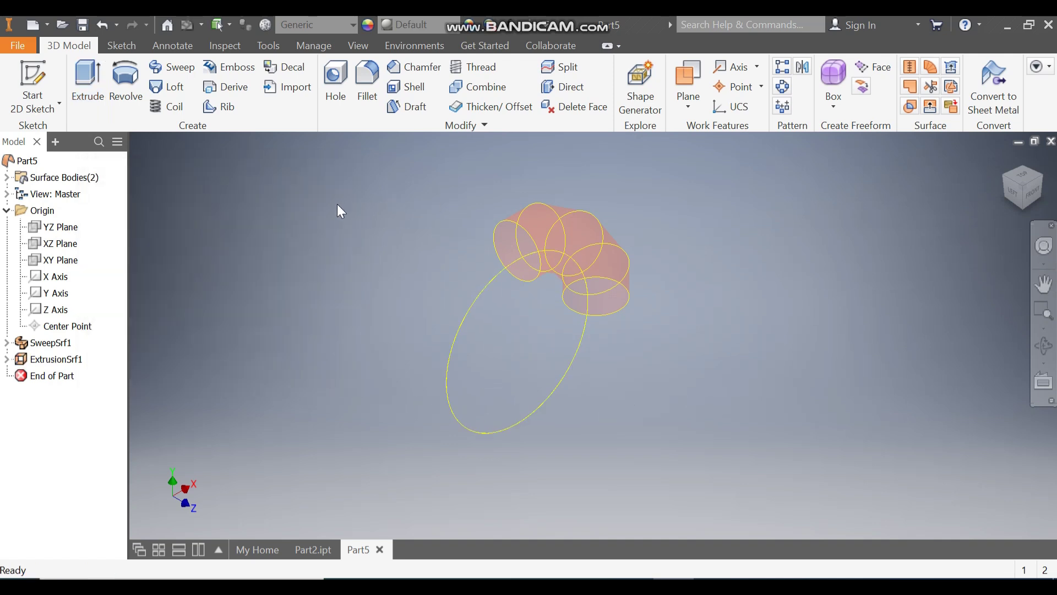
Close the front circular edge of the thin extruded ring surface with a Boundary Patch.
{"action": "left_click", "coordinate": [915, 89]}
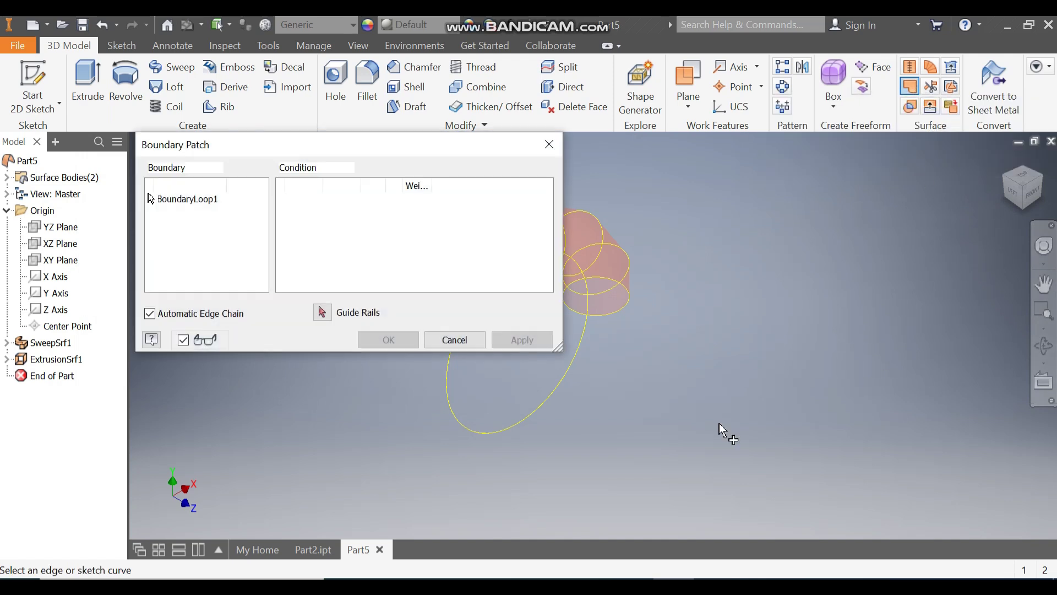
{"action": "left_click", "coordinate": [522, 430]}
{"action": "middle_click_drag", "start_coordinate": [646, 333], "coordinate": [690, 361]}
{"action": "scroll", "coordinate": [683, 312], "scroll_direction": "down", "scroll_amount": 5}
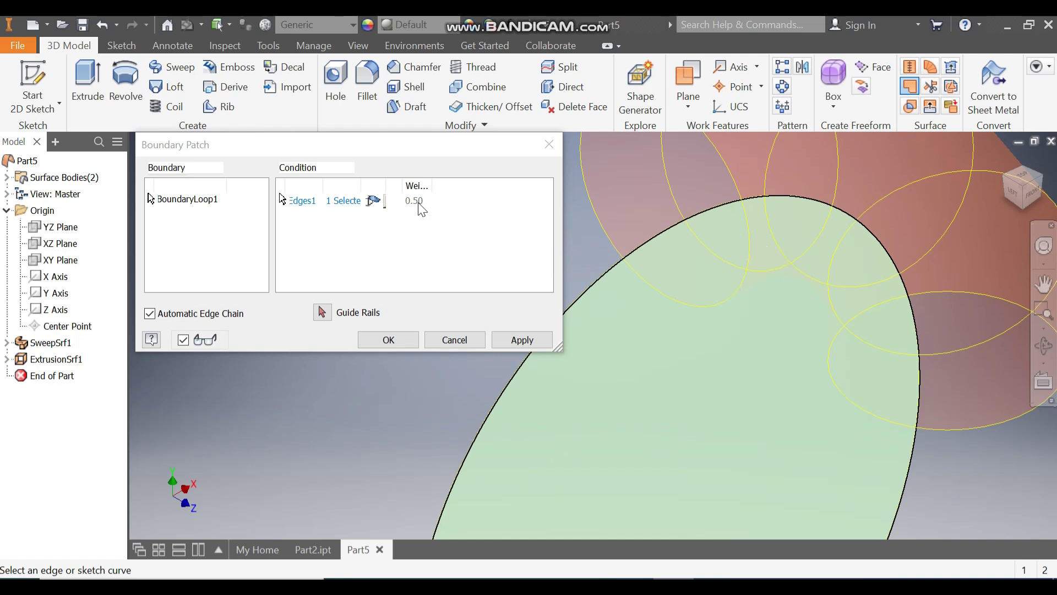
{"action": "left_click", "coordinate": [513, 340]}
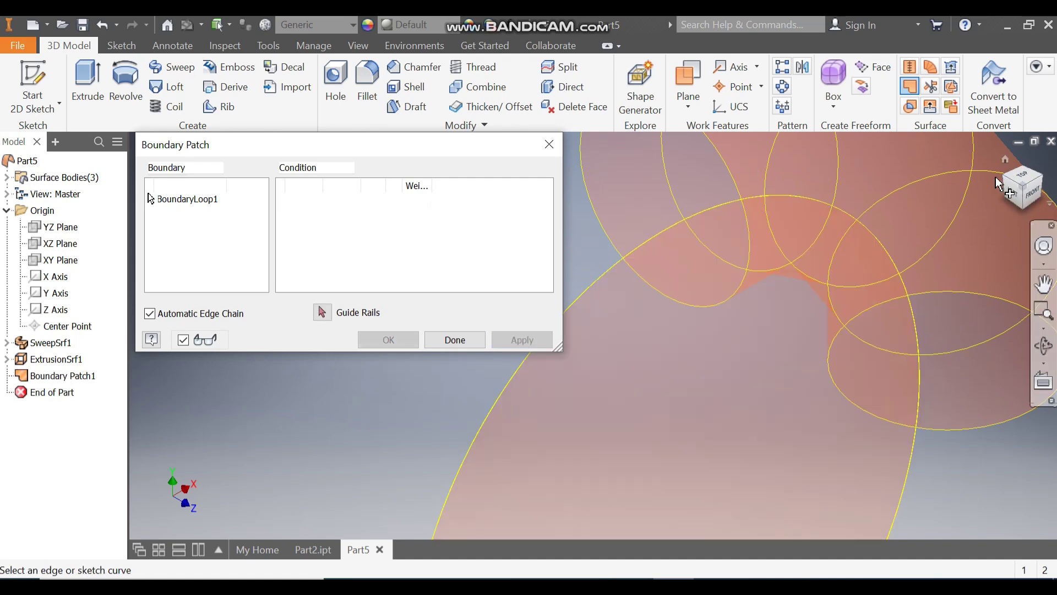
Add a second Boundary Patch over the opposite circular edge of the ring surface.
{"action": "scroll", "coordinate": [846, 292], "scroll_direction": "down", "scroll_amount": 1}
{"action": "scroll", "coordinate": [616, 361], "scroll_direction": "down", "scroll_amount": 3}
{"action": "middle_click_drag", "start_coordinate": [616, 361], "coordinate": [580, 322], "text": "shift"}
{"action": "scroll", "coordinate": [731, 284], "scroll_direction": "up", "scroll_amount": 6}
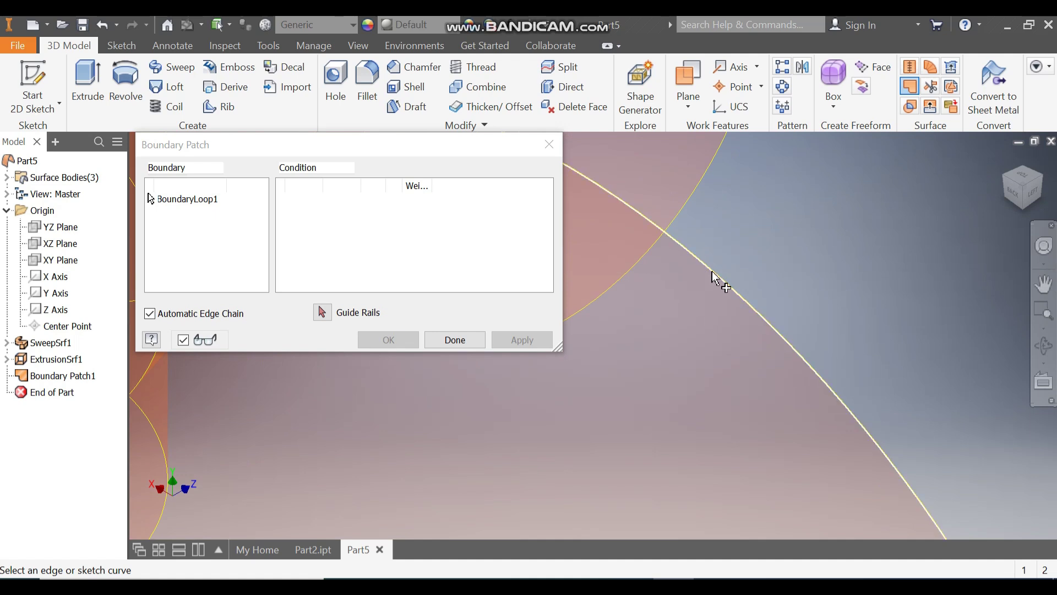
{"action": "left_click", "coordinate": [714, 278]}
{"action": "scroll", "coordinate": [716, 239], "scroll_direction": "down", "scroll_amount": 3}
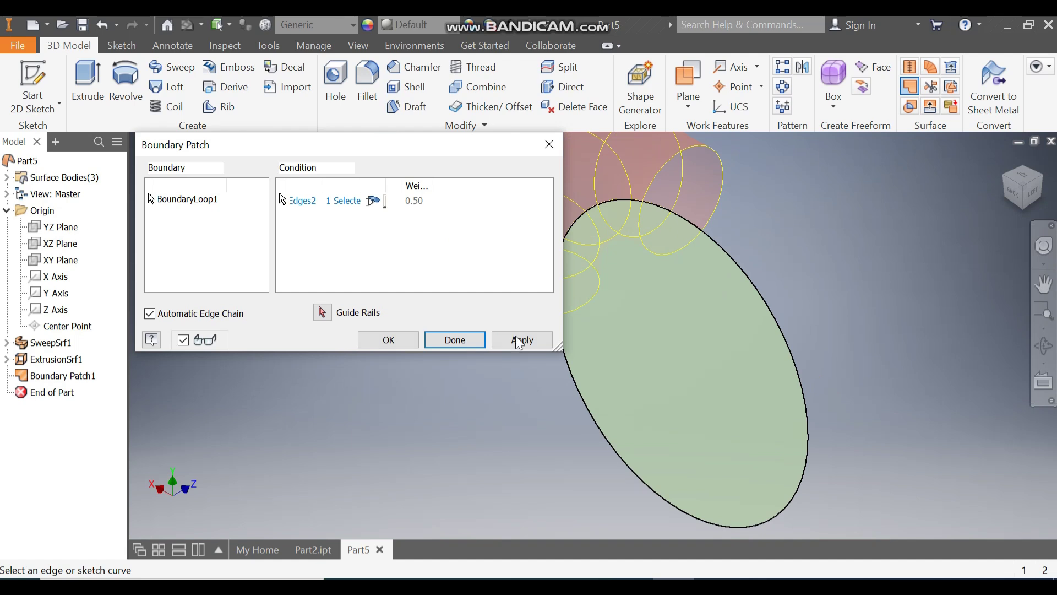
{"action": "left_click", "coordinate": [400, 342]}
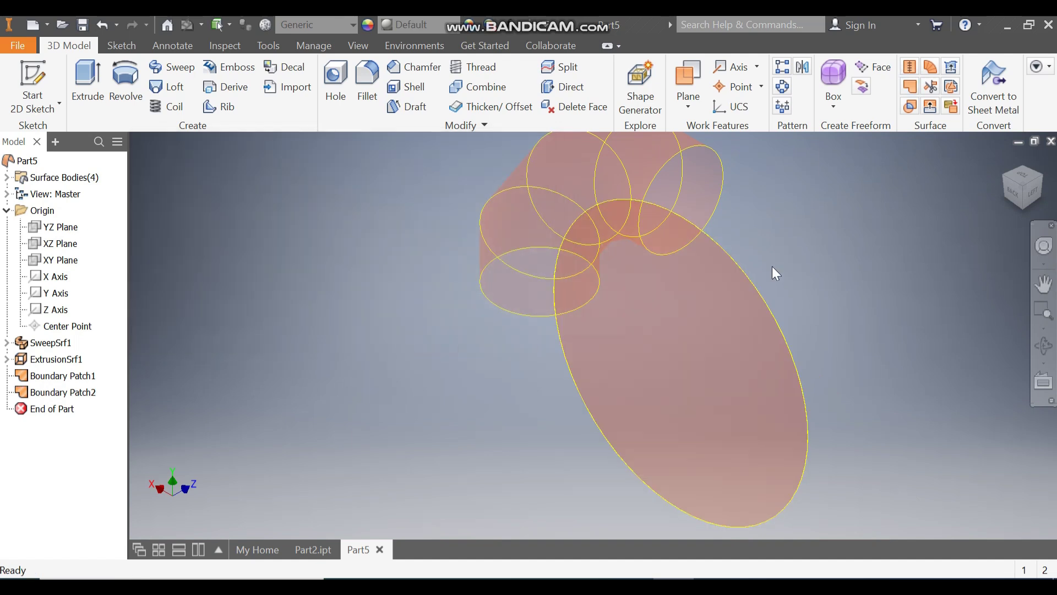
Stitch the two boundary patches on opposite sides of the 1800 mm disc with the 0.254 mm maximum tolerance.
{"action": "left_click", "coordinate": [1043, 284]}
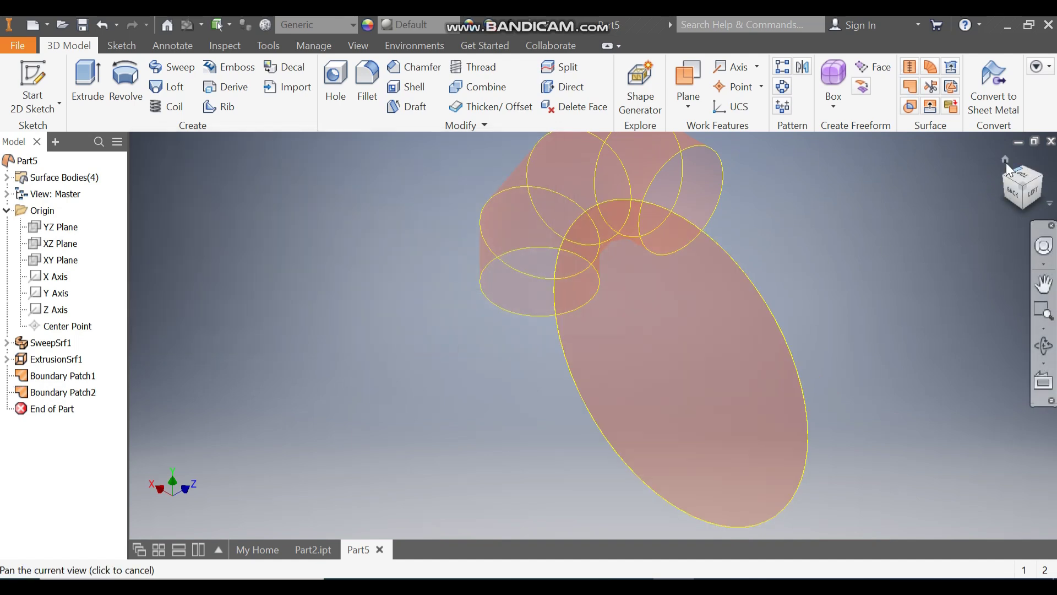
{"action": "left_click", "coordinate": [1043, 186]}
{"action": "scroll", "coordinate": [574, 336], "scroll_direction": "up", "scroll_amount": 3}
{"action": "middle_click_drag", "start_coordinate": [574, 336], "coordinate": [513, 313]}
{"action": "left_click_drag", "start_coordinate": [513, 312], "coordinate": [512, 293]}
{"action": "key", "text": "Escape"}
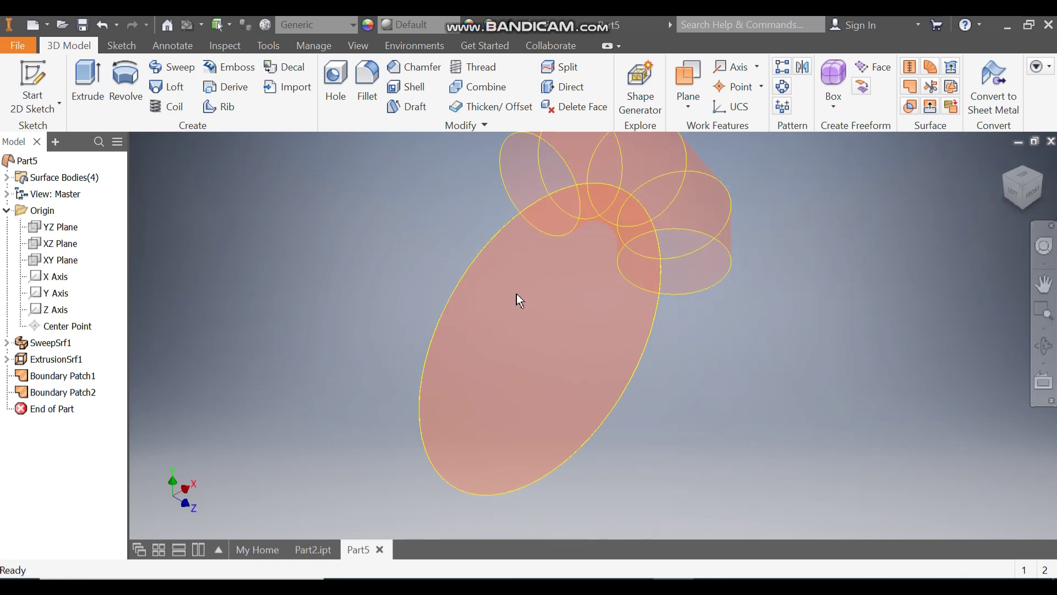
{"action": "left_click", "coordinate": [911, 69]}
{"action": "left_click", "coordinate": [481, 275]}
{"action": "left_click", "coordinate": [1006, 178]}
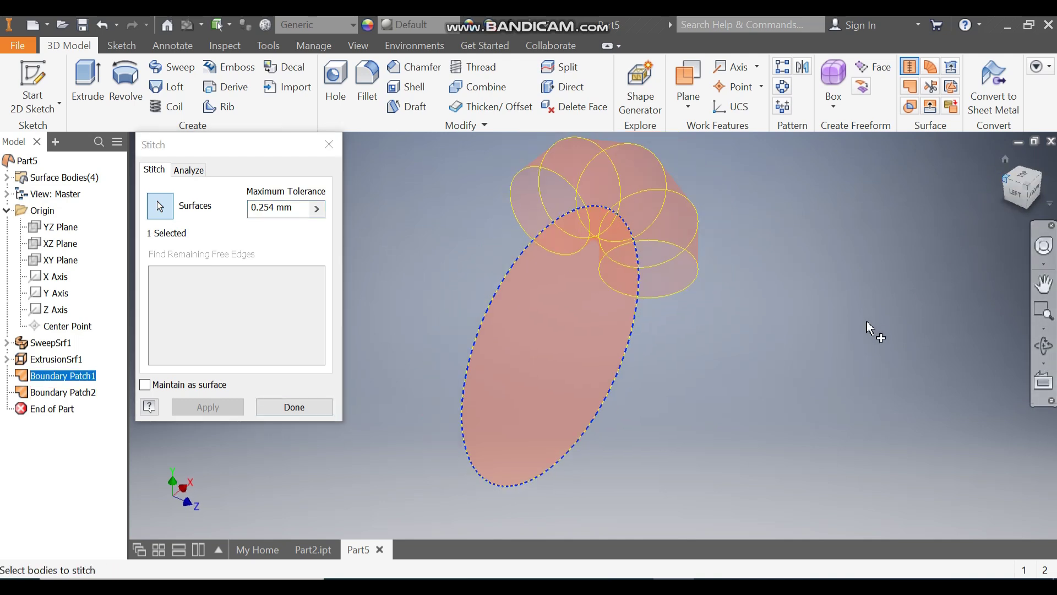
{"action": "scroll", "coordinate": [610, 368], "scroll_direction": "up", "scroll_amount": 4}
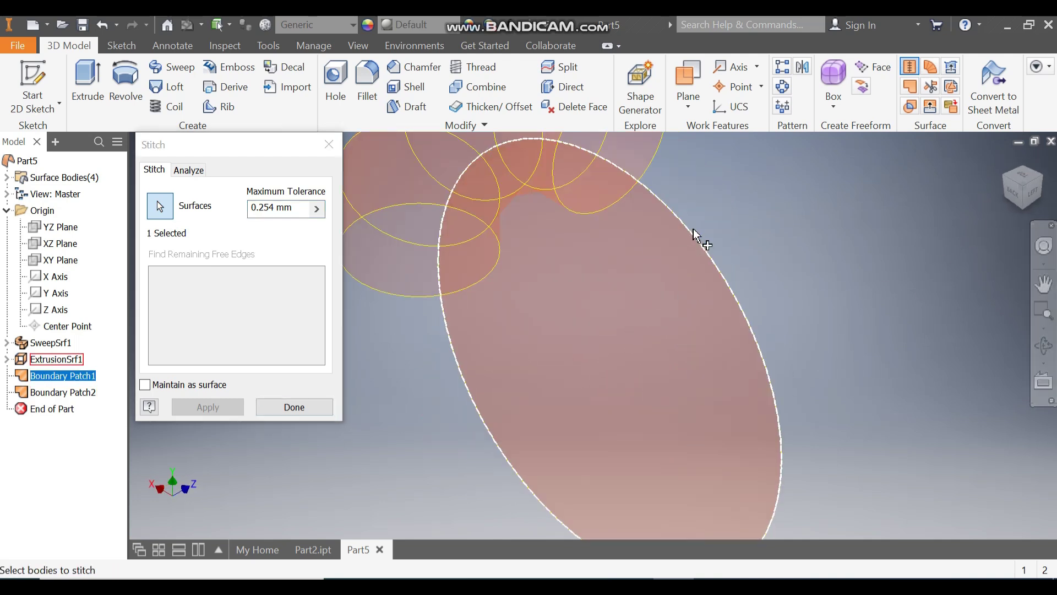
{"action": "left_click", "coordinate": [669, 238]}
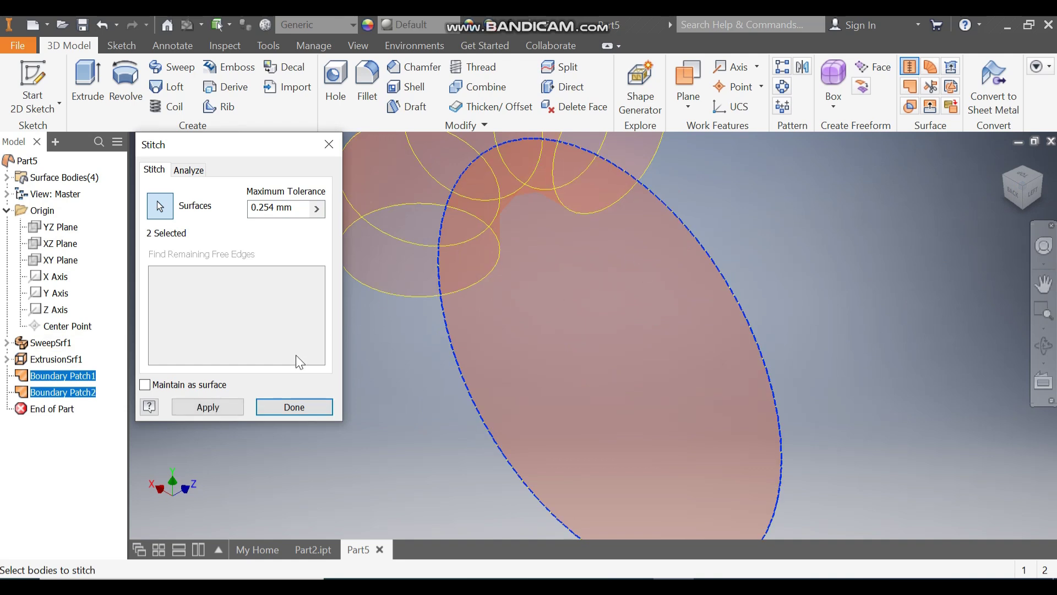
{"action": "left_click", "coordinate": [222, 406]}
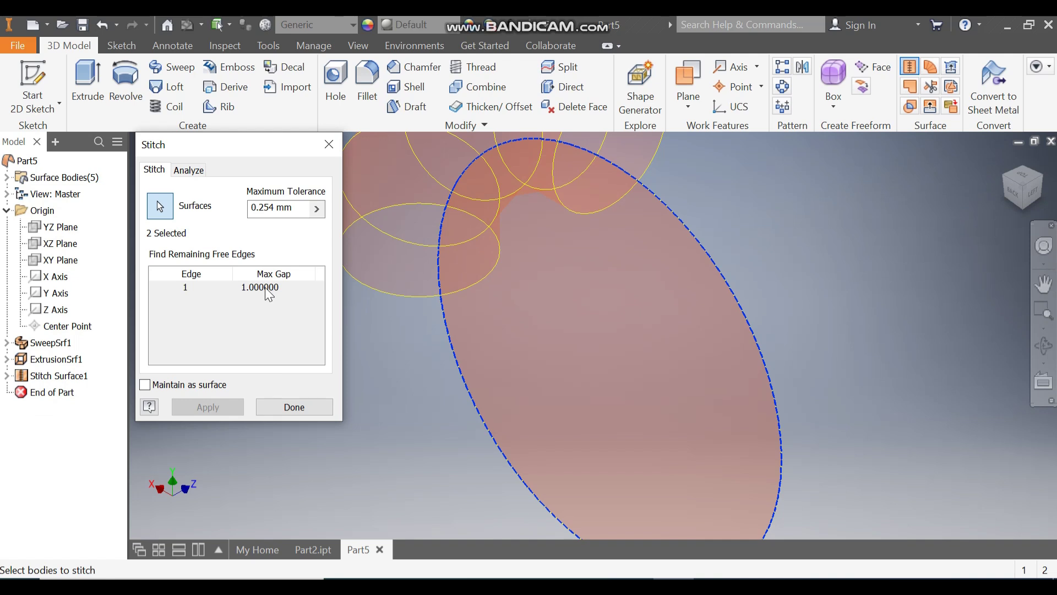
{"action": "left_click", "coordinate": [295, 409]}
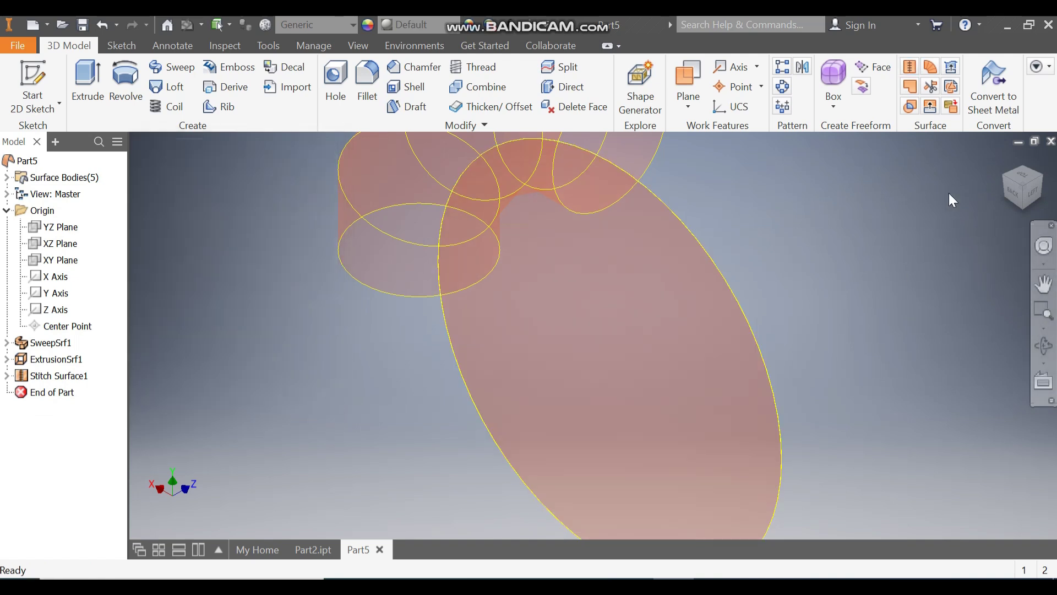
Trim the swept elbow surface with the stitched disc surface as cutting tool, removing the narrow strip along the inner bend.
{"action": "left_click", "coordinate": [1046, 186]}
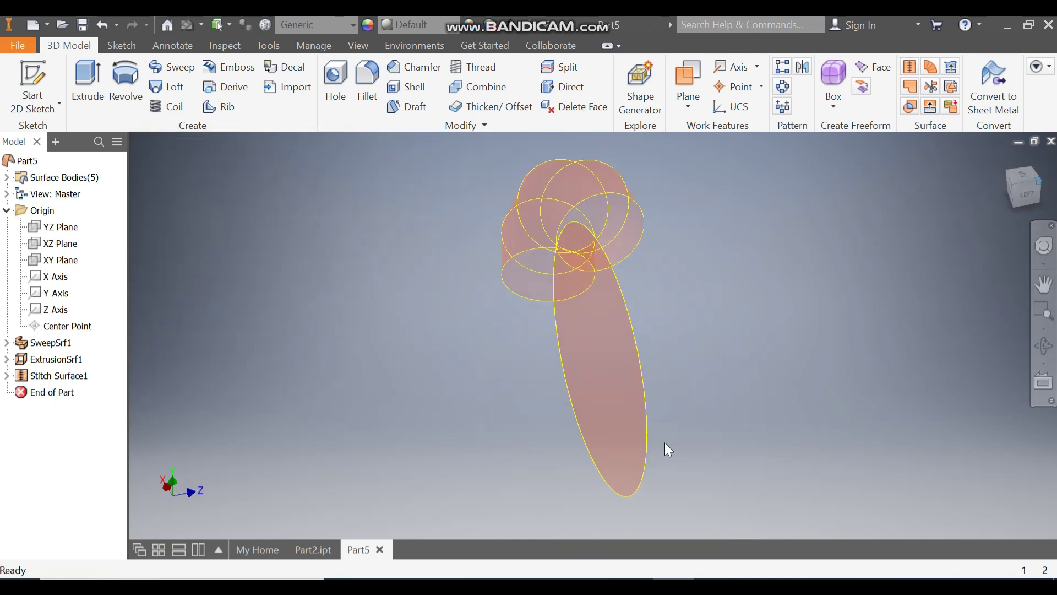
{"action": "middle_click_drag", "start_coordinate": [605, 445], "coordinate": [610, 489]}
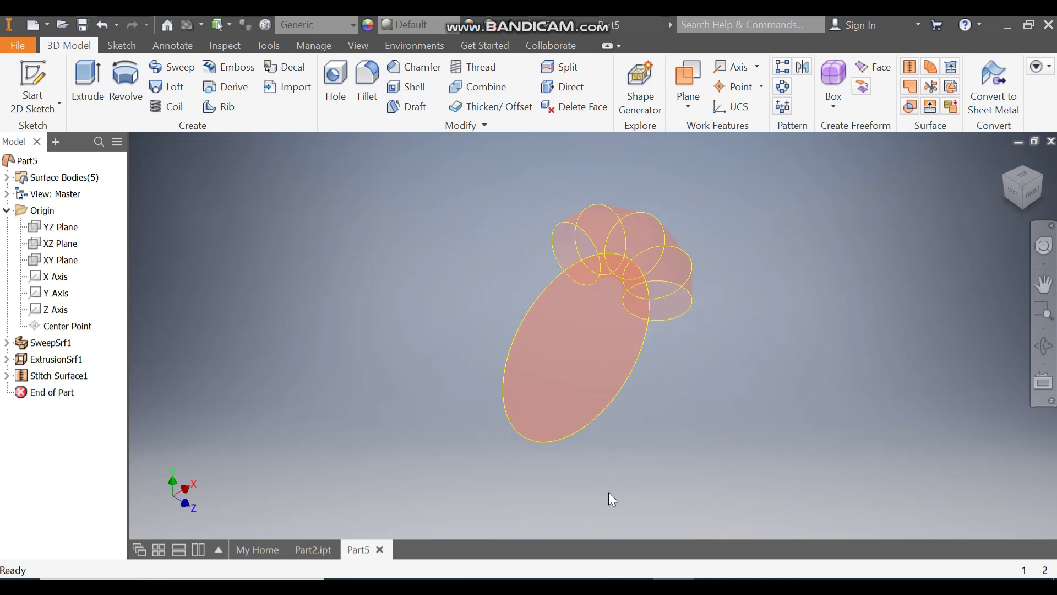
{"action": "scroll", "coordinate": [566, 269], "scroll_direction": "up", "scroll_amount": 3}
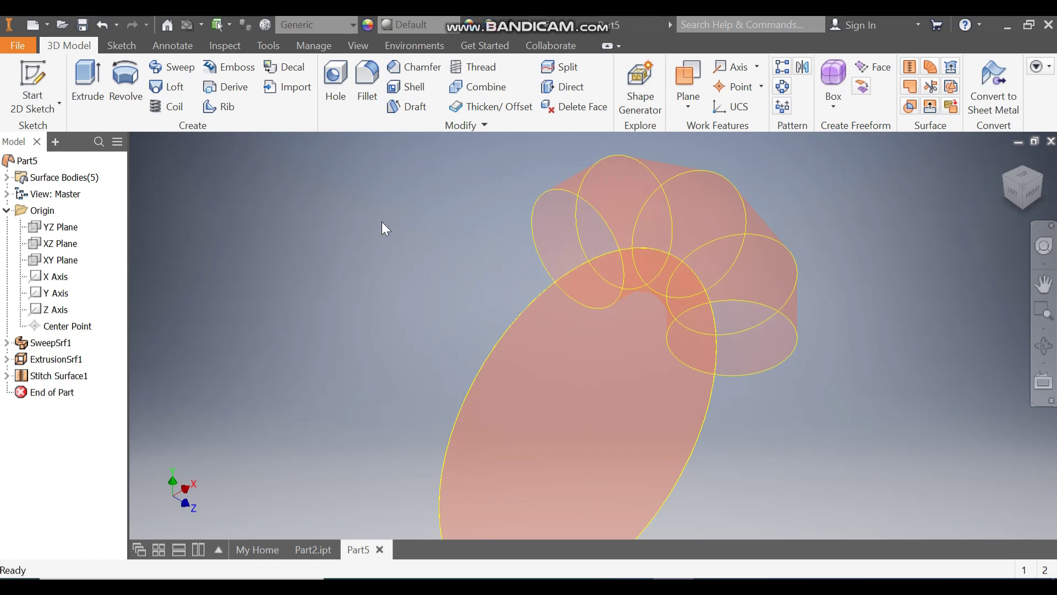
{"action": "left_click", "coordinate": [932, 88]}
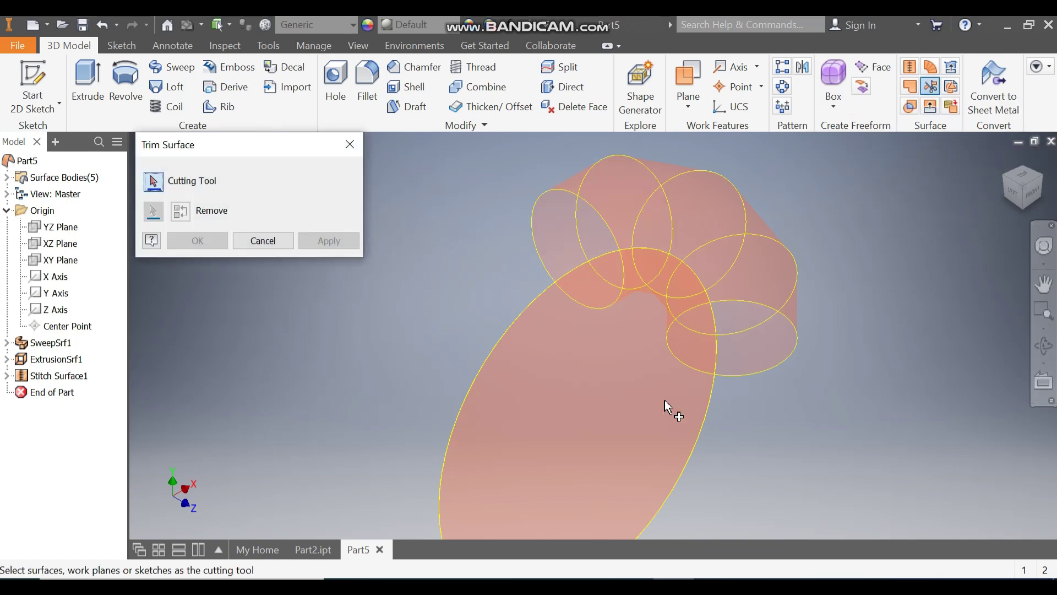
{"action": "left_click", "coordinate": [569, 365]}
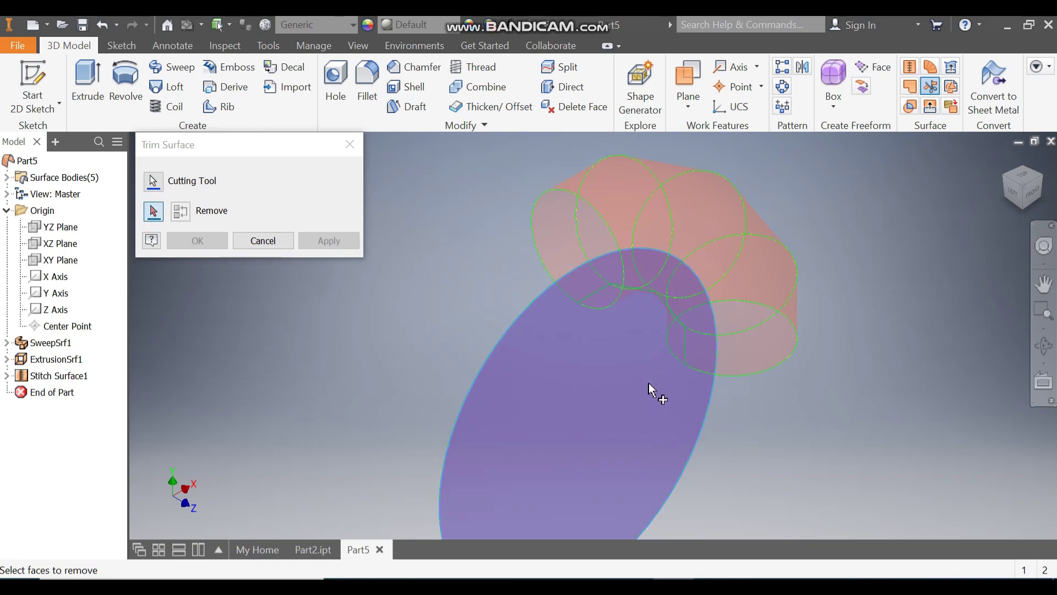
{"action": "middle_click_drag", "start_coordinate": [874, 425], "coordinate": [684, 283], "text": "shift"}
{"action": "scroll", "coordinate": [598, 269], "scroll_direction": "up", "scroll_amount": 5}
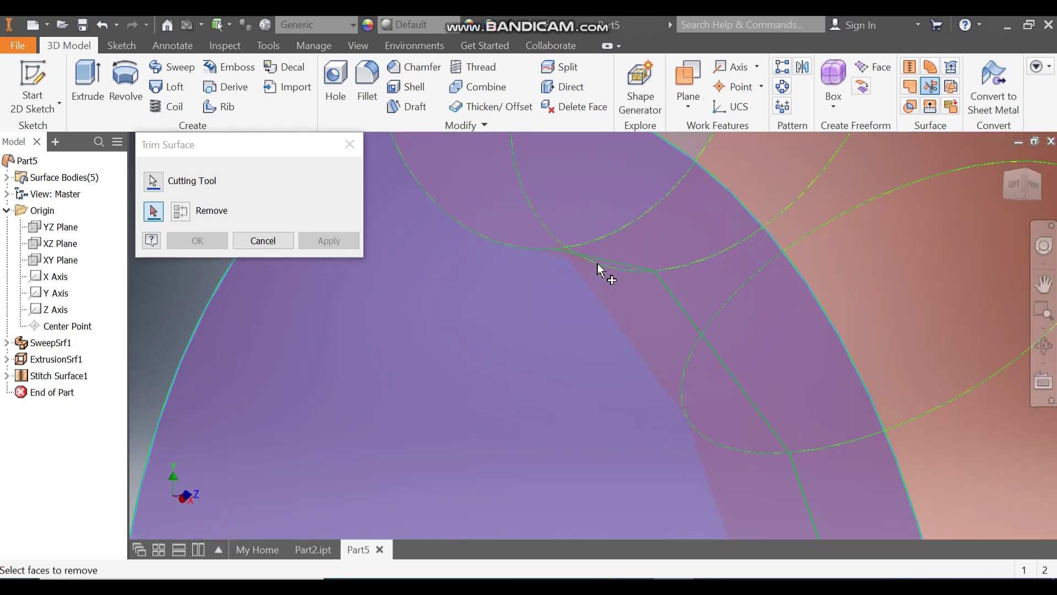
{"action": "scroll", "coordinate": [598, 269], "scroll_direction": "up", "scroll_amount": 6}
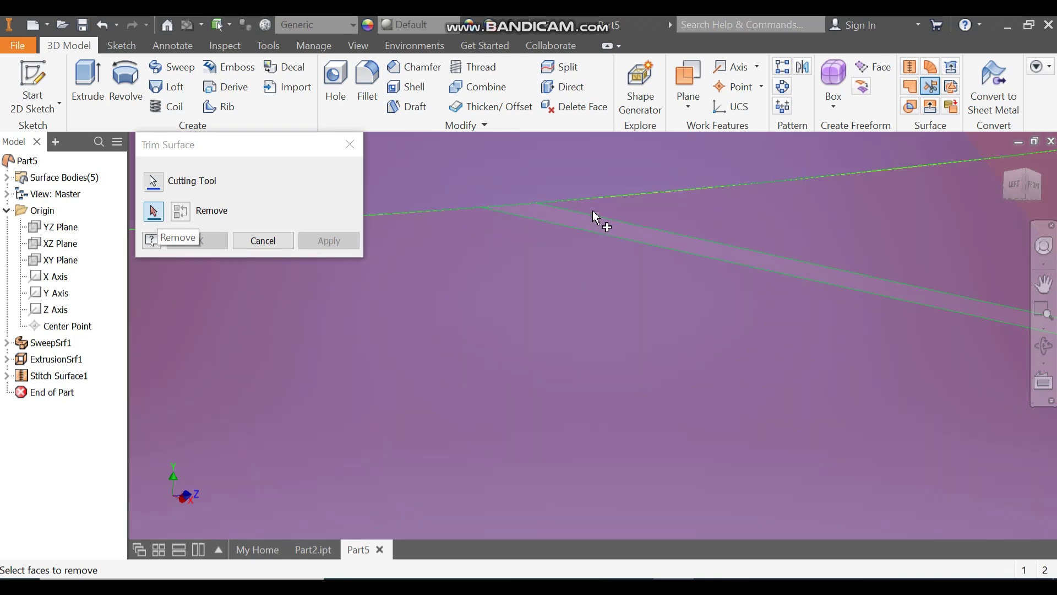
{"action": "left_click", "coordinate": [566, 219]}
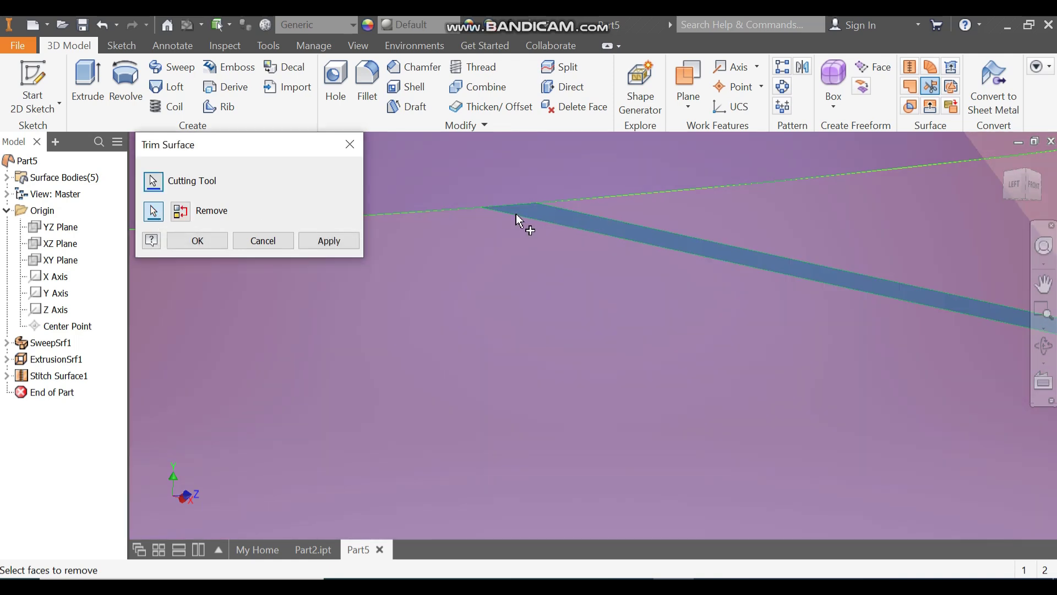
{"action": "scroll", "coordinate": [544, 230], "scroll_direction": "down", "scroll_amount": 4}
{"action": "left_click", "coordinate": [210, 243]}
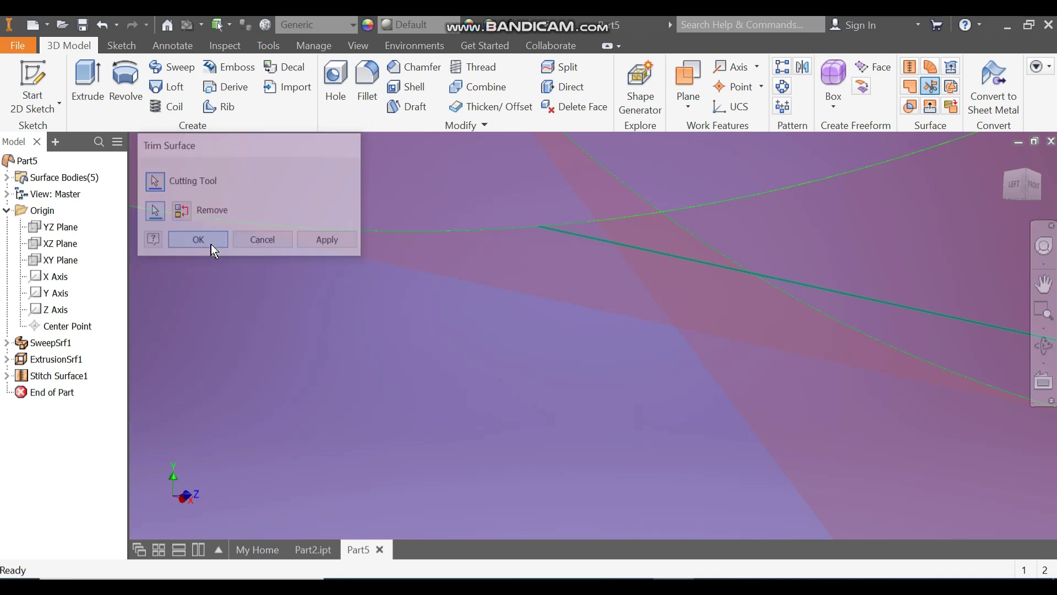
Hide the stitched disc surface and the extruded ring surface.
{"action": "scroll", "coordinate": [562, 223], "scroll_direction": "up", "scroll_amount": 2}
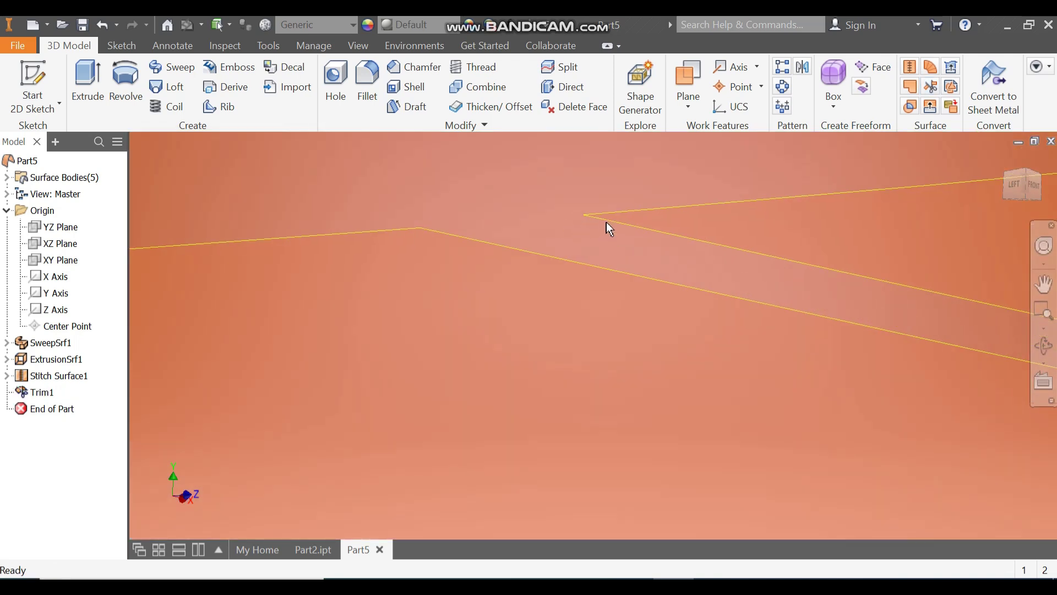
{"action": "scroll", "coordinate": [559, 253], "scroll_direction": "down", "scroll_amount": 5}
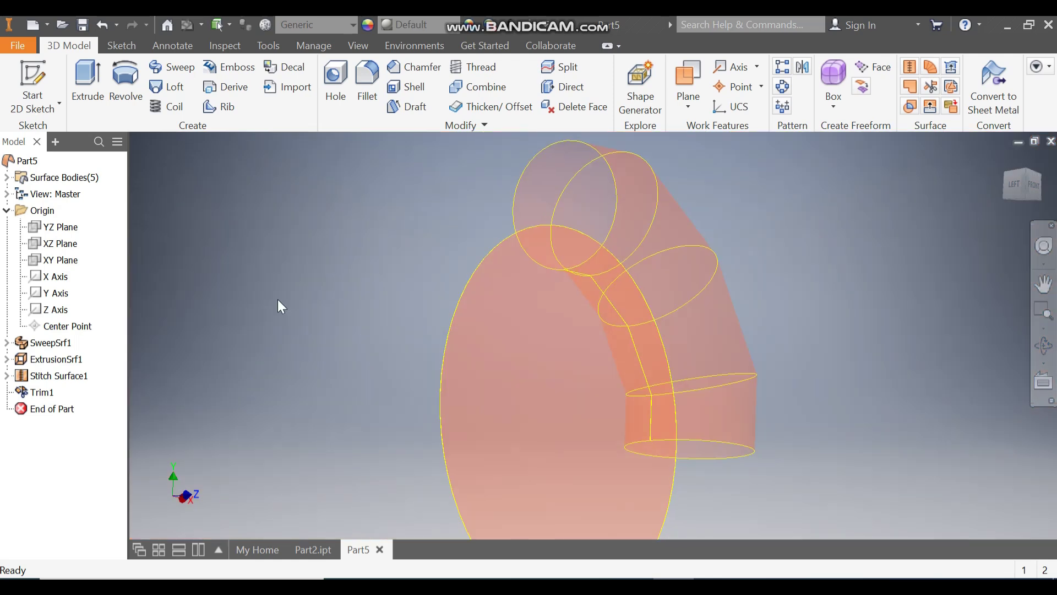
{"action": "left_click", "coordinate": [62, 380]}
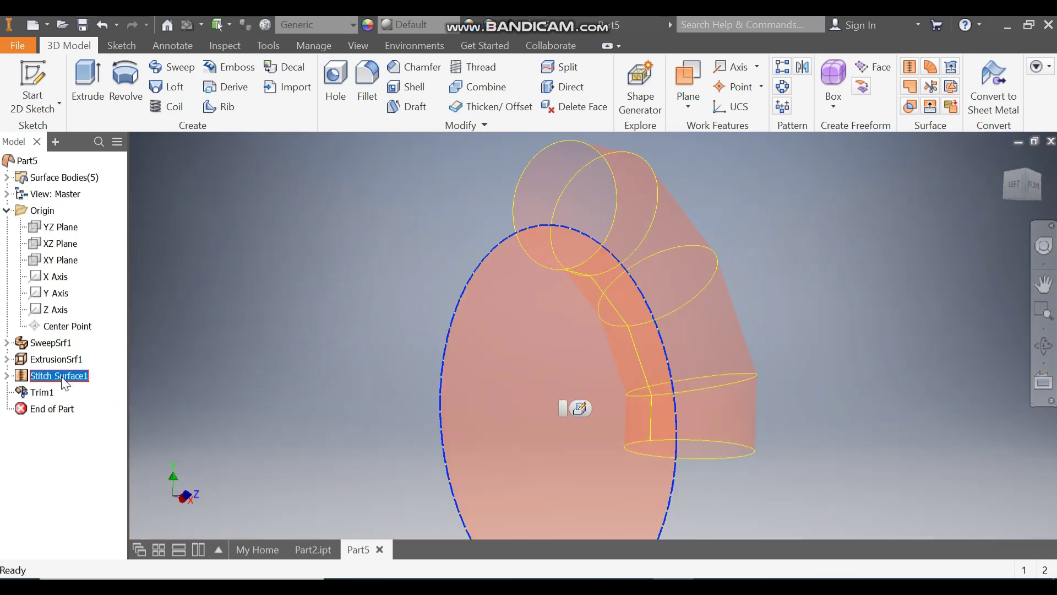
{"action": "right_click", "coordinate": [65, 383]}
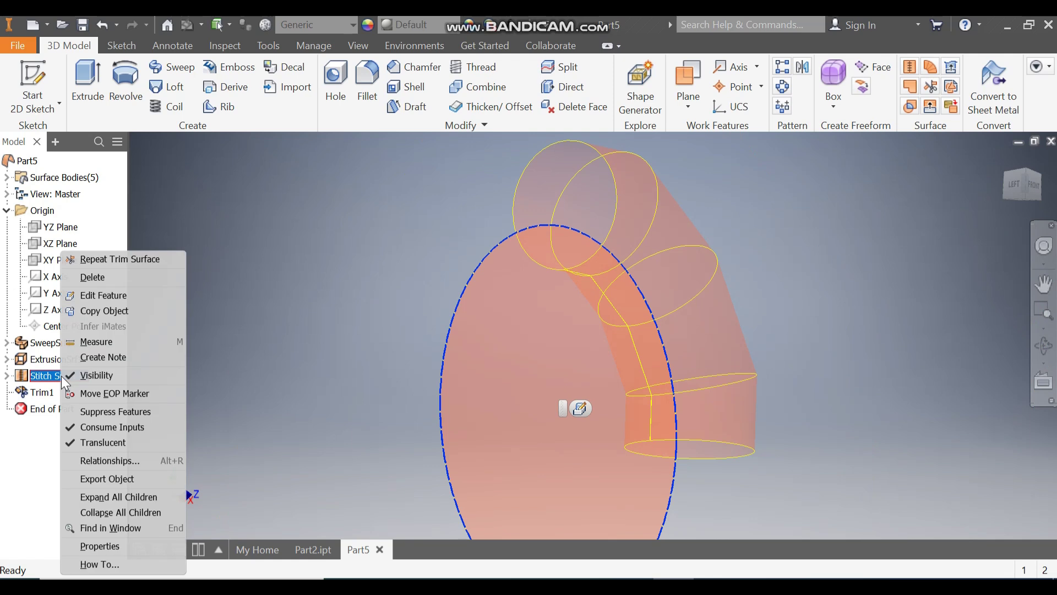
{"action": "left_click", "coordinate": [88, 373]}
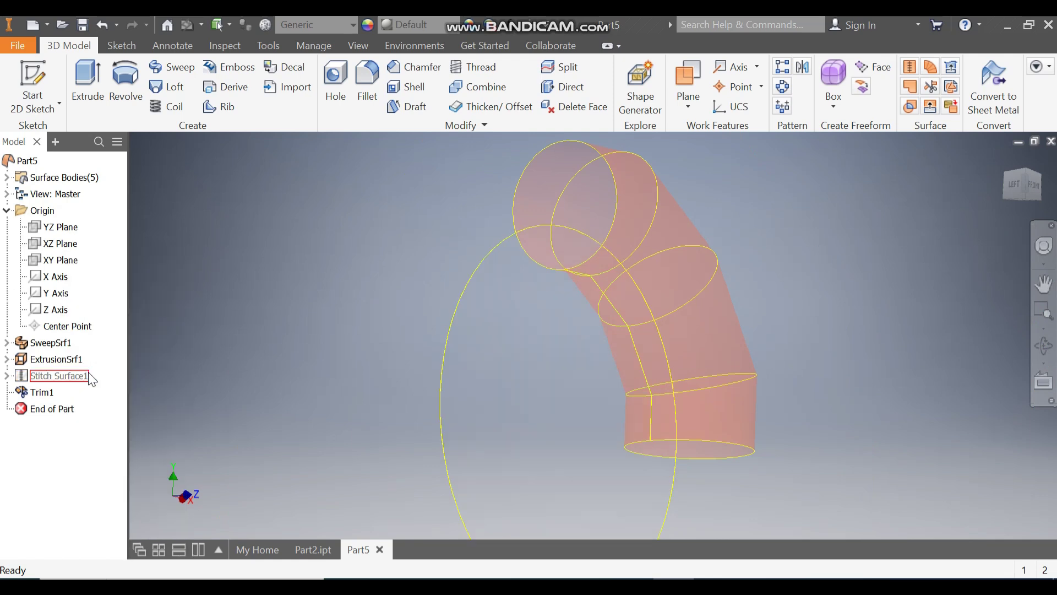
{"action": "left_click", "coordinate": [62, 362]}
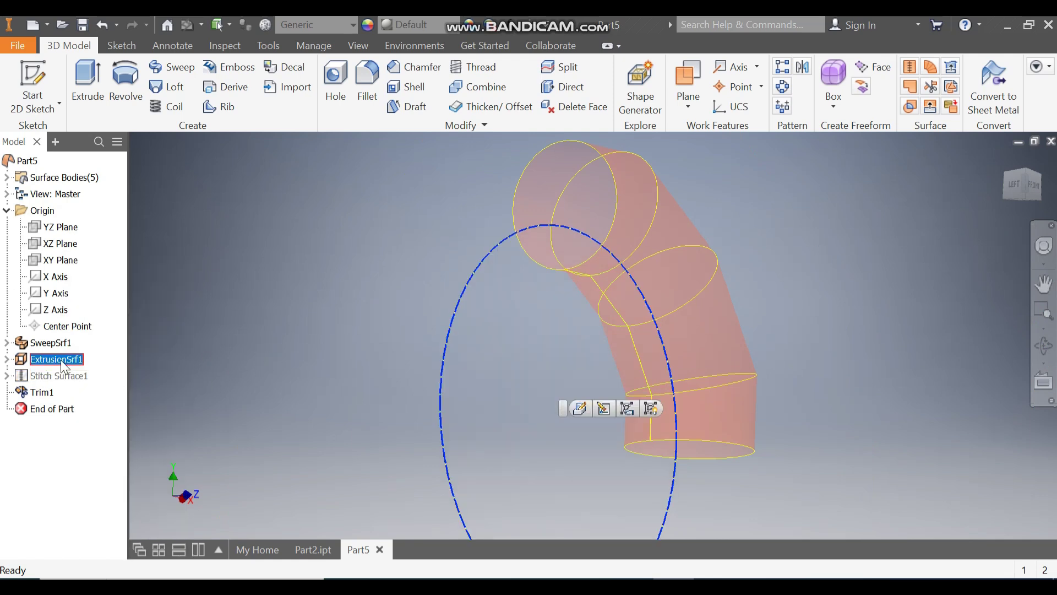
{"action": "right_click", "coordinate": [61, 359]}
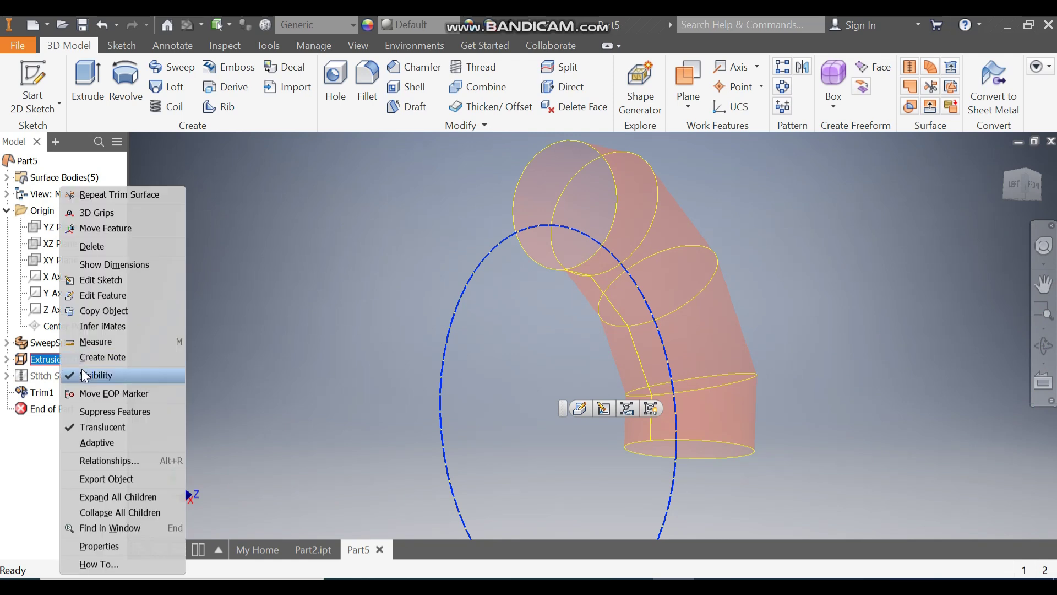
{"action": "left_click", "coordinate": [82, 370]}
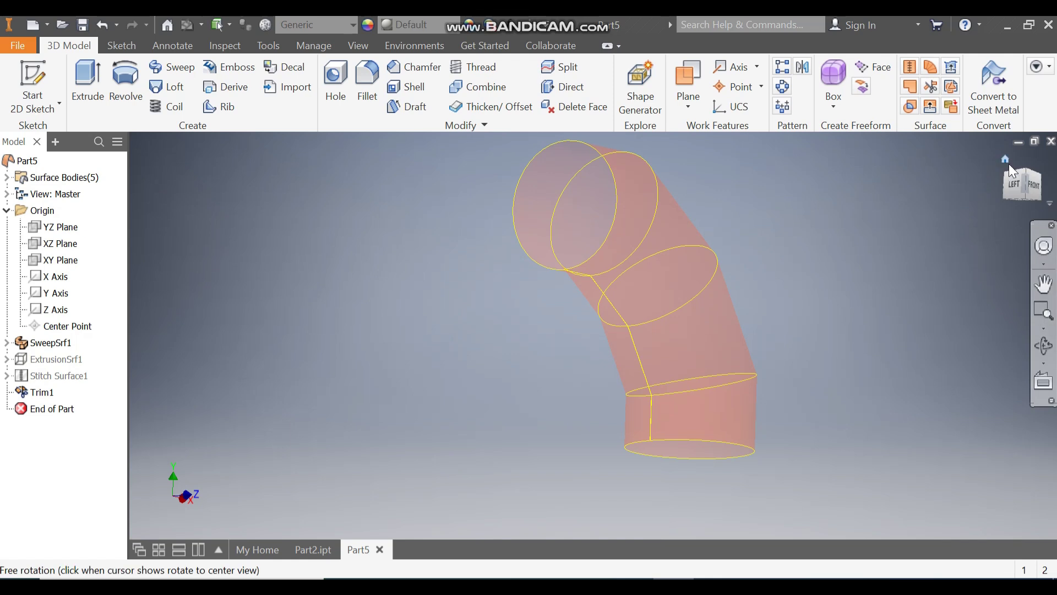
Thicken the end segment at the elbow's upper opening by 2 mm as a new solid.
{"action": "middle_click_drag", "start_coordinate": [732, 286], "coordinate": [516, 424], "text": "shift"}
{"action": "scroll", "coordinate": [515, 429], "scroll_direction": "up", "scroll_amount": 3}
{"action": "scroll", "coordinate": [528, 431], "scroll_direction": "down", "scroll_amount": 5}
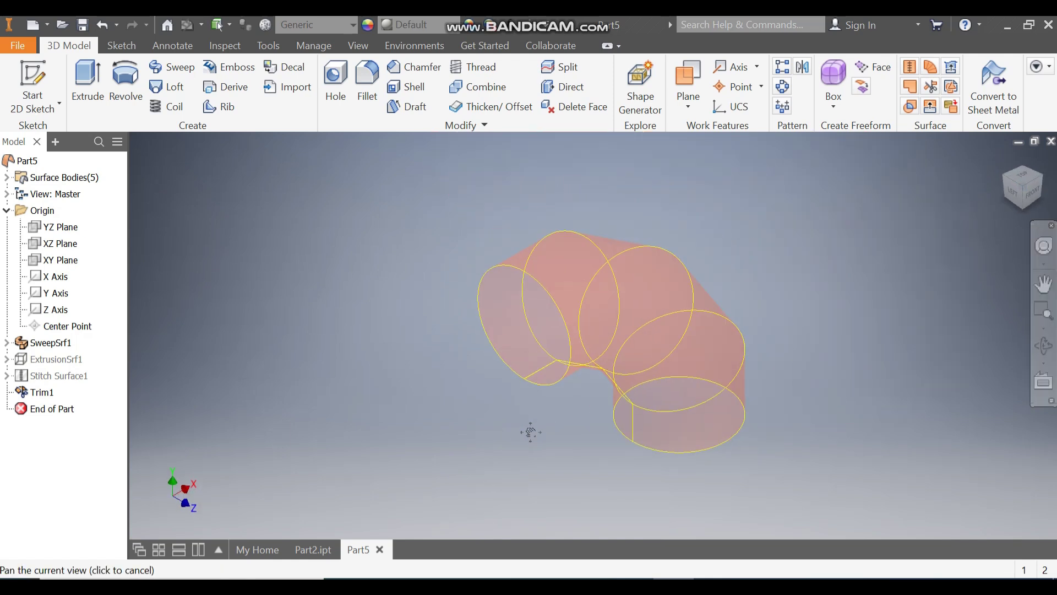
{"action": "scroll", "coordinate": [528, 432], "scroll_direction": "up", "scroll_amount": 2}
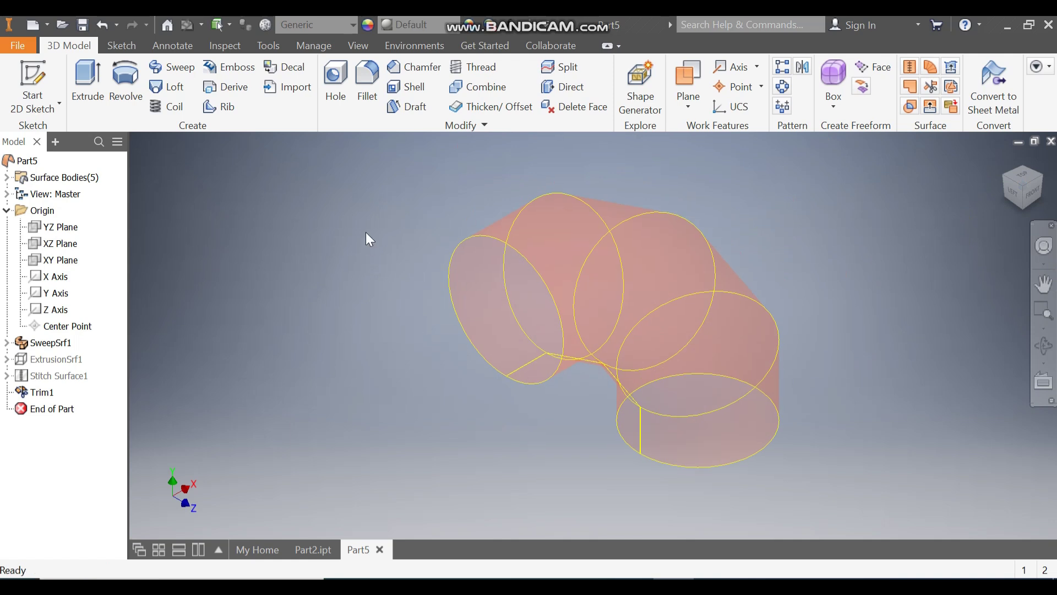
{"action": "left_click", "coordinate": [474, 107]}
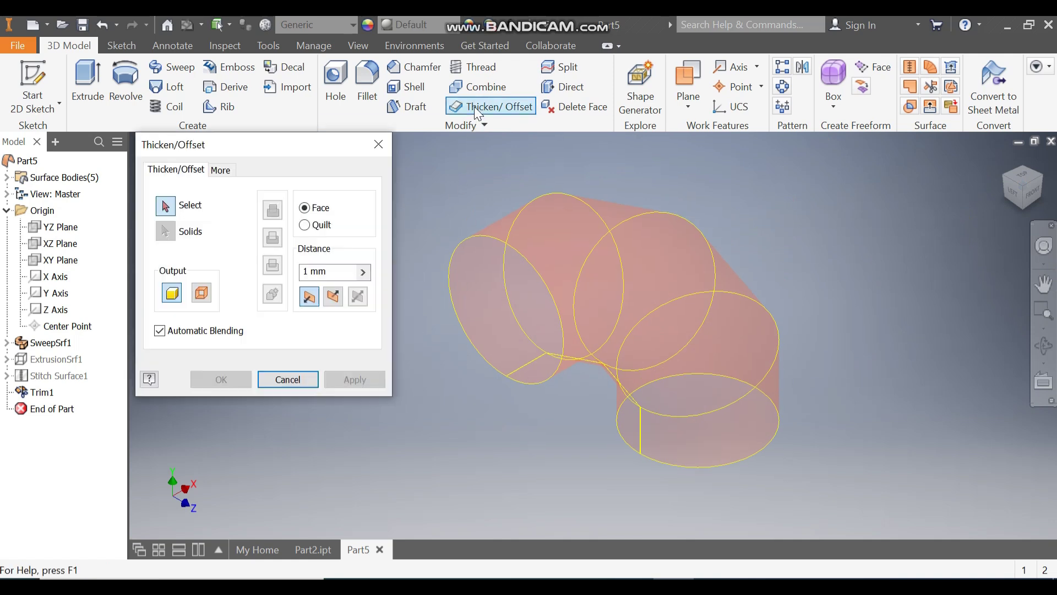
{"action": "left_click", "coordinate": [544, 237]}
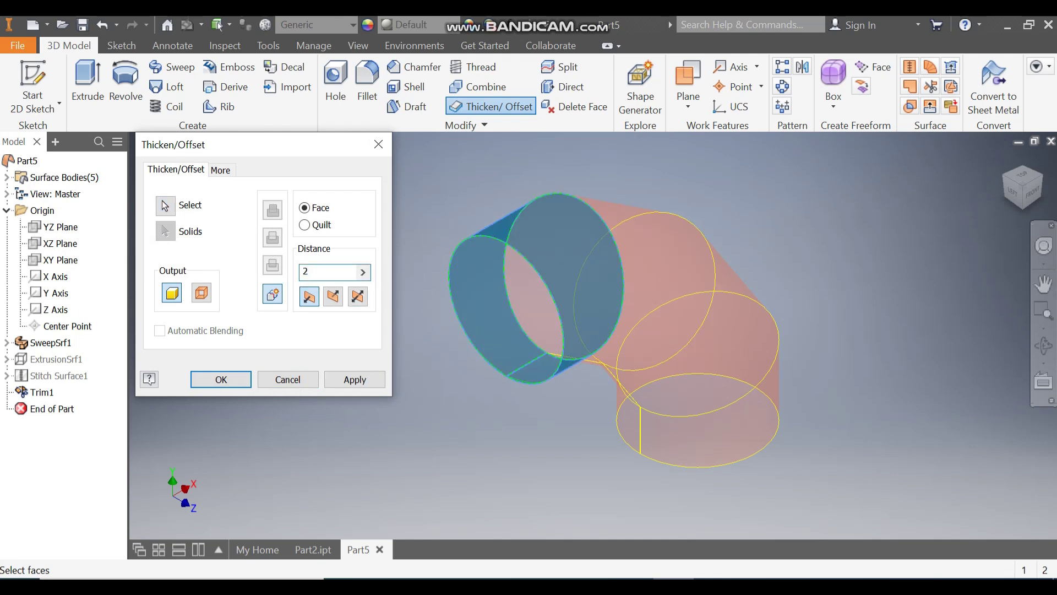
{"action": "left_click", "coordinate": [352, 381]}
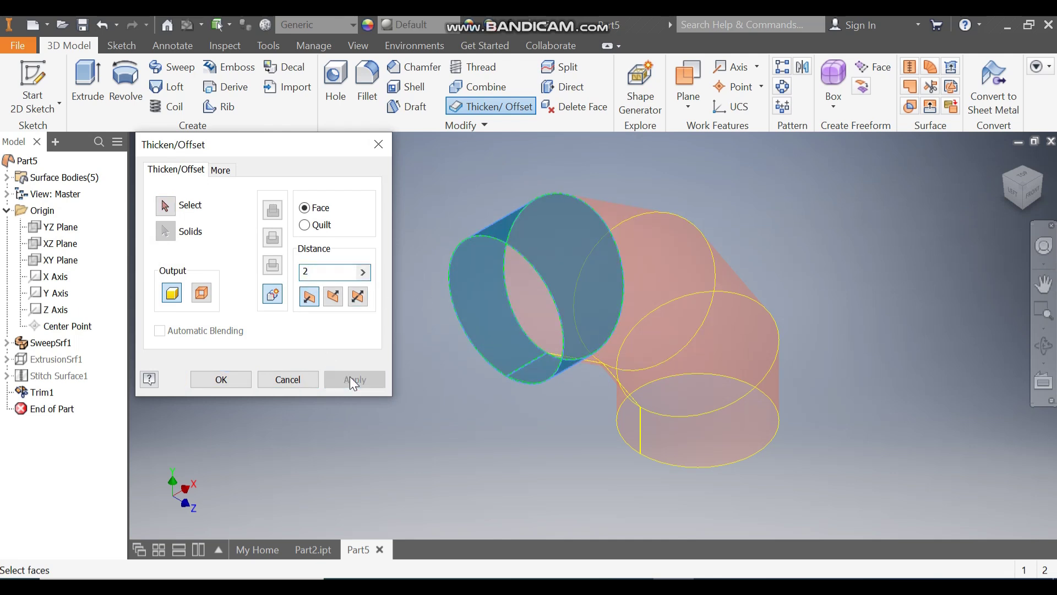
Thicken the remaining three elbow segments one at a time by 2 mm, each as a separate new solid.
{"action": "left_click", "coordinate": [662, 264]}
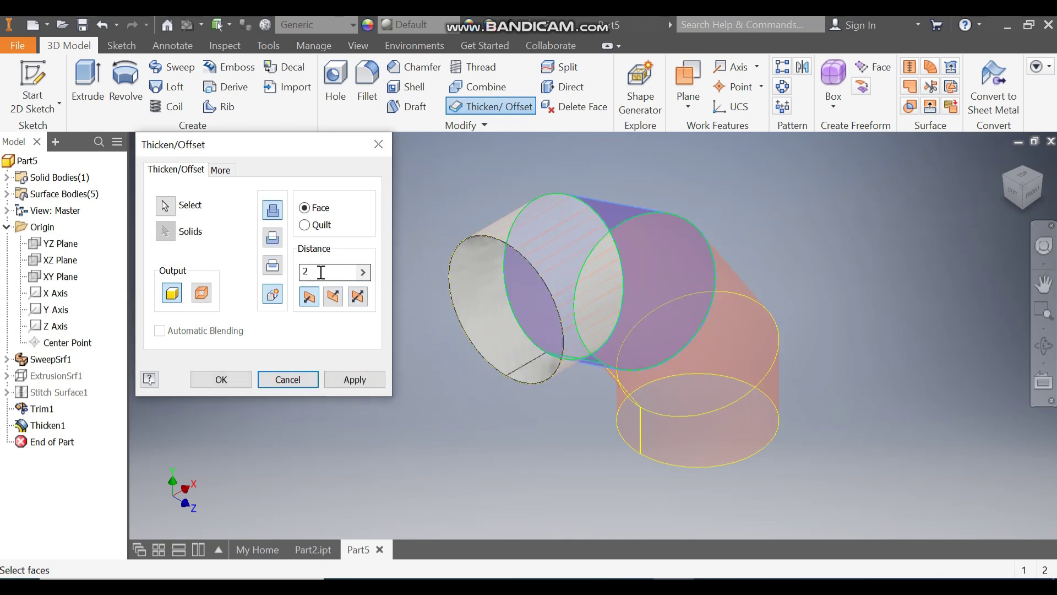
{"action": "left_click", "coordinate": [364, 378]}
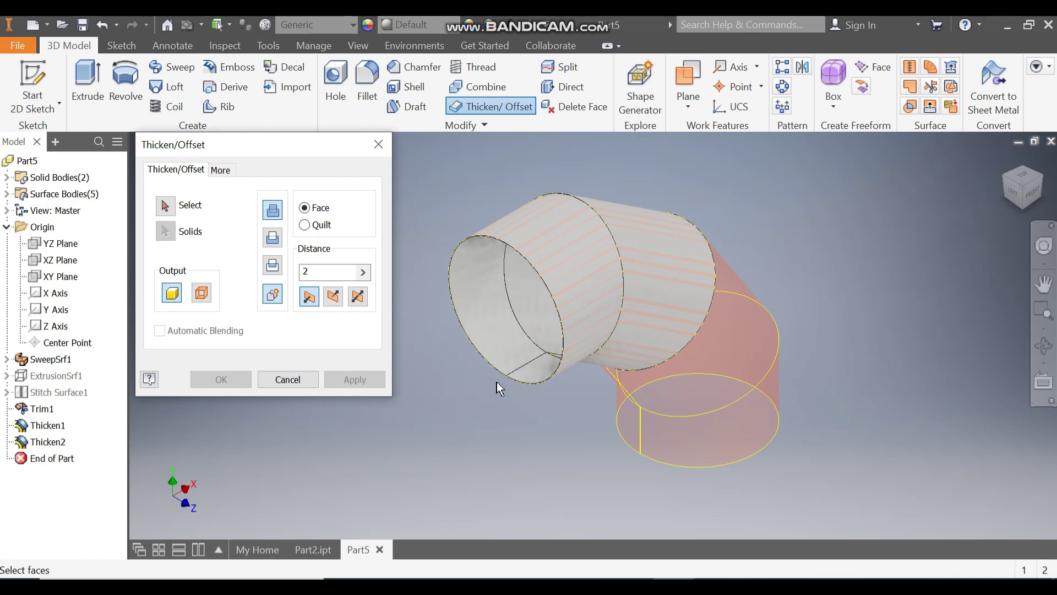
{"action": "left_click", "coordinate": [772, 345]}
{"action": "left_click", "coordinate": [369, 382]}
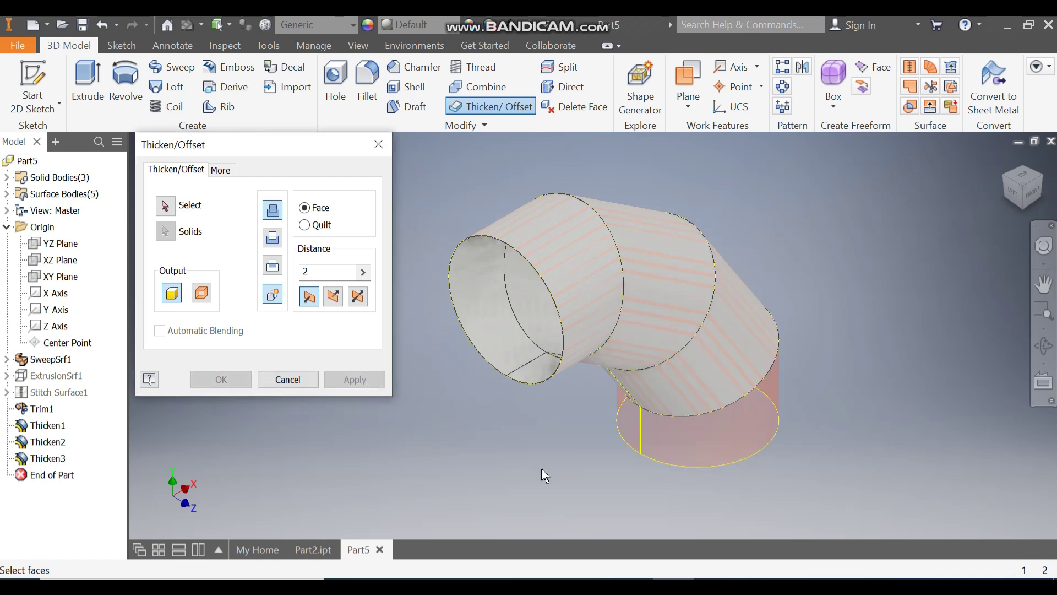
{"action": "left_click", "coordinate": [734, 419]}
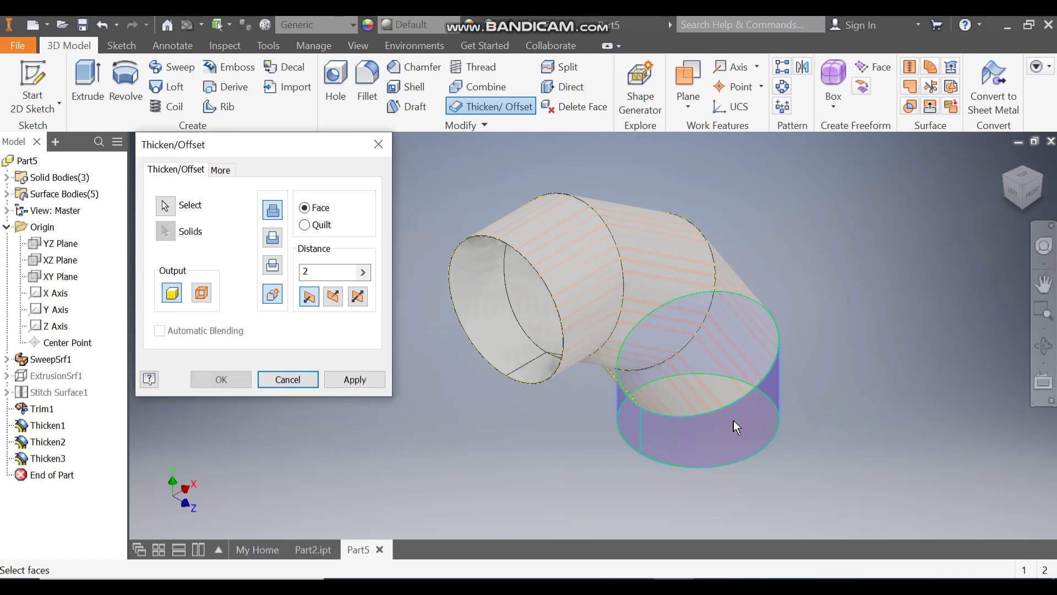
{"action": "left_click", "coordinate": [353, 381]}
{"action": "left_click", "coordinate": [378, 145]}
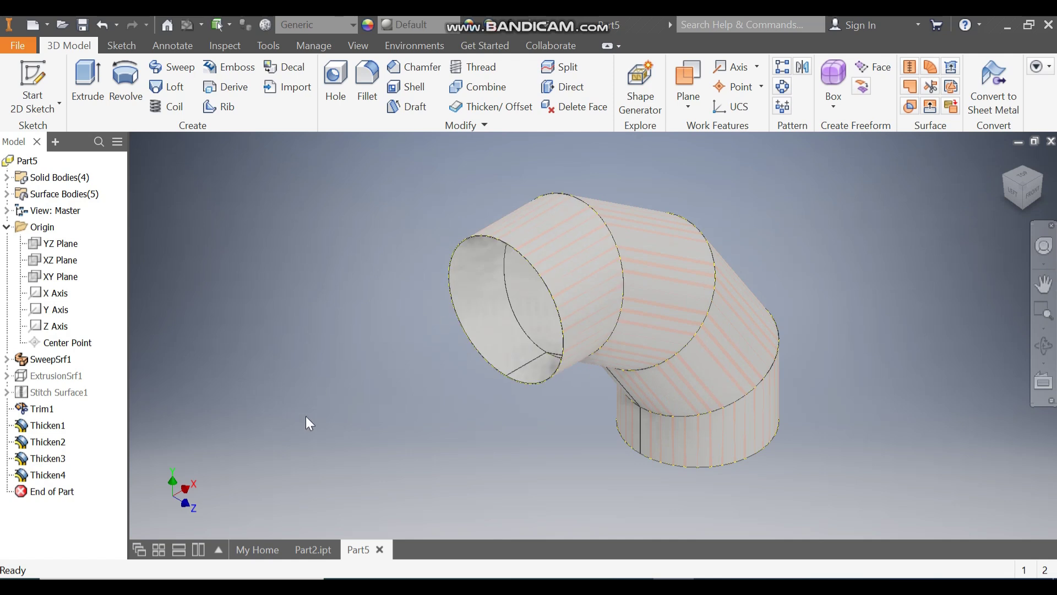
Hide the swept elbow surface and check the slit edge of the thickened solids.
{"action": "left_click", "coordinate": [52, 364]}
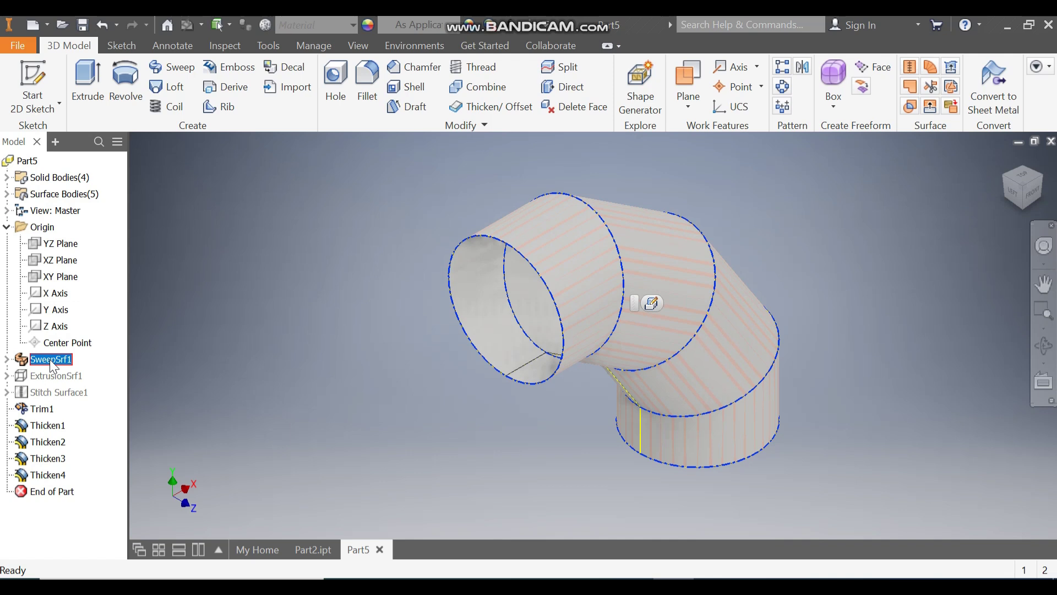
{"action": "right_click", "coordinate": [53, 366]}
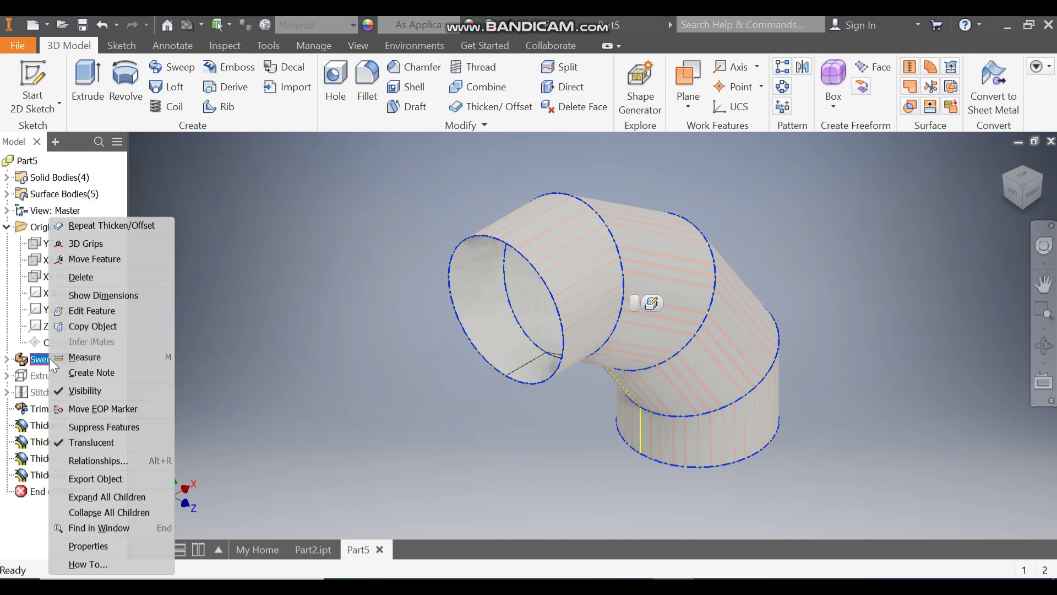
{"action": "left_click", "coordinate": [113, 389]}
{"action": "scroll", "coordinate": [843, 318], "scroll_direction": "up", "scroll_amount": 2}
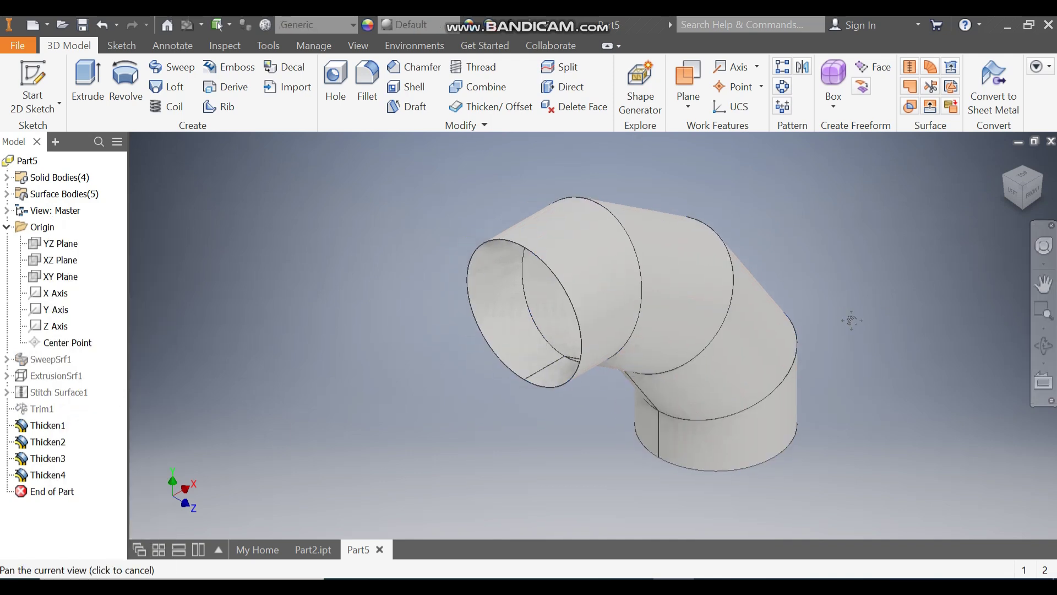
{"action": "scroll", "coordinate": [463, 401], "scroll_direction": "up", "scroll_amount": 8}
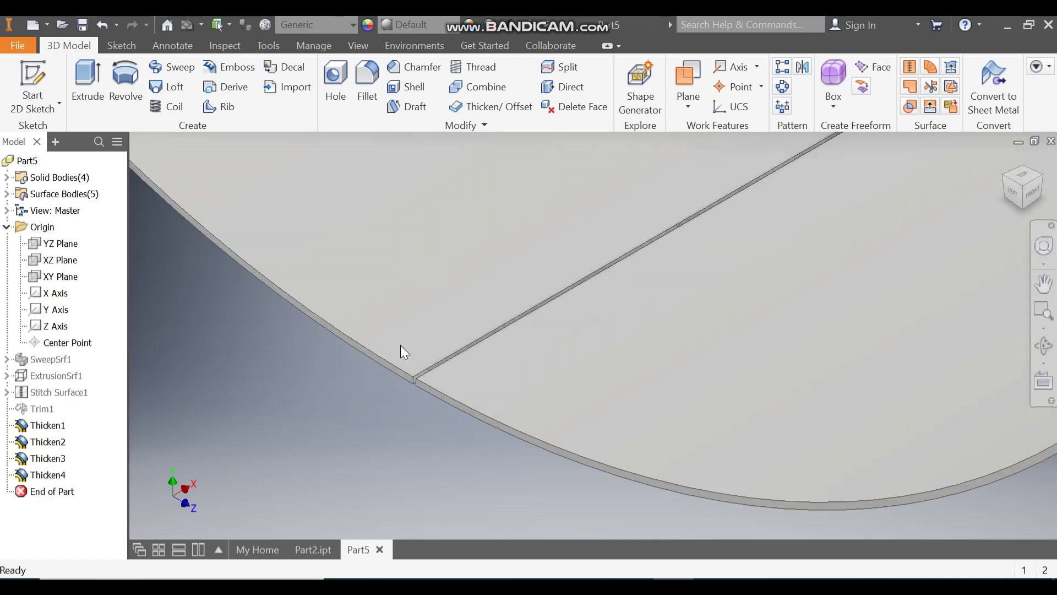
{"action": "scroll", "coordinate": [454, 408], "scroll_direction": "down", "scroll_amount": 10}
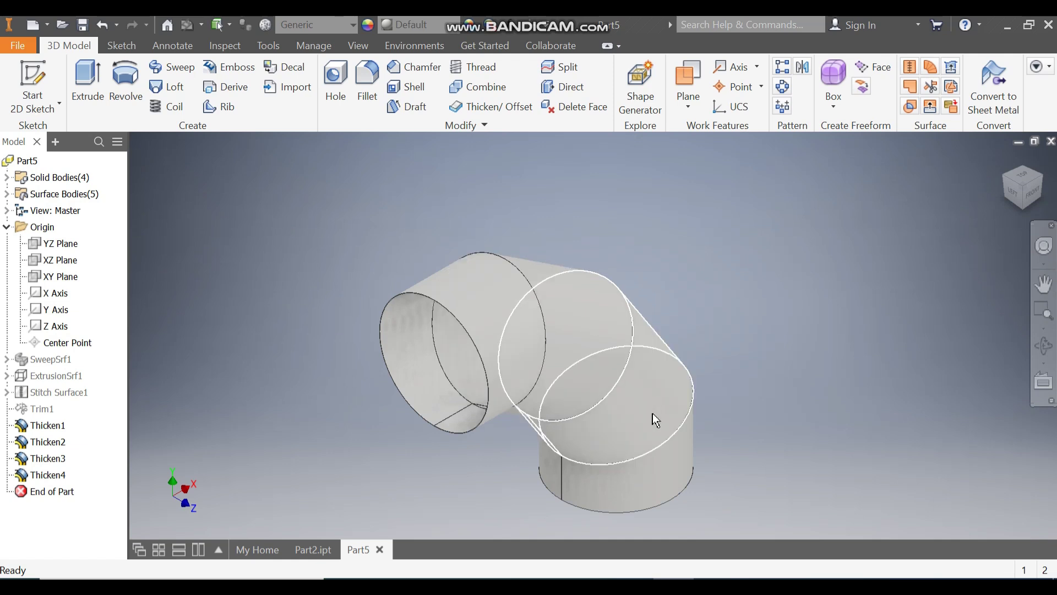
{"action": "middle_click_drag", "start_coordinate": [742, 407], "coordinate": [763, 339]}
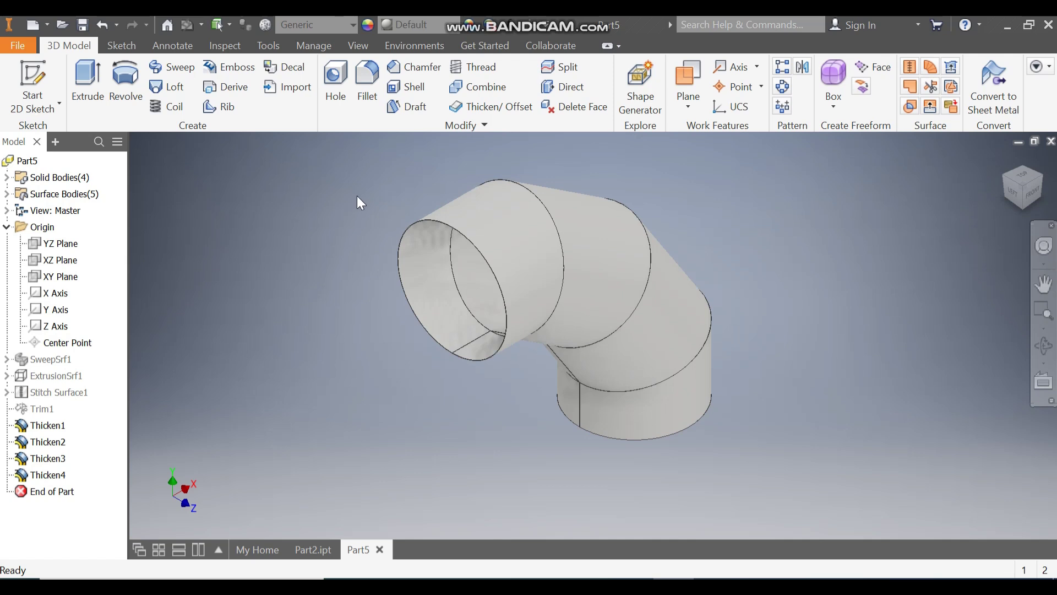
Start Make Components and save the layout part as Part5 in a newly created subfolder.
{"action": "left_click", "coordinate": [313, 46]}
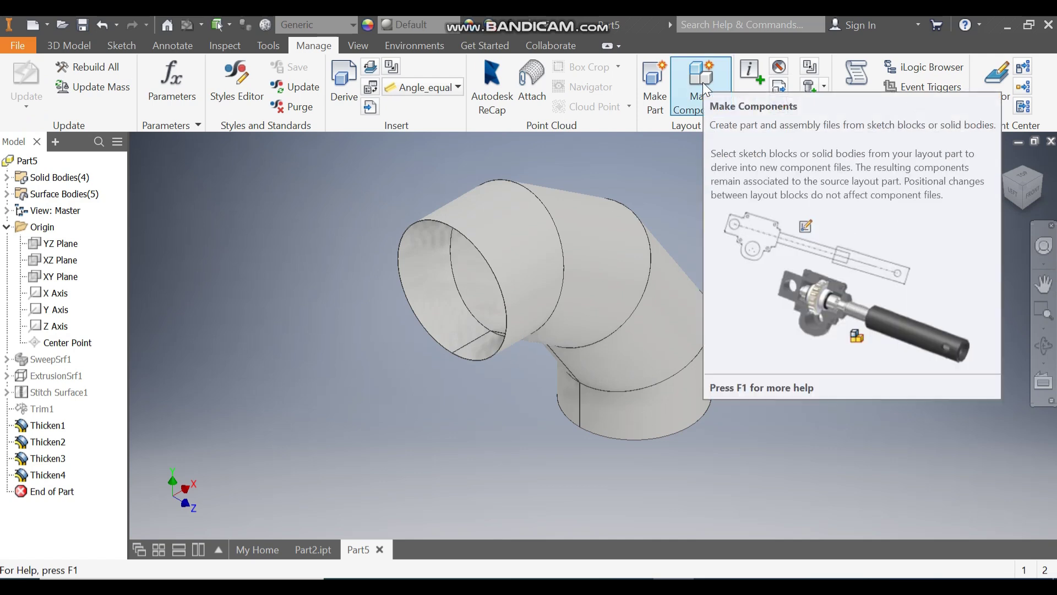
{"action": "left_click", "coordinate": [703, 82]}
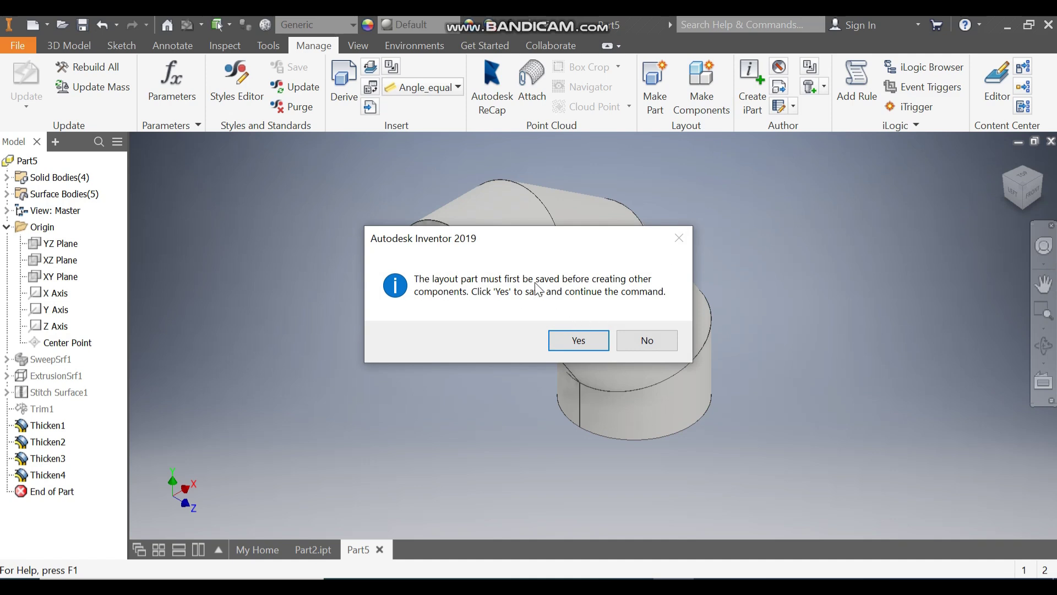
{"action": "left_click", "coordinate": [583, 343]}
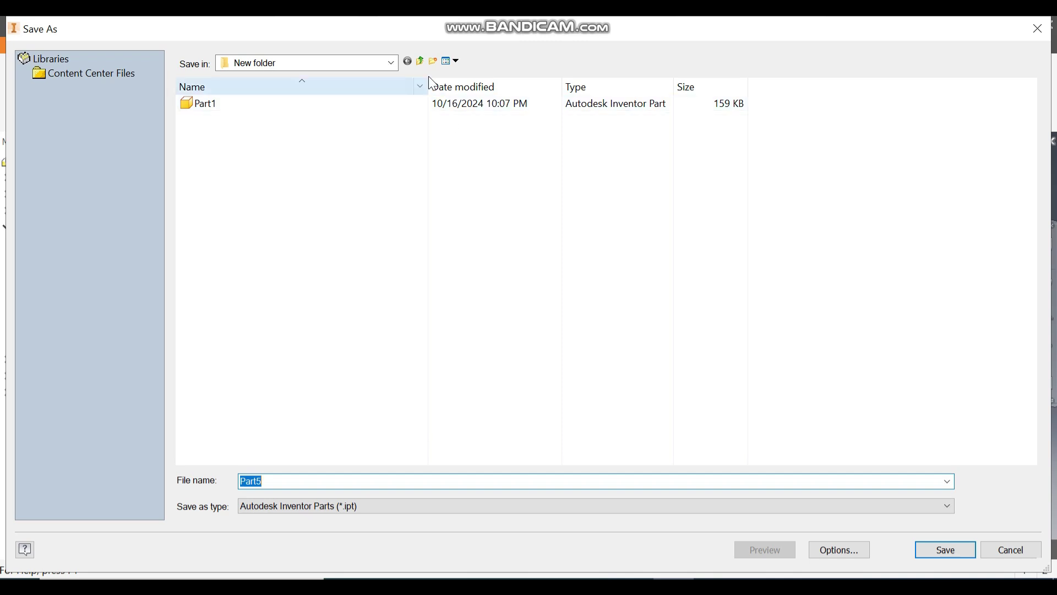
{"action": "left_click", "coordinate": [433, 62]}
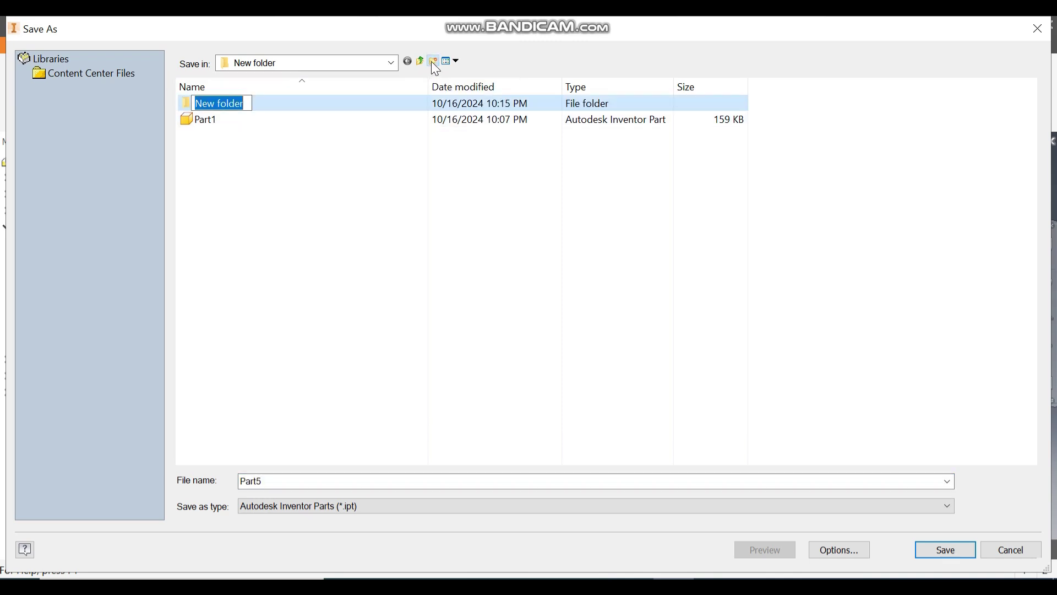
{"action": "left_click", "coordinate": [335, 134]}
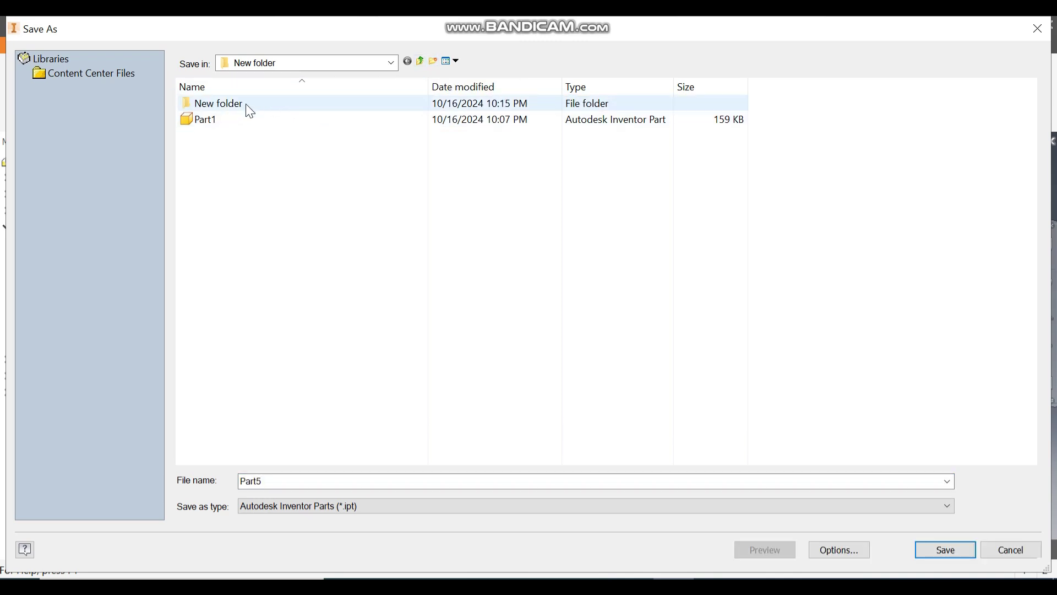
{"action": "double_click", "coordinate": [247, 107]}
{"action": "left_click", "coordinate": [933, 550]}
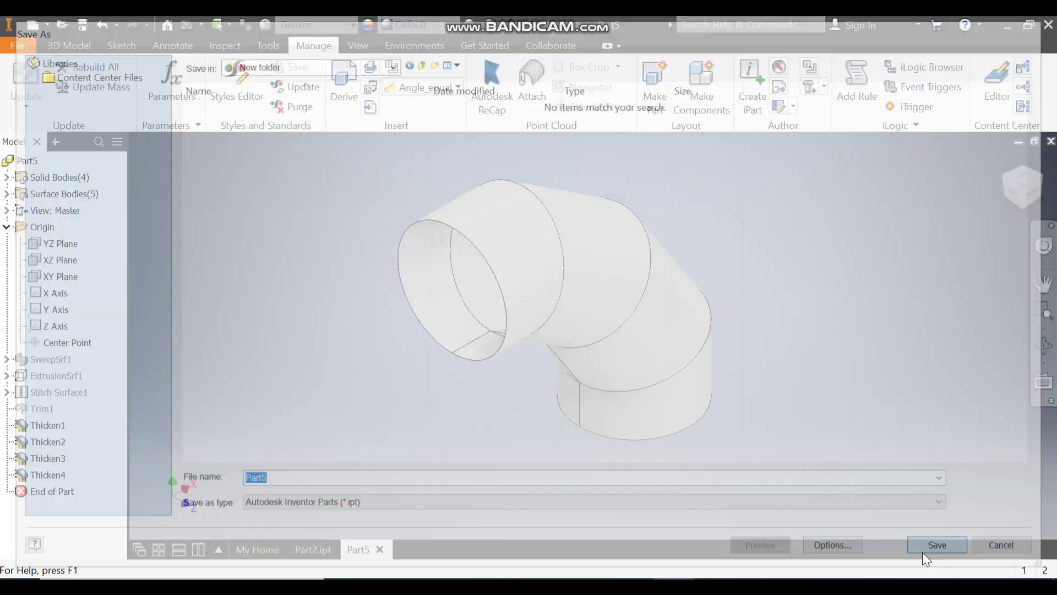
Make components from all four elbow solids, inserting them in the target assembly Part5.iam, and show the assembly in the home view.
{"action": "middle_click_drag", "start_coordinate": [596, 306], "coordinate": [867, 193]}
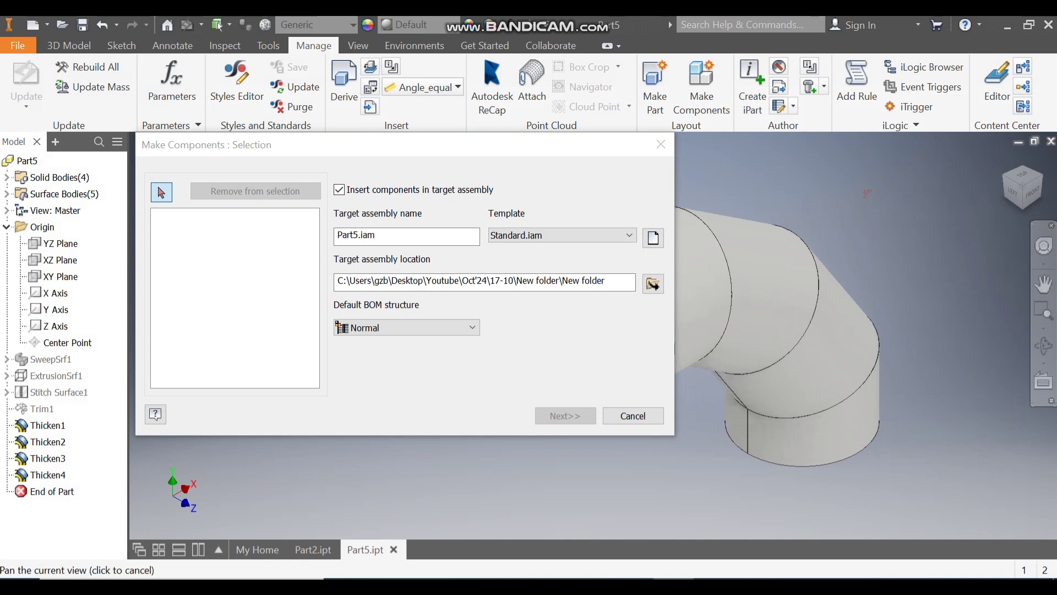
{"action": "scroll", "coordinate": [867, 193], "scroll_direction": "up", "scroll_amount": 3}
{"action": "left_click", "coordinate": [808, 248]}
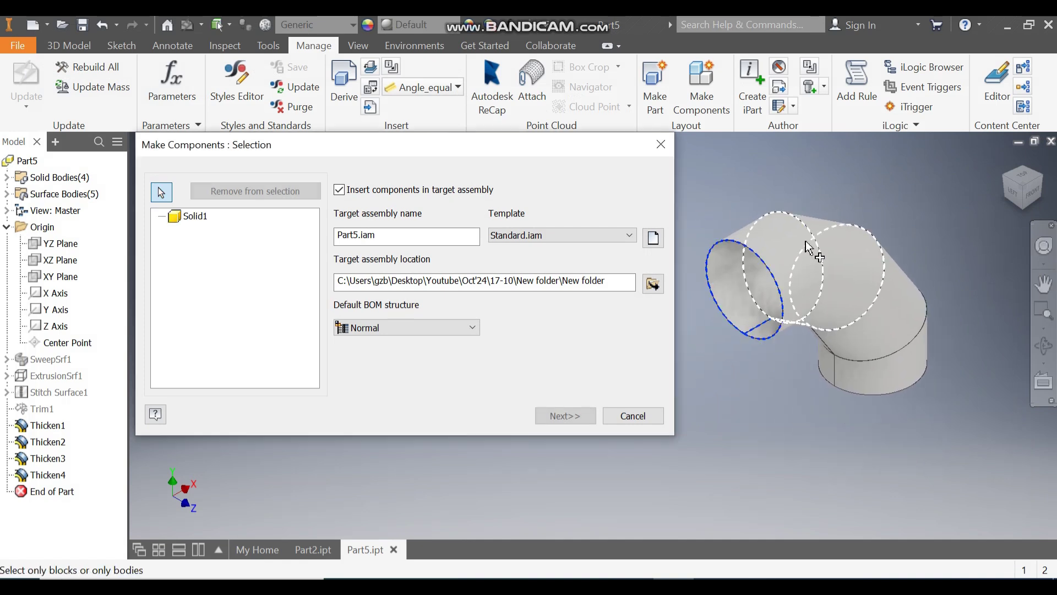
{"action": "left_click", "coordinate": [851, 256]}
{"action": "left_click", "coordinate": [903, 302]}
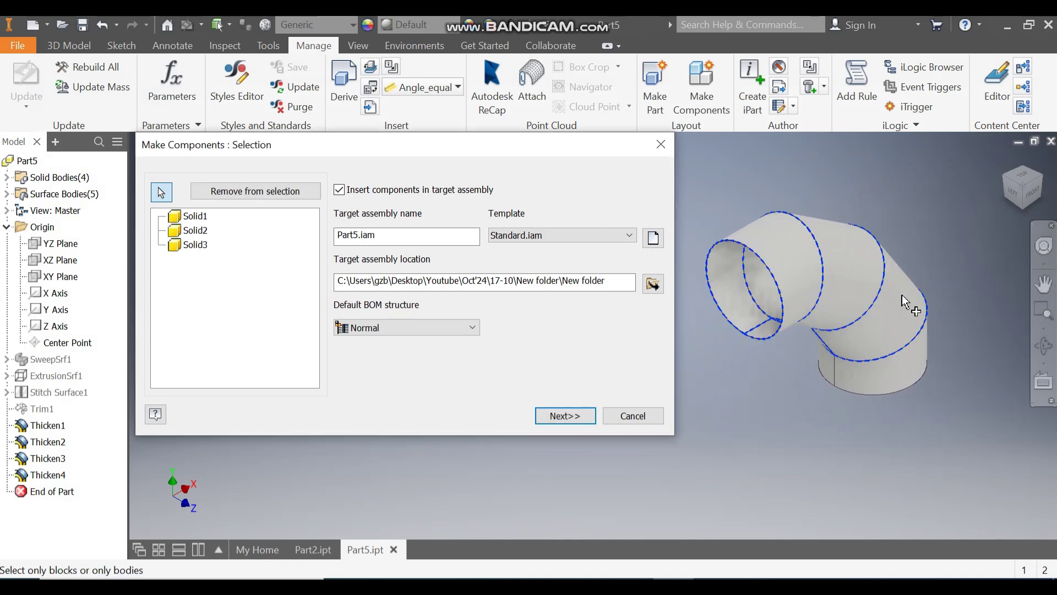
{"action": "left_click", "coordinate": [905, 375]}
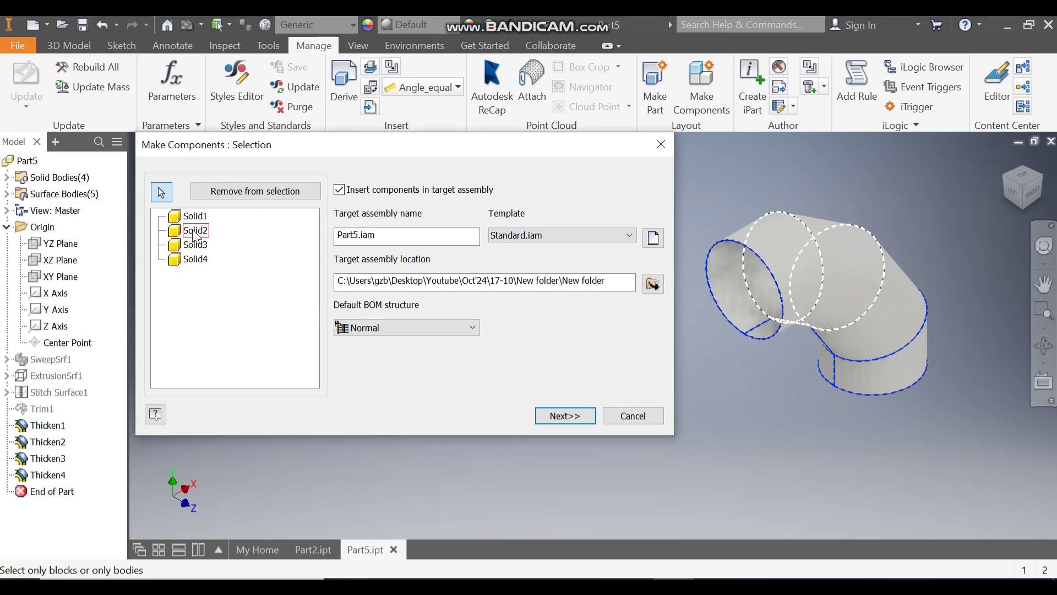
{"action": "left_click", "coordinate": [567, 417]}
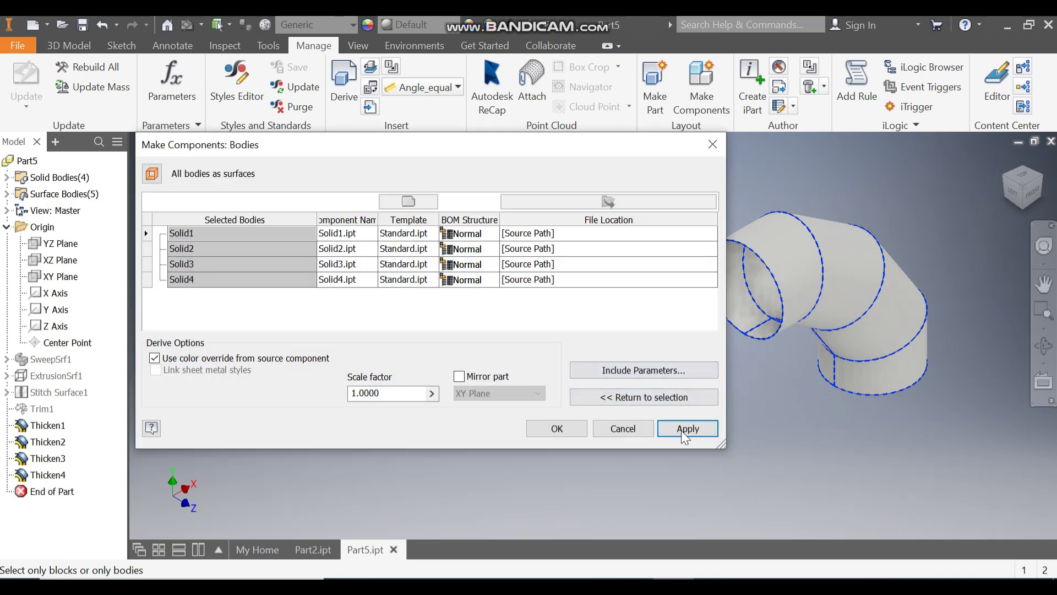
{"action": "left_click", "coordinate": [575, 429]}
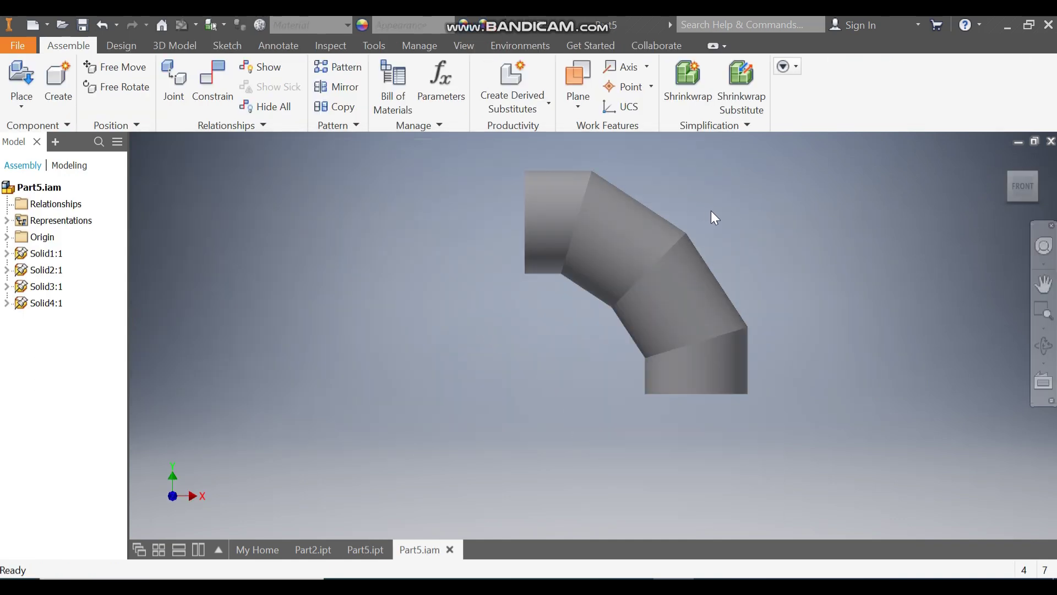
{"action": "left_click", "coordinate": [1006, 160]}
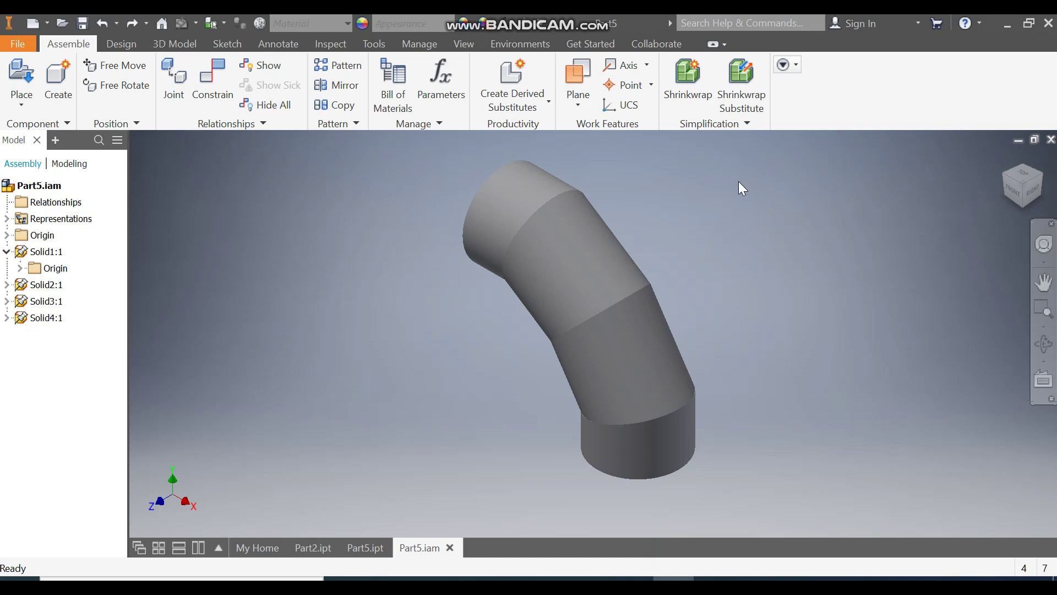
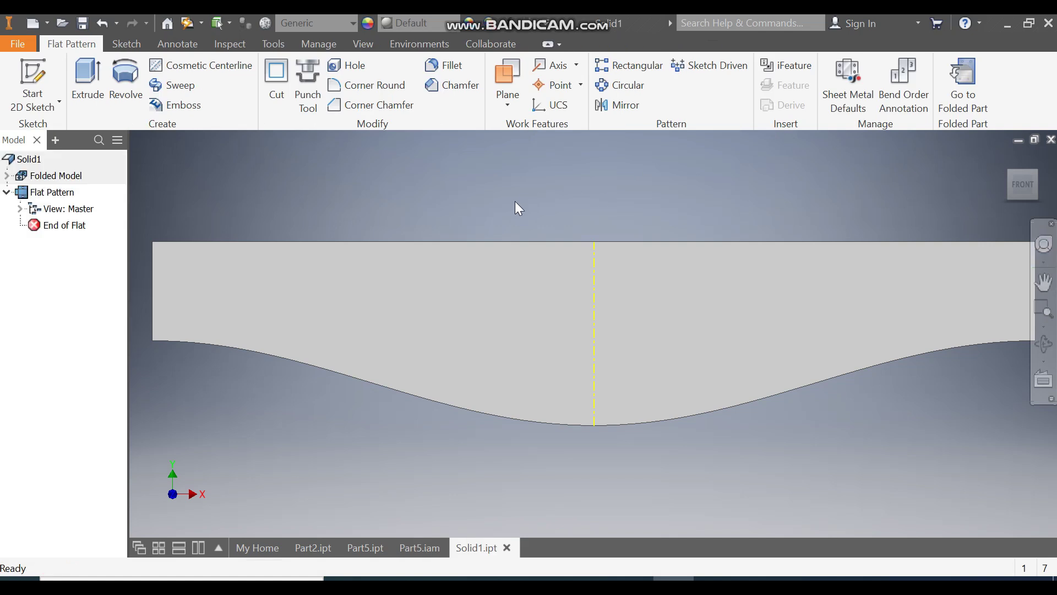
Return from Solid1's flat pattern to the folded part, then close it and save it with its dependents.
{"action": "key", "text": "F2"}
{"action": "left_click_drag", "start_coordinate": [504, 208], "coordinate": [576, 208]}
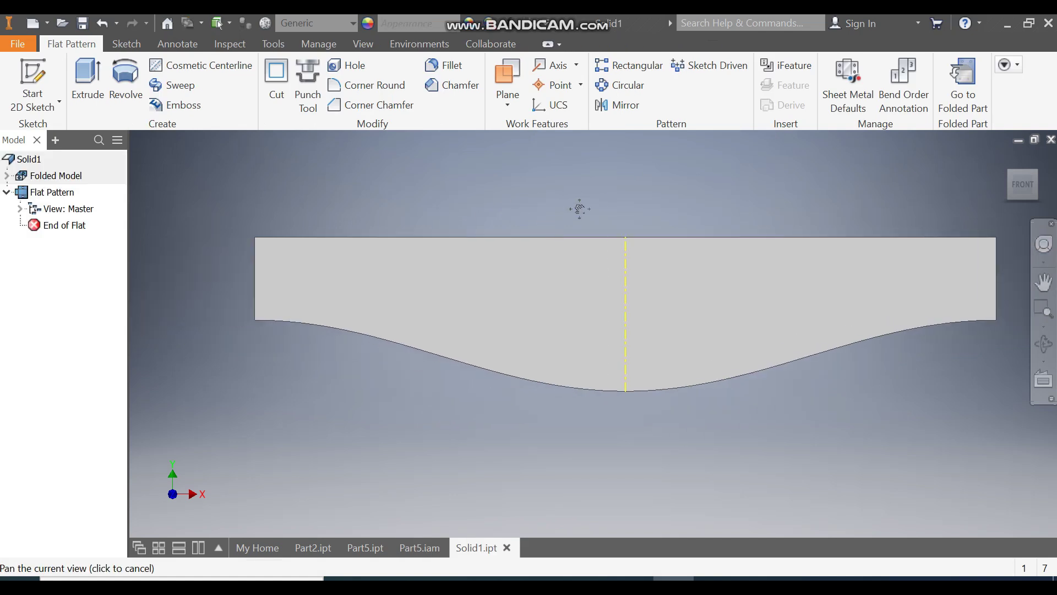
{"action": "left_click", "coordinate": [952, 74]}
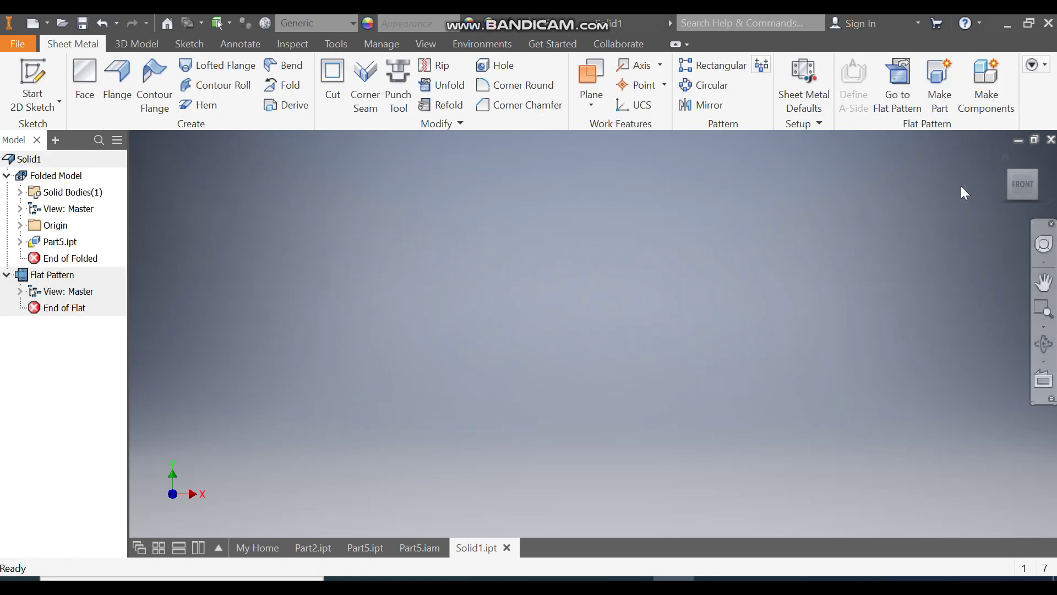
{"action": "left_click", "coordinate": [1006, 159]}
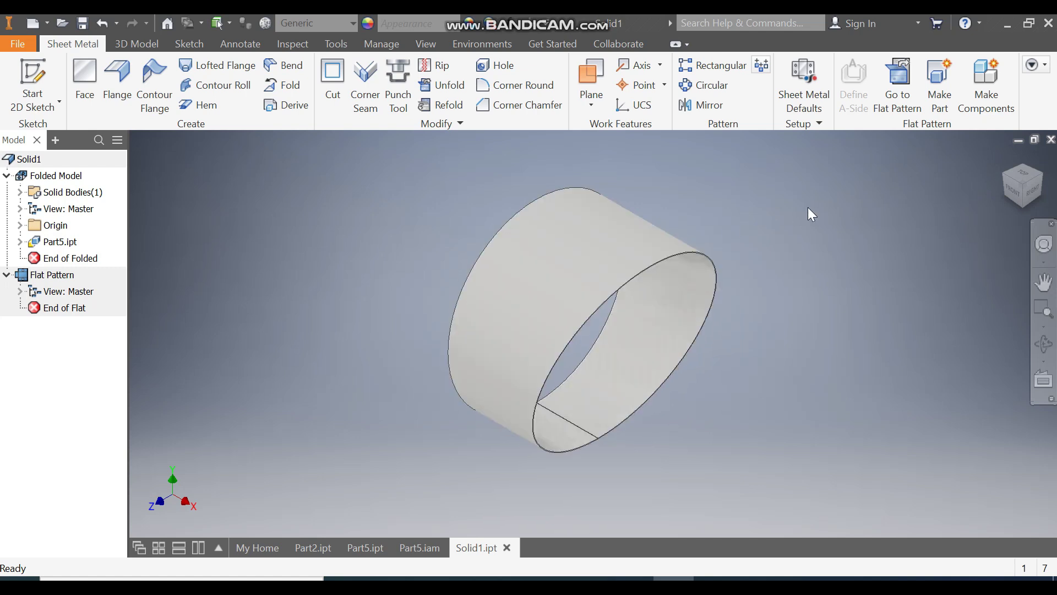
{"action": "left_click", "coordinate": [1051, 139]}
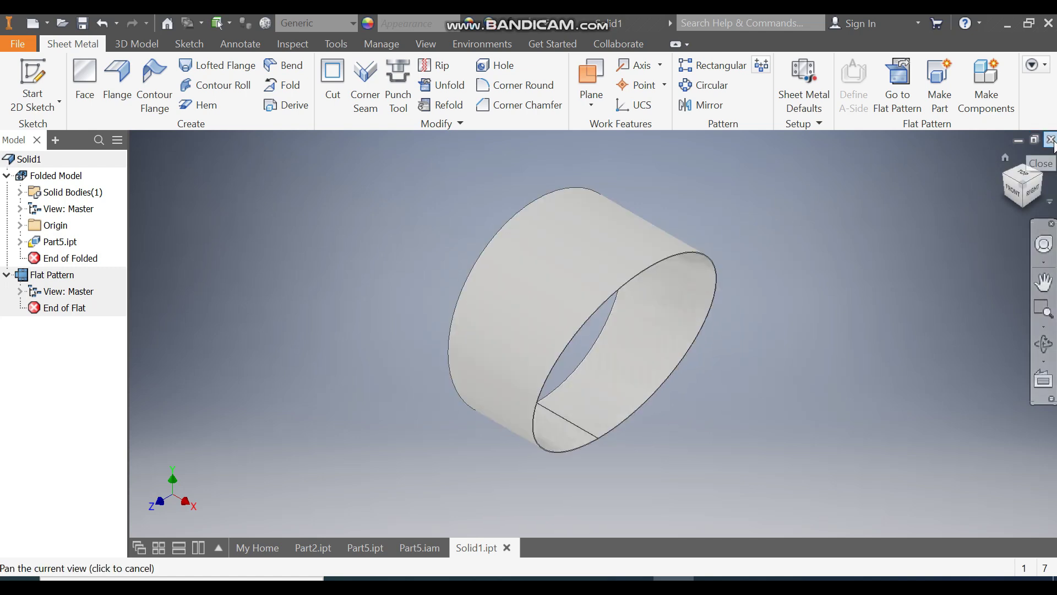
{"action": "left_click", "coordinate": [400, 336]}
{"action": "left_click", "coordinate": [597, 232]}
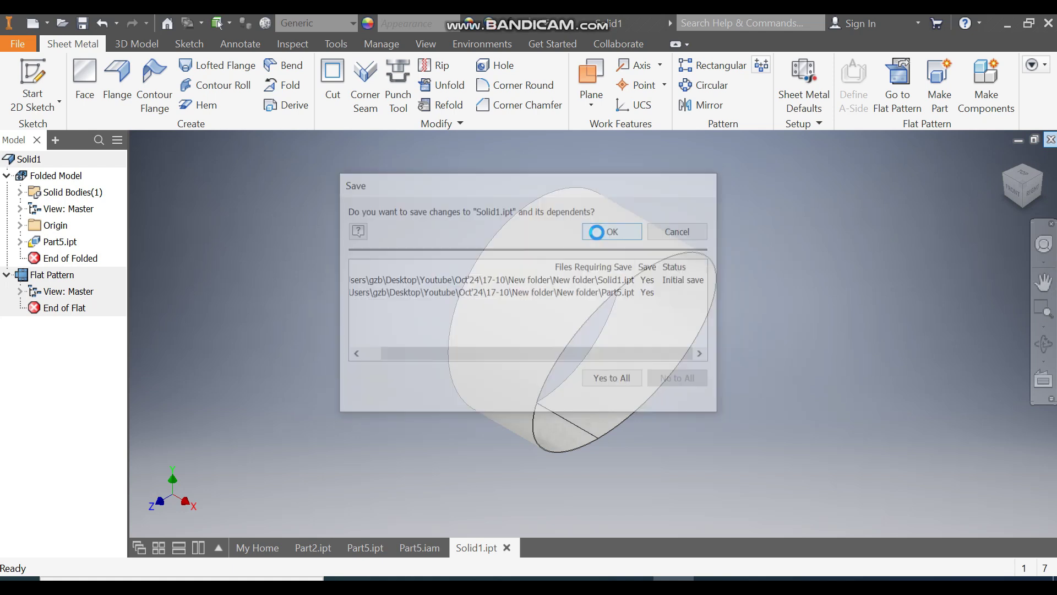
Convert the upper middle elbow segment (Solid2) to sheet metal, with its outer face as base face and a 2 mm thickness overriding the rule.
{"action": "double_click", "coordinate": [600, 256]}
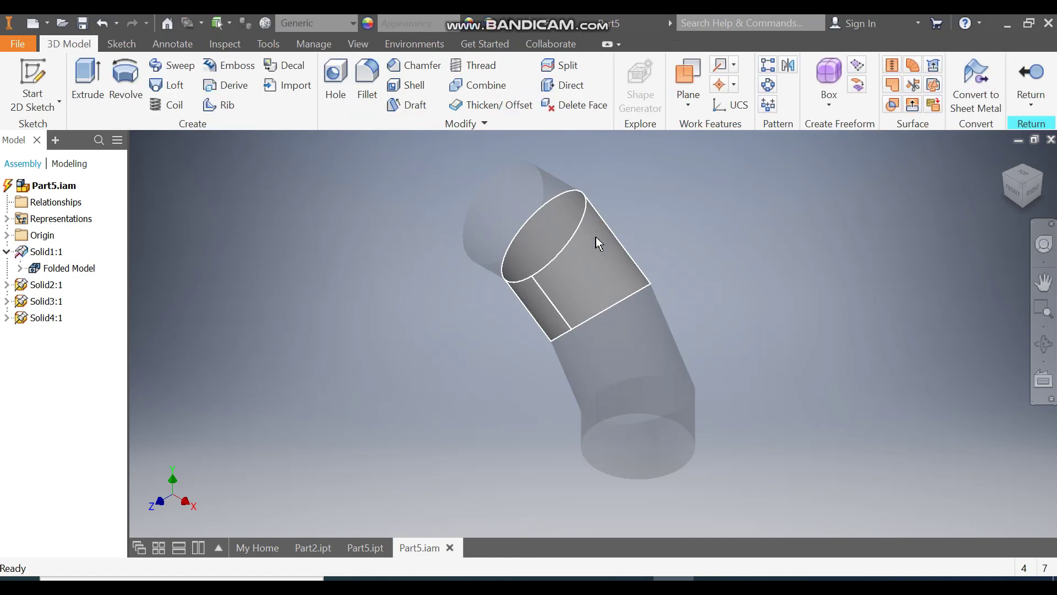
{"action": "left_click", "coordinate": [974, 77]}
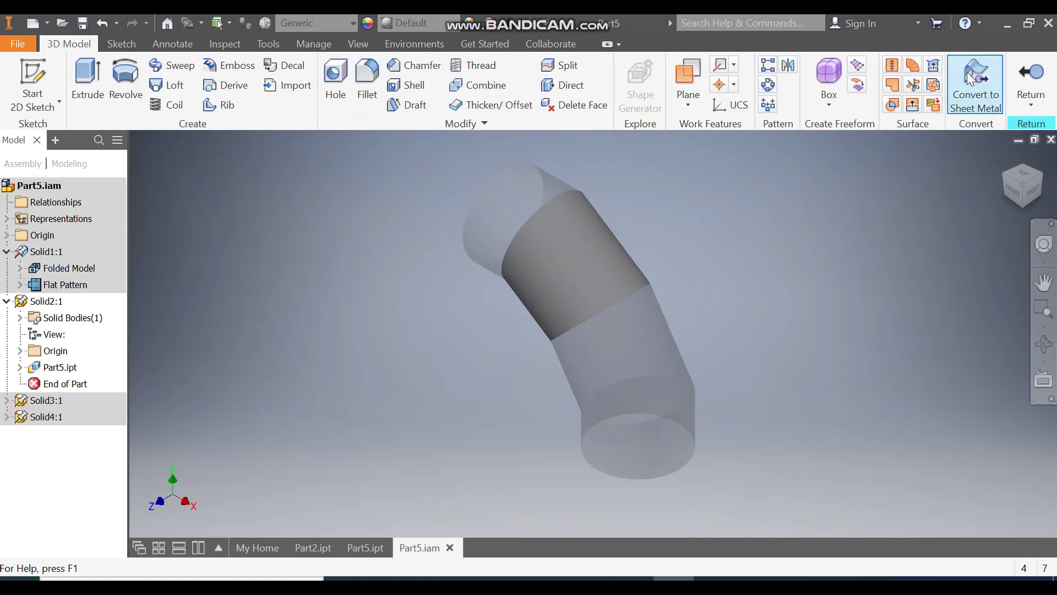
{"action": "left_click", "coordinate": [564, 253]}
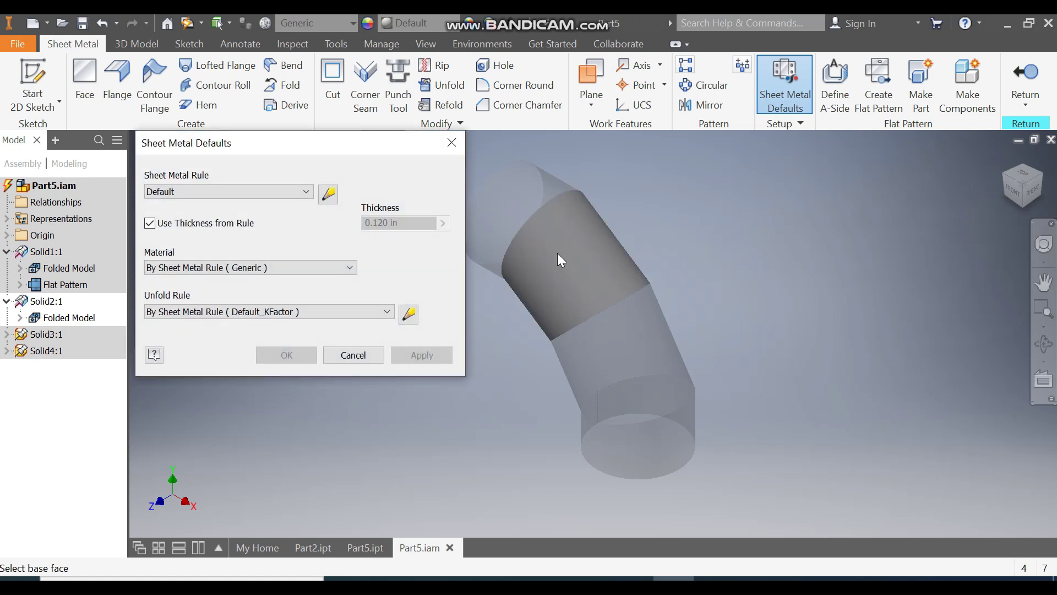
{"action": "left_click", "coordinate": [207, 223]}
{"action": "left_click", "coordinate": [394, 225]}
{"action": "type", "text": "2mm"}
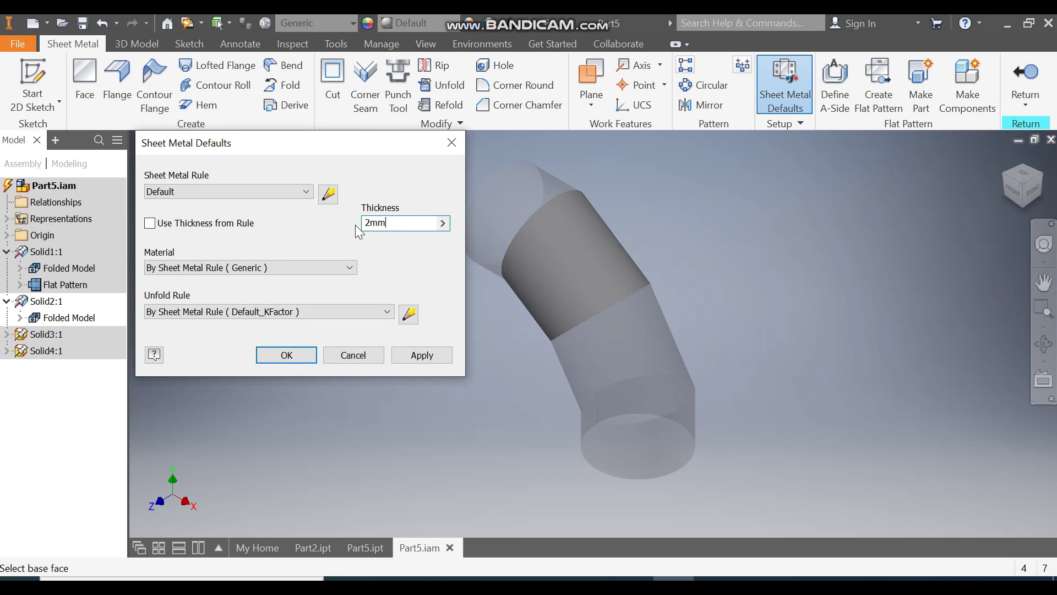
{"action": "left_click", "coordinate": [294, 355]}
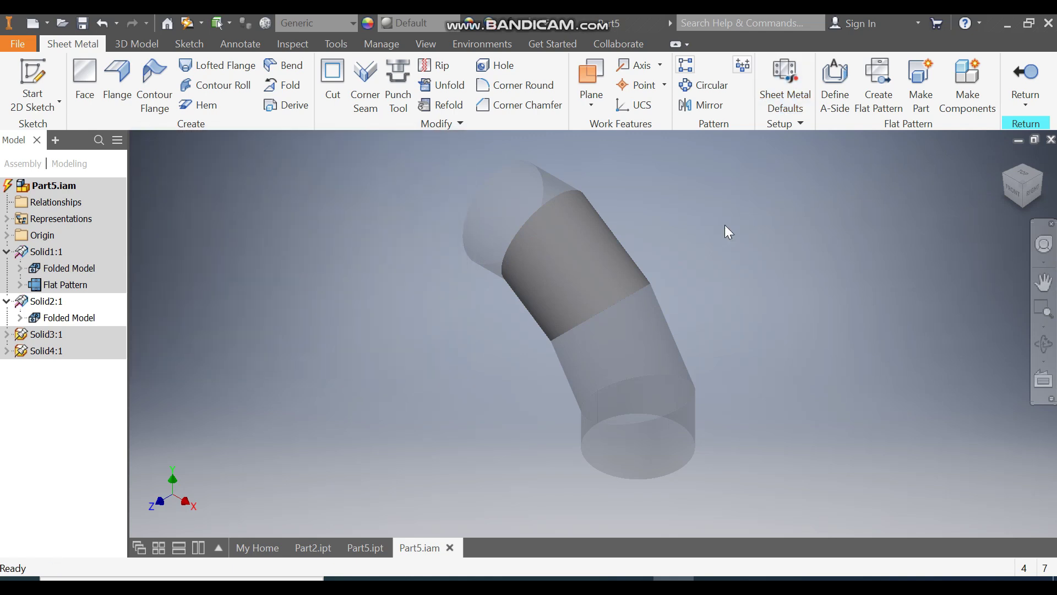
Create the flat pattern of Solid2, return to the folded part, and save and close it.
{"action": "left_click", "coordinate": [881, 84]}
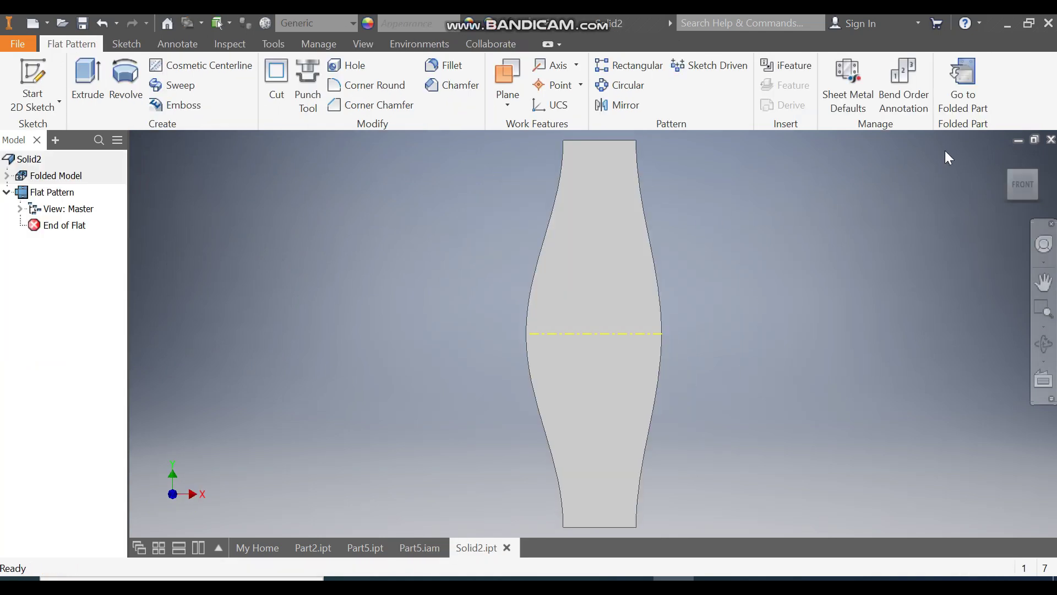
{"action": "left_click", "coordinate": [960, 91]}
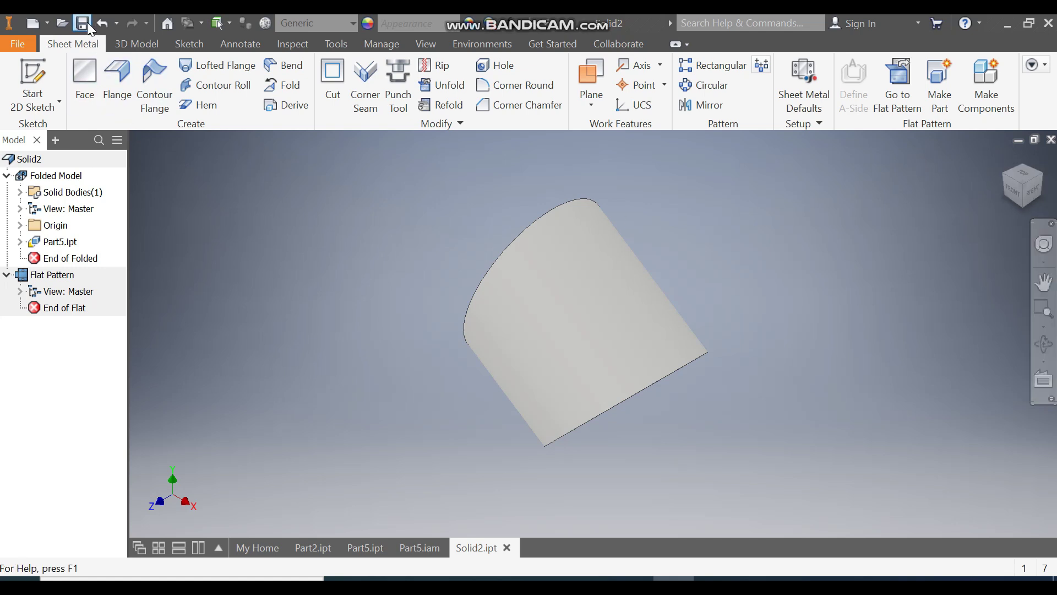
{"action": "left_click", "coordinate": [1051, 140]}
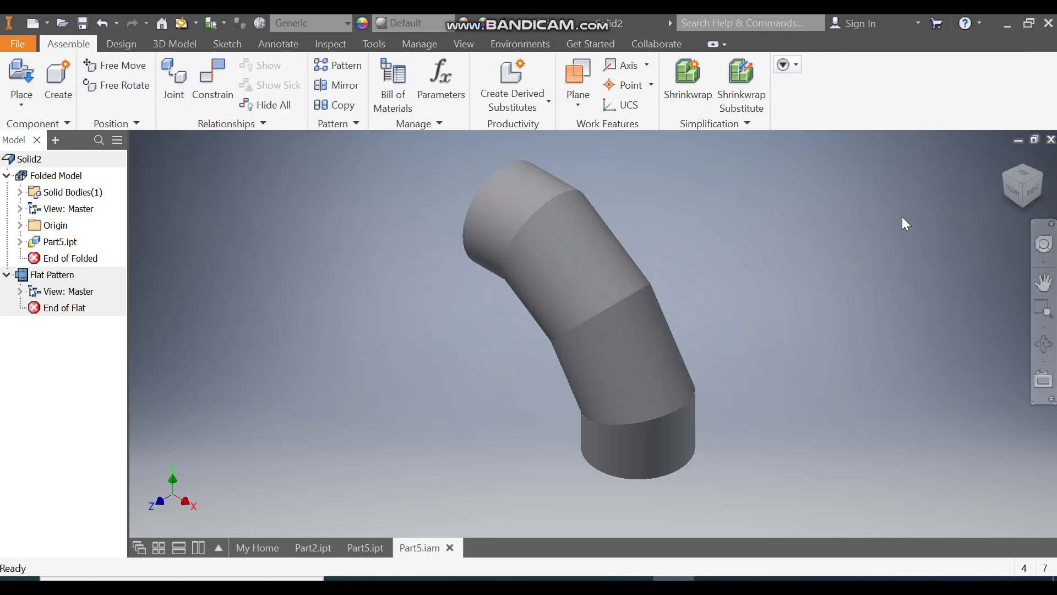
Convert the lower middle elbow segment (Solid3) to sheet metal, with its outer face as base face and a 2 mm thickness.
{"action": "double_click", "coordinate": [641, 348]}
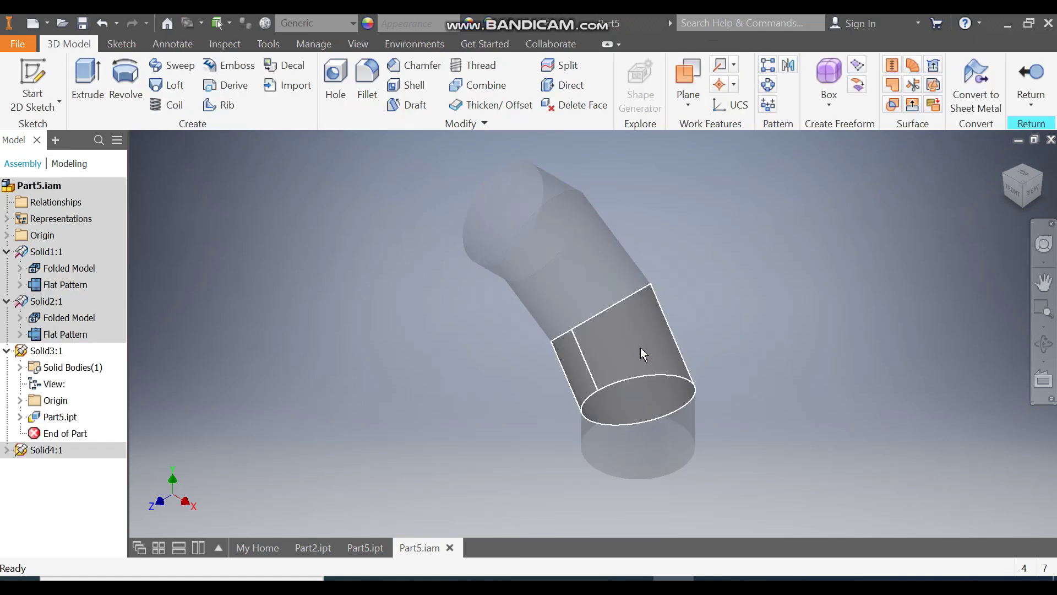
{"action": "left_click", "coordinate": [967, 80]}
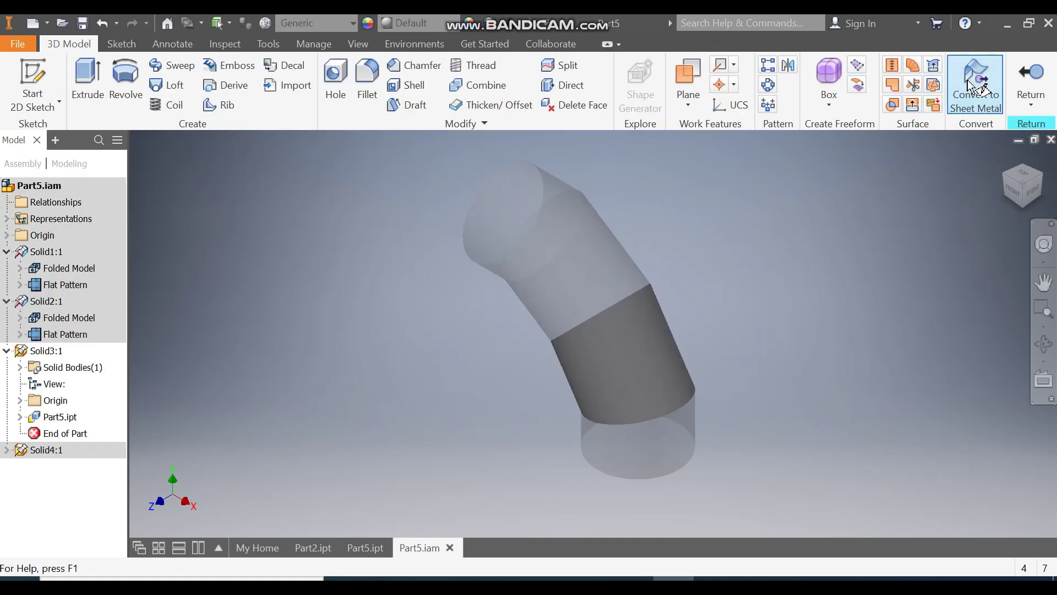
{"action": "left_click", "coordinate": [626, 328]}
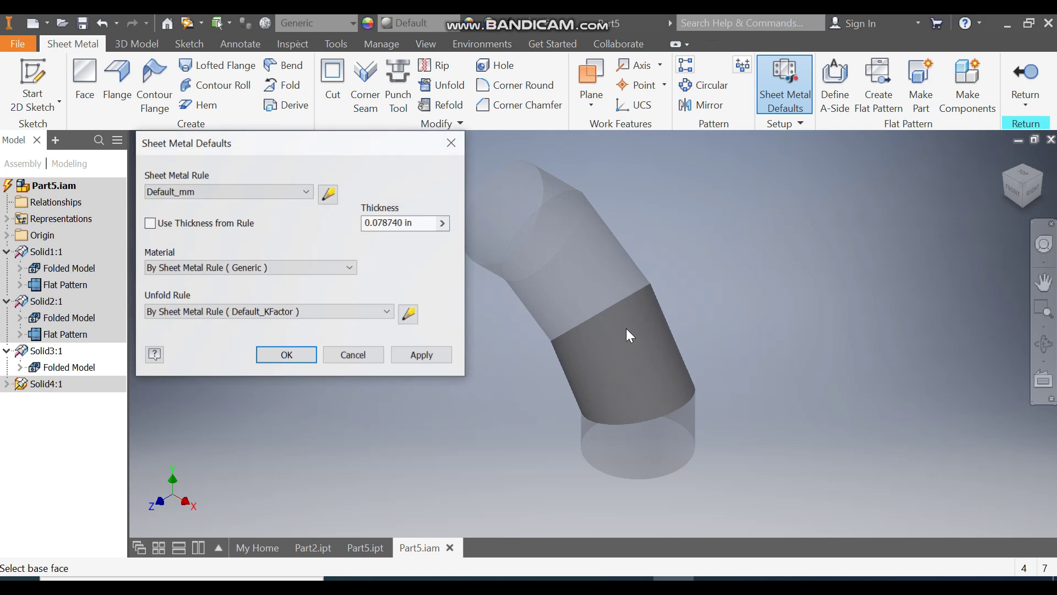
{"action": "left_click", "coordinate": [398, 228]}
{"action": "left_click_drag", "start_coordinate": [399, 228], "coordinate": [355, 229]}
{"action": "type", "text": "2mm"}
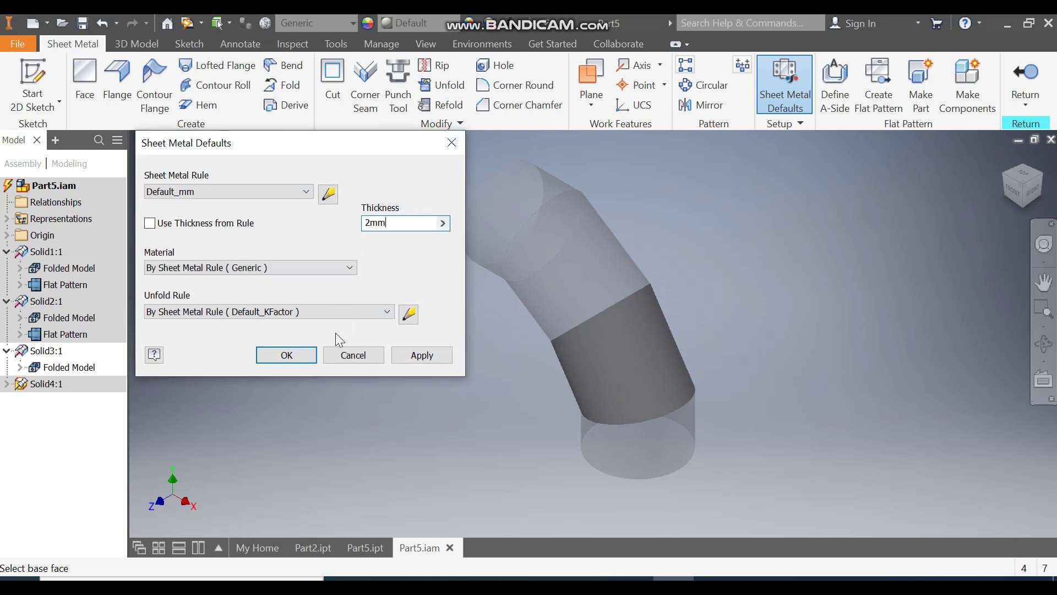
{"action": "left_click", "coordinate": [291, 357]}
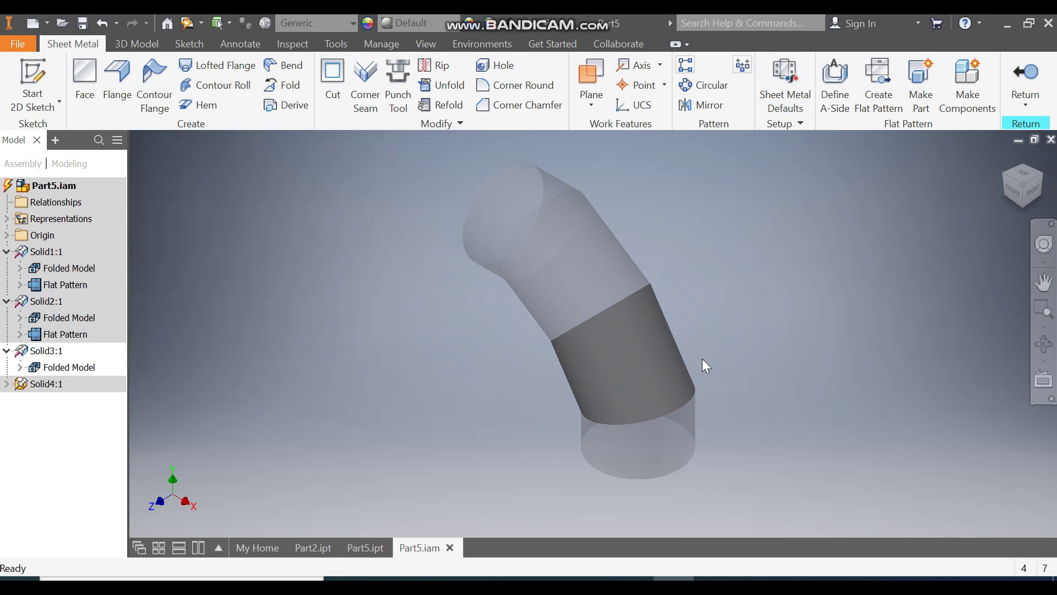
Create the flat pattern of Solid3, return to the folded part, and save and close it.
{"action": "left_click", "coordinate": [891, 81]}
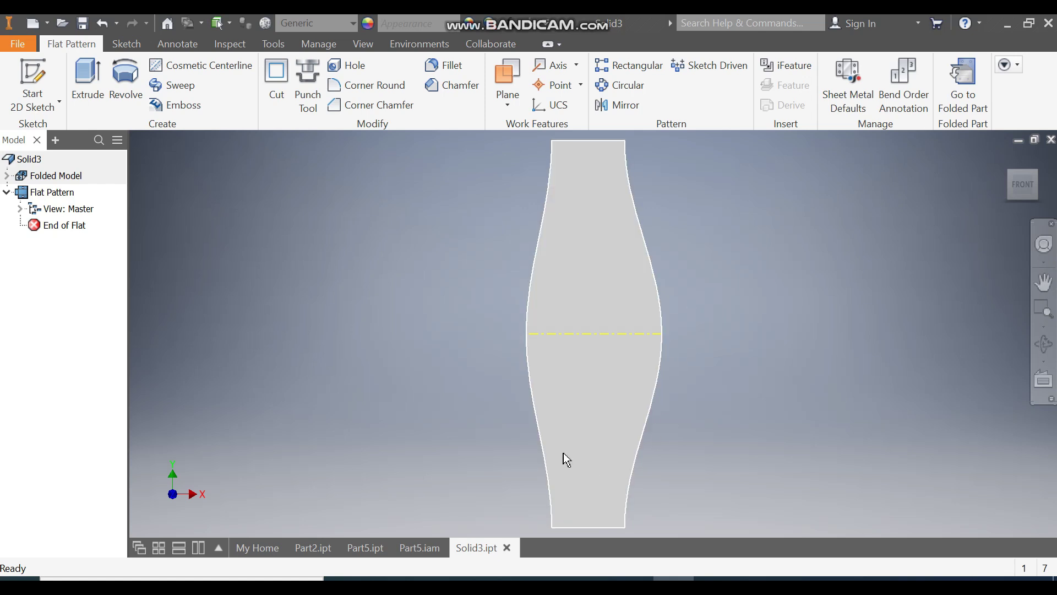
{"action": "left_click", "coordinate": [963, 76]}
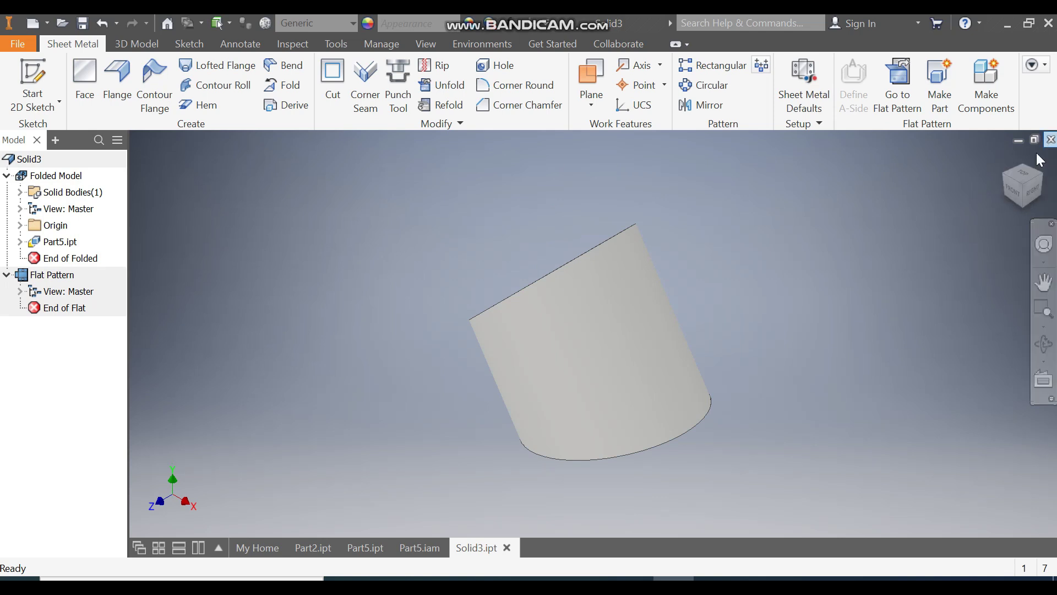
{"action": "left_click", "coordinate": [1051, 140]}
{"action": "left_click", "coordinate": [405, 338]}
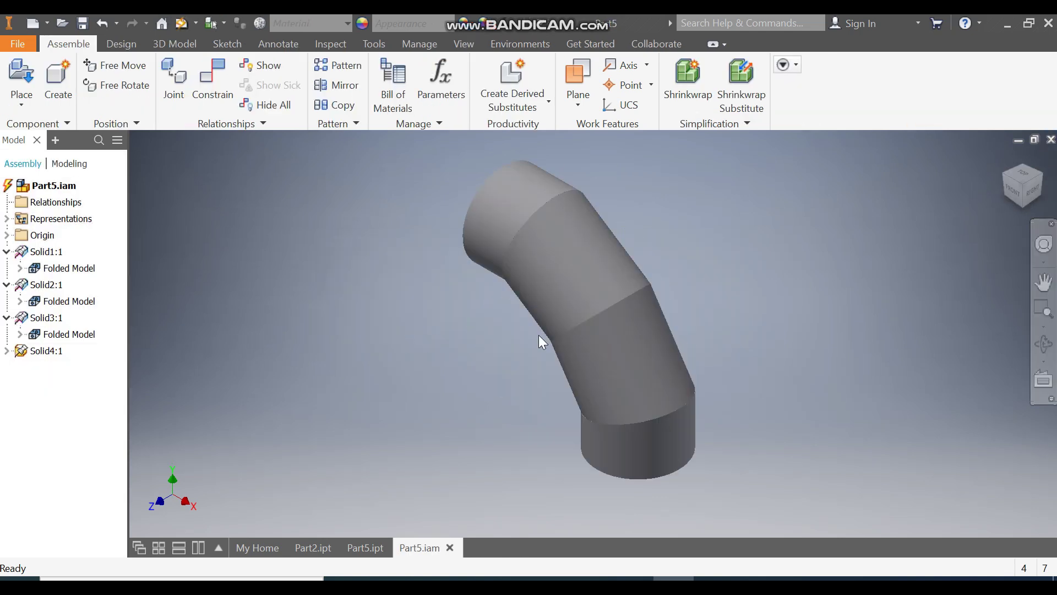
Convert the lowest elbow segment (Solid4) to sheet metal, with its outer face as base face and a 2 mm thickness.
{"action": "double_click", "coordinate": [659, 452]}
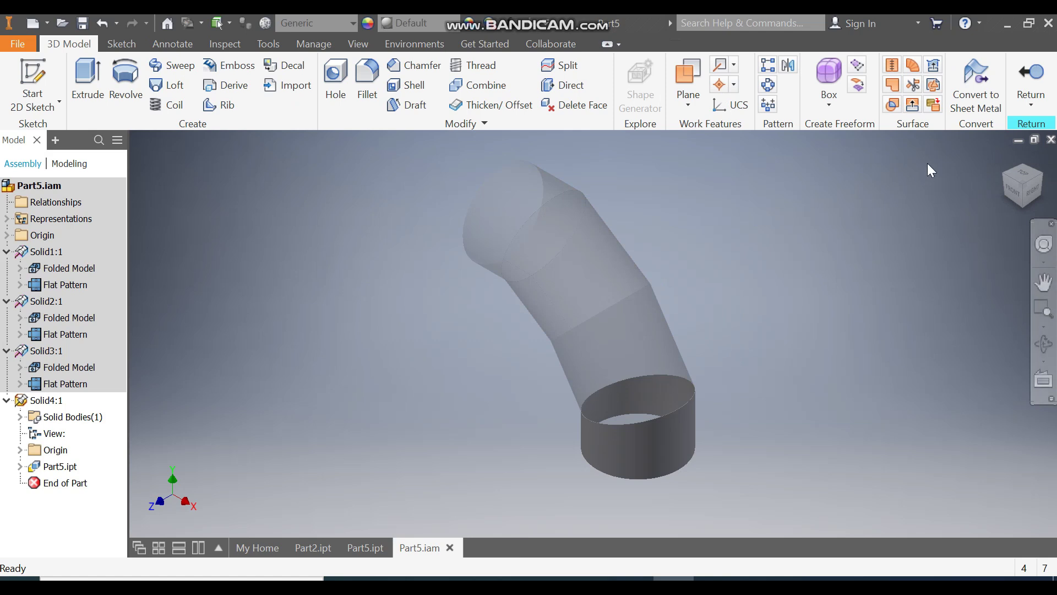
{"action": "left_click", "coordinate": [969, 81]}
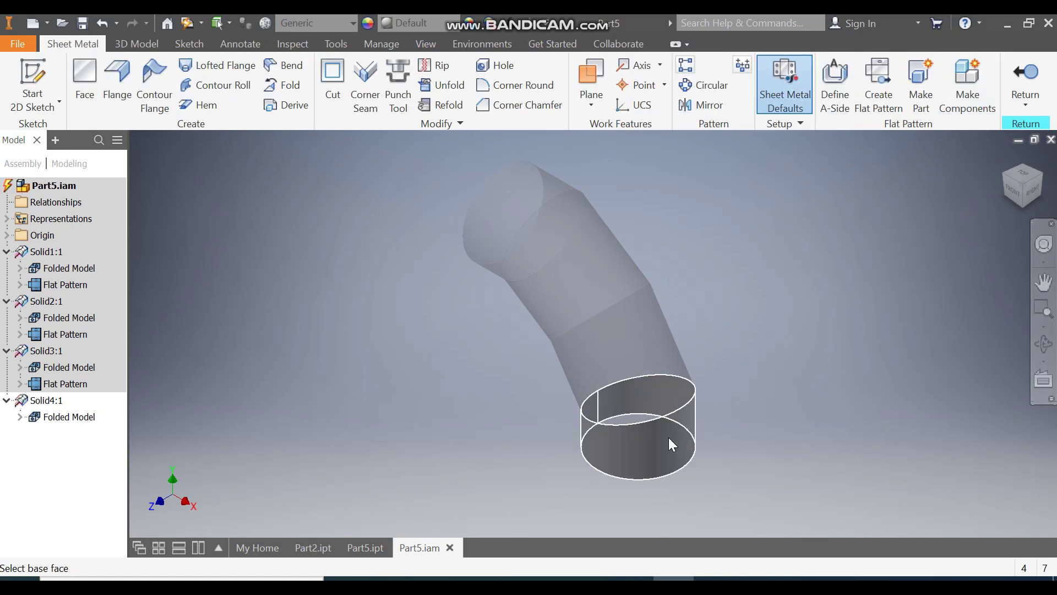
{"action": "left_click", "coordinate": [668, 439]}
{"action": "left_click_drag", "start_coordinate": [421, 223], "coordinate": [355, 227]}
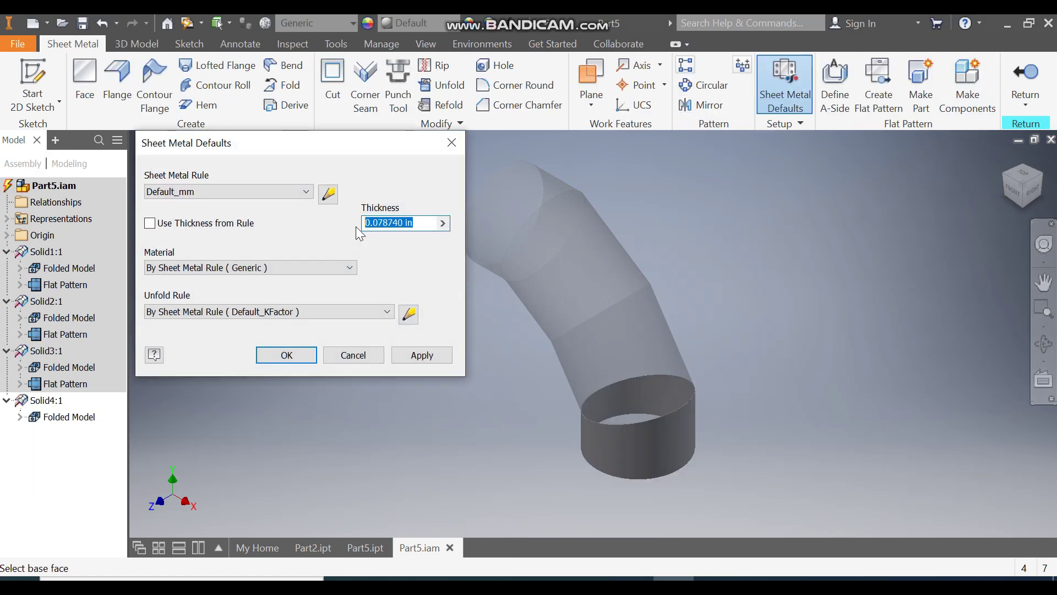
{"action": "type", "text": "2mm"}
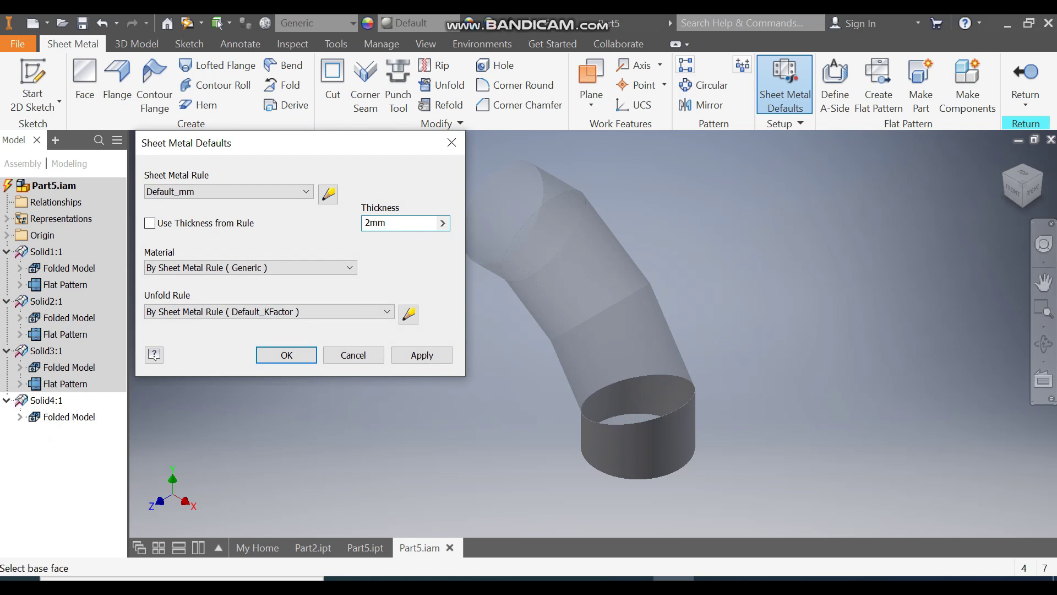
{"action": "left_click", "coordinate": [285, 355]}
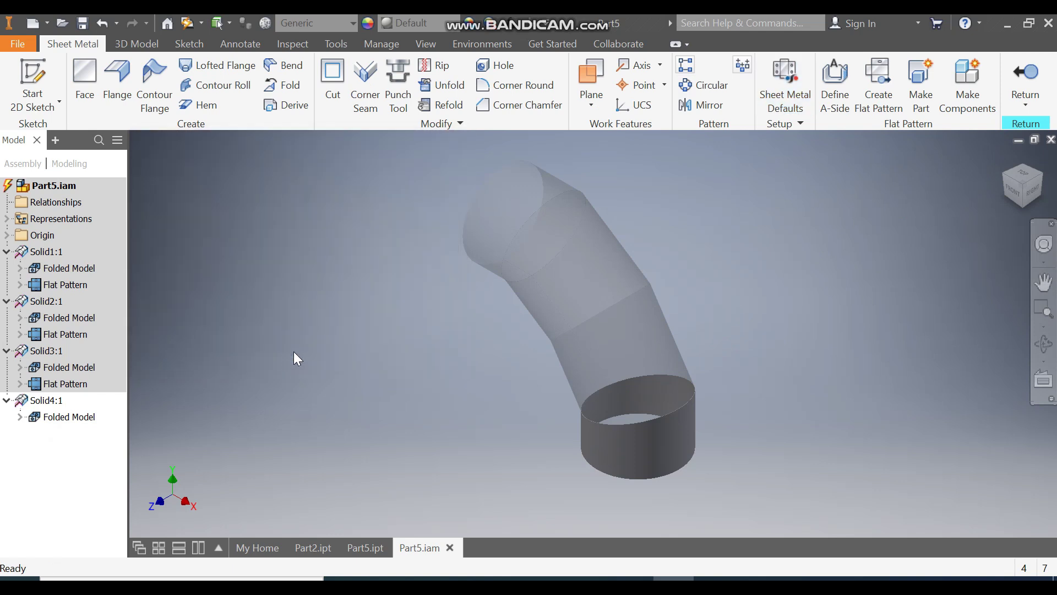
Create the flat pattern of Solid4, return to the folded part, and save and close it.
{"action": "left_click", "coordinate": [874, 87]}
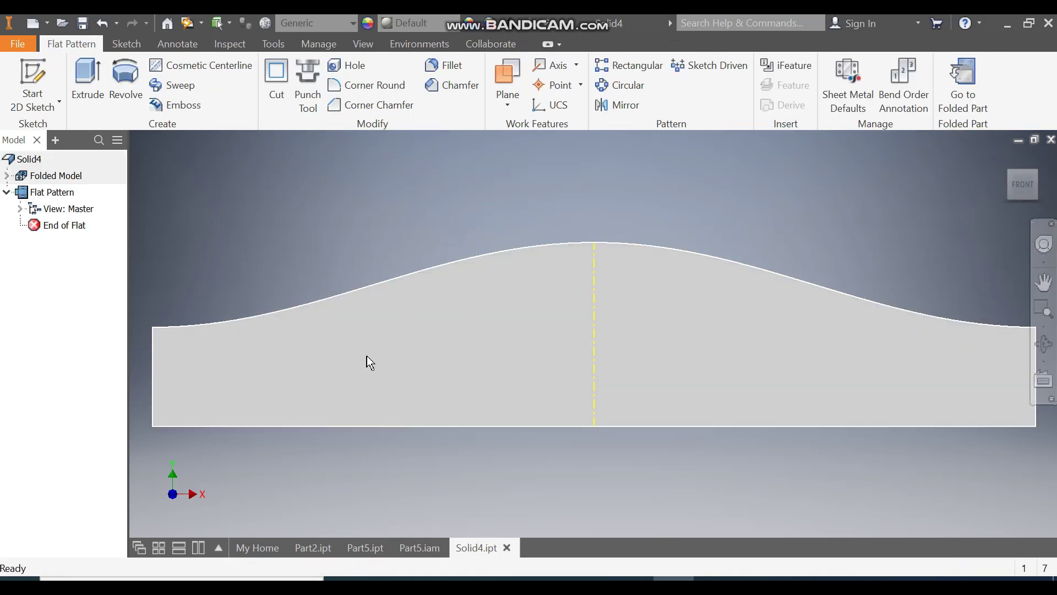
{"action": "left_click", "coordinate": [963, 83]}
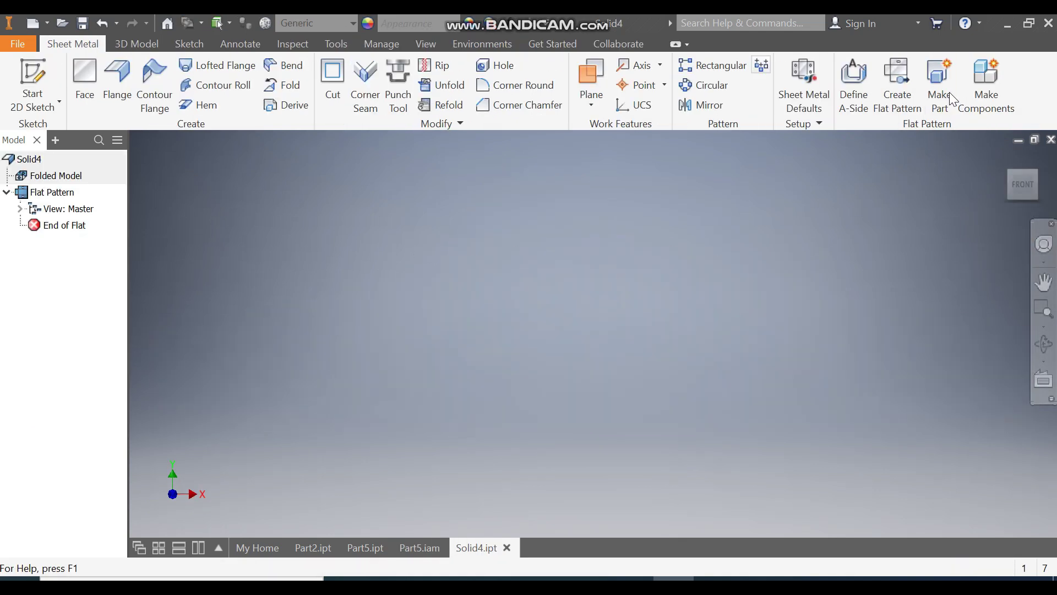
{"action": "left_click", "coordinate": [1008, 161]}
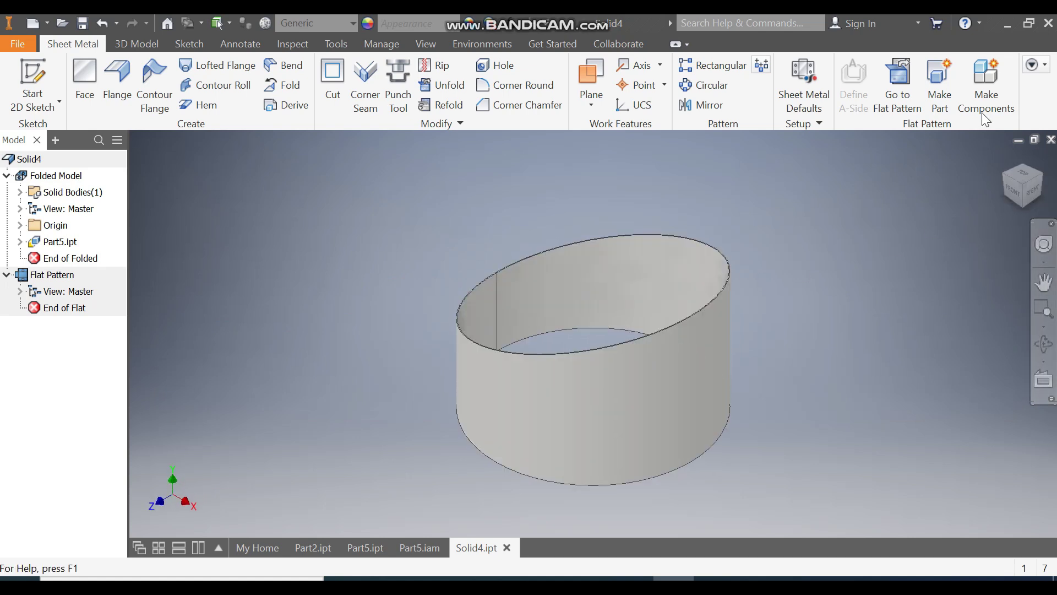
{"action": "left_click", "coordinate": [1051, 140]}
{"action": "left_click", "coordinate": [400, 338]}
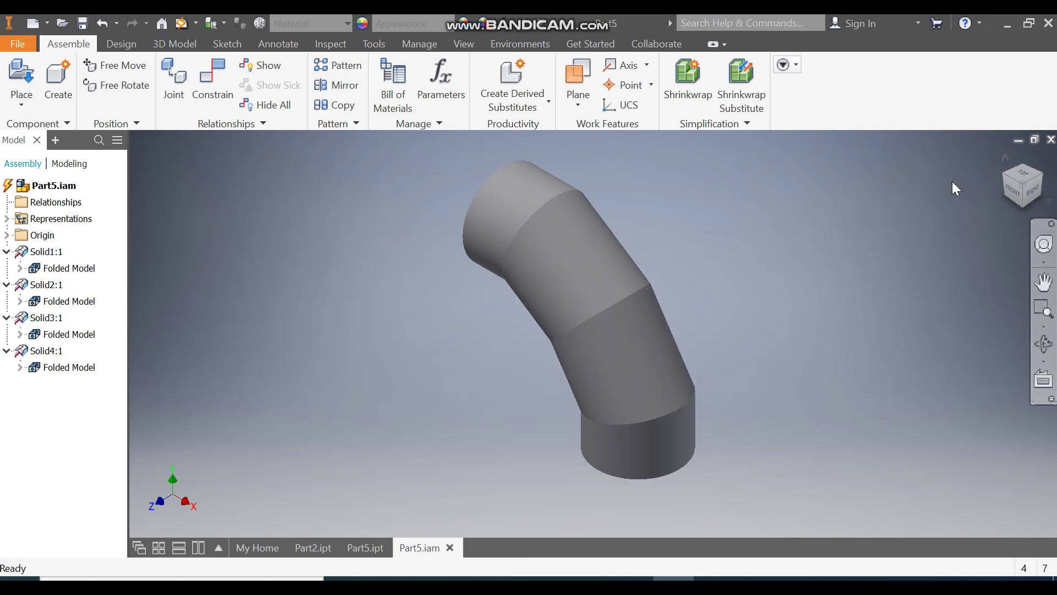
{"action": "left_click", "coordinate": [423, 25]}
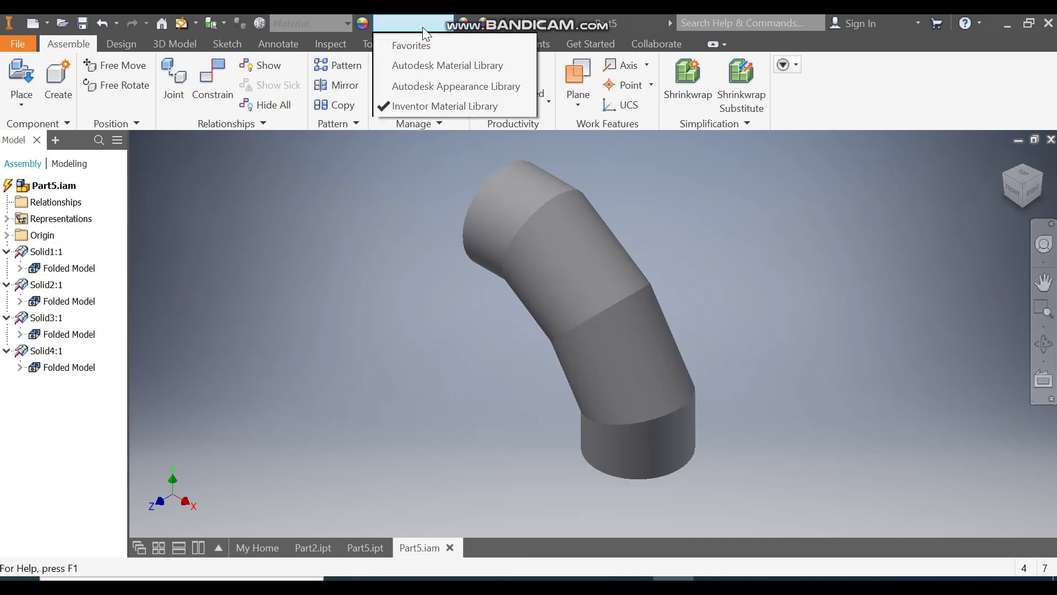
{"action": "left_click", "coordinate": [431, 87]}
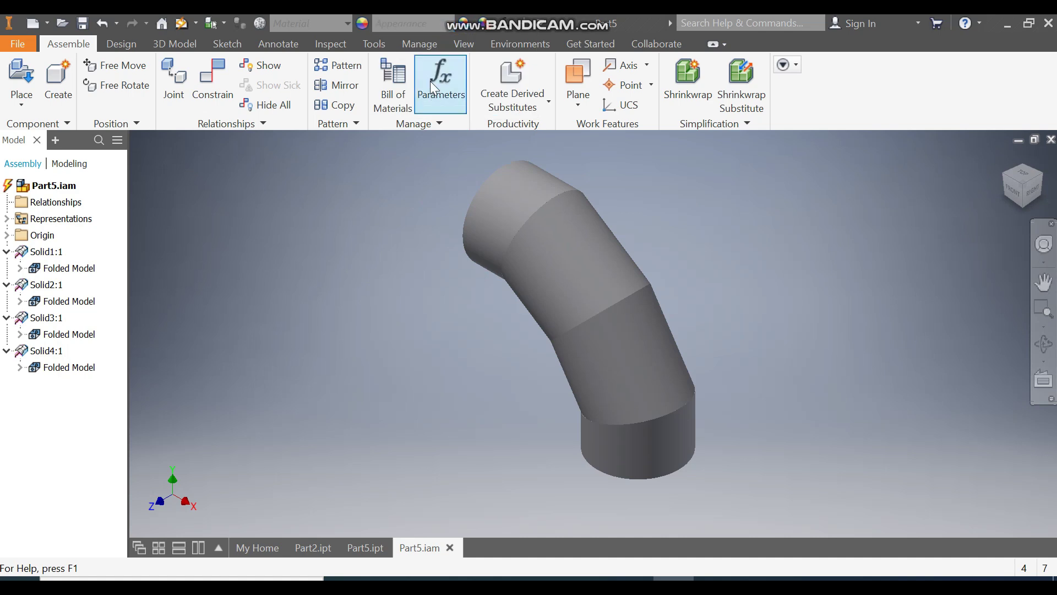
{"action": "left_click", "coordinate": [409, 21]}
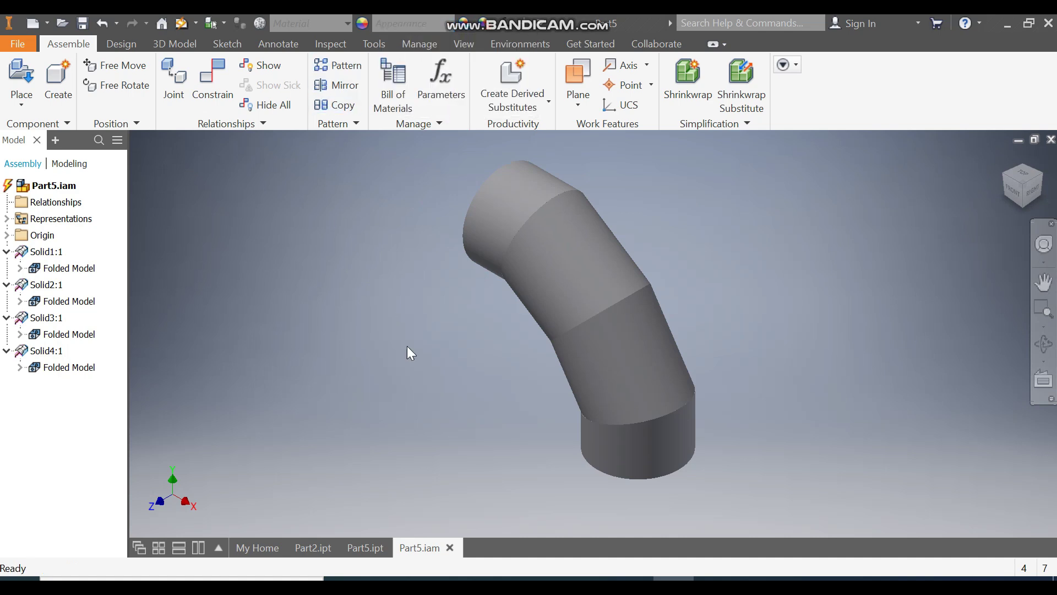
Apply the Blue - Wall Paint - Glossy appearance to the elbow in Part5.ipt and show the part in the home view.
{"action": "left_click", "coordinate": [359, 555]}
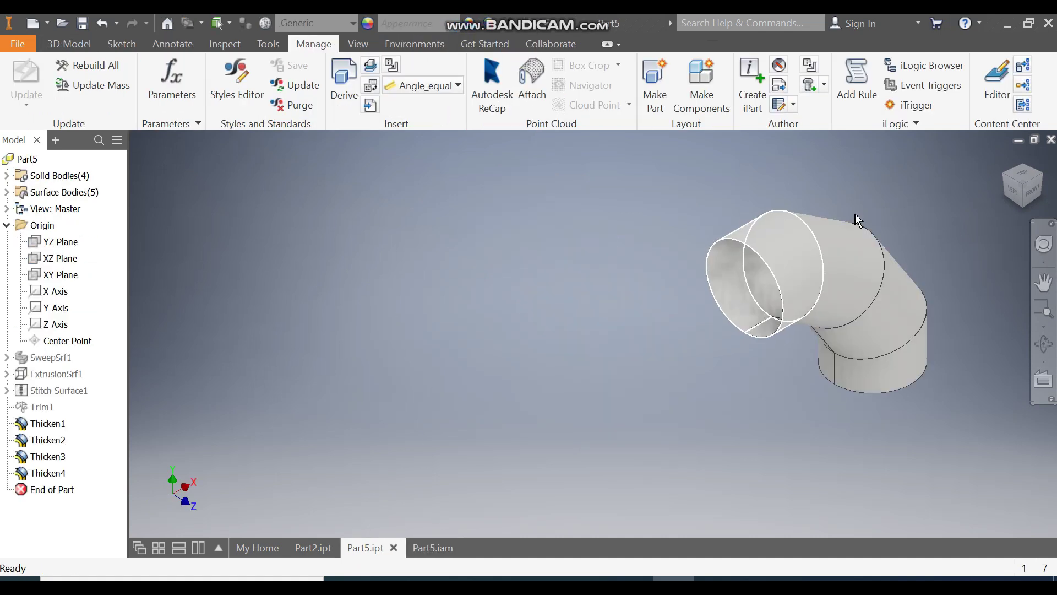
{"action": "middle_click_drag", "start_coordinate": [944, 246], "coordinate": [815, 238]}
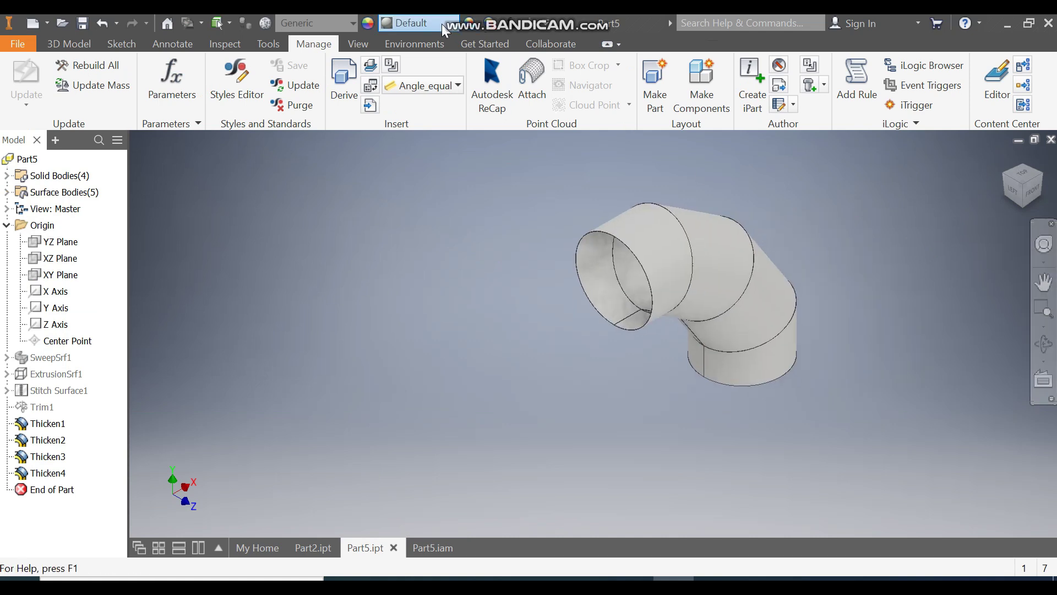
{"action": "left_click", "coordinate": [410, 22]}
{"action": "scroll", "coordinate": [447, 325], "scroll_direction": "up", "scroll_amount": 9}
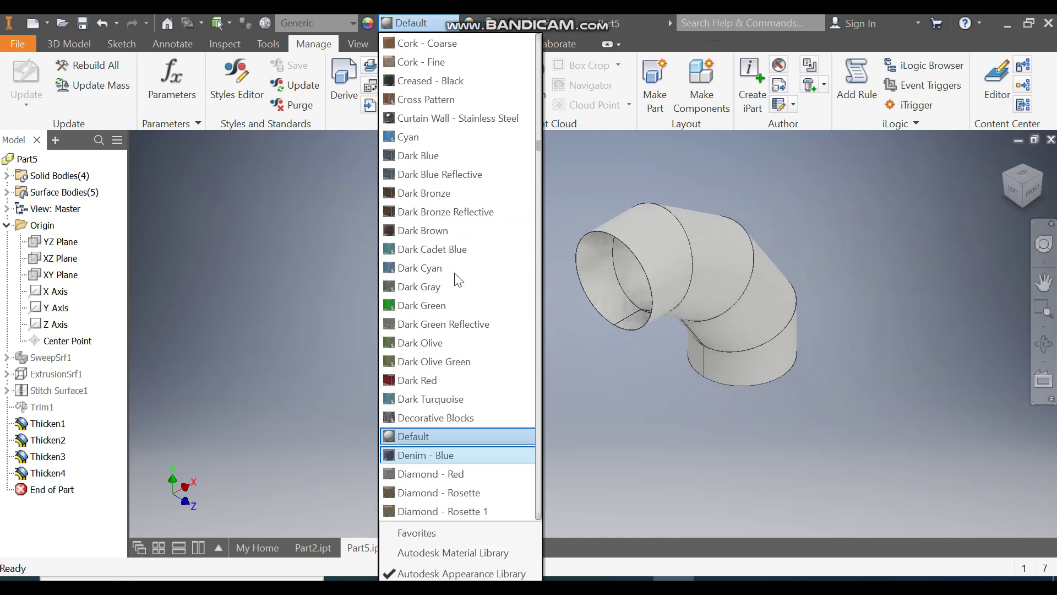
{"action": "scroll", "coordinate": [447, 325], "scroll_direction": "up", "scroll_amount": 13}
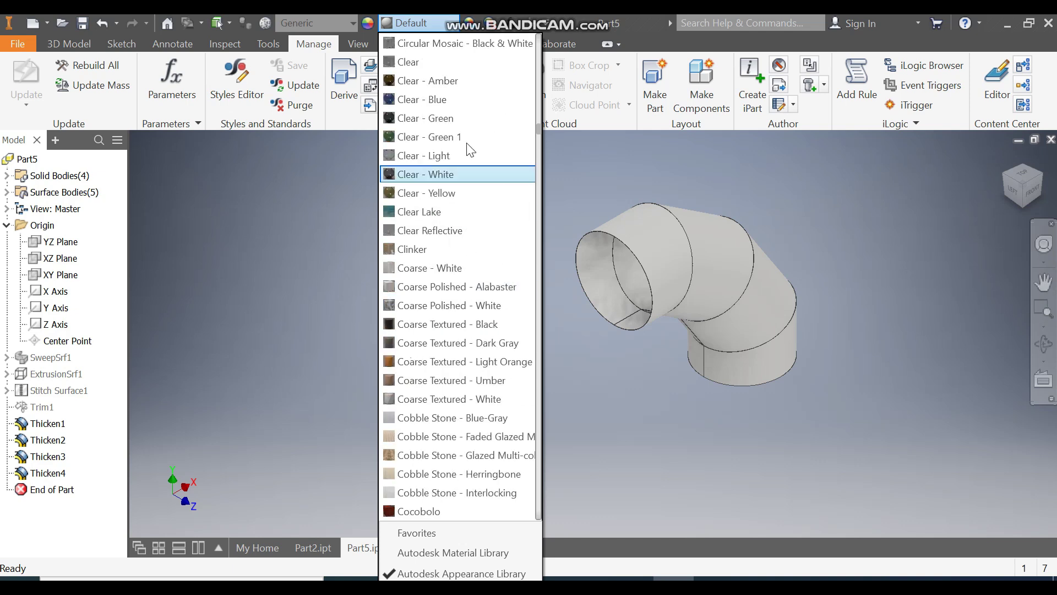
{"action": "scroll", "coordinate": [455, 219], "scroll_direction": "up", "scroll_amount": 15}
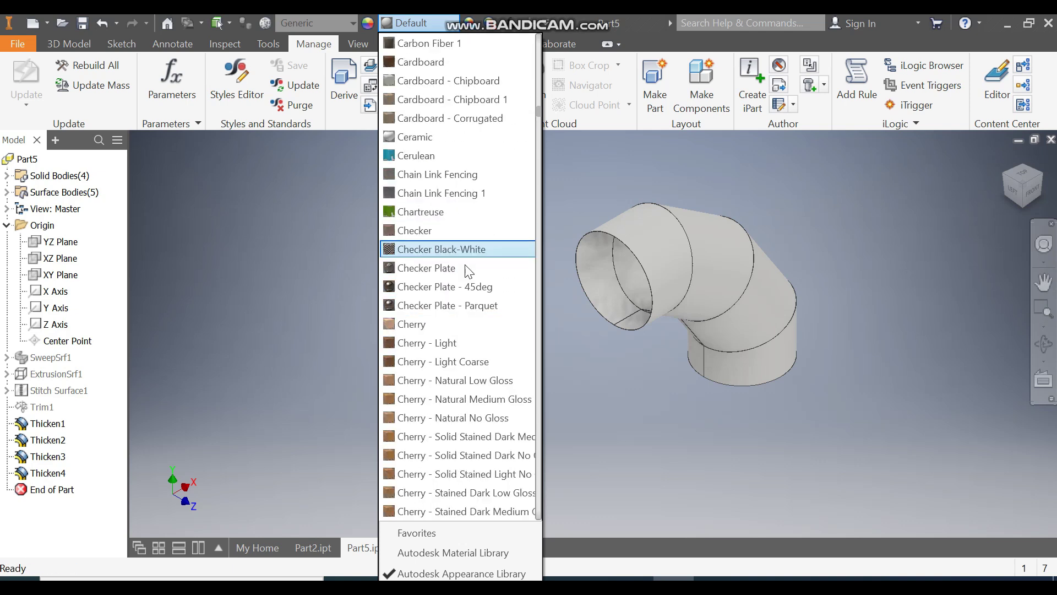
{"action": "scroll", "coordinate": [464, 259], "scroll_direction": "up", "scroll_amount": 9}
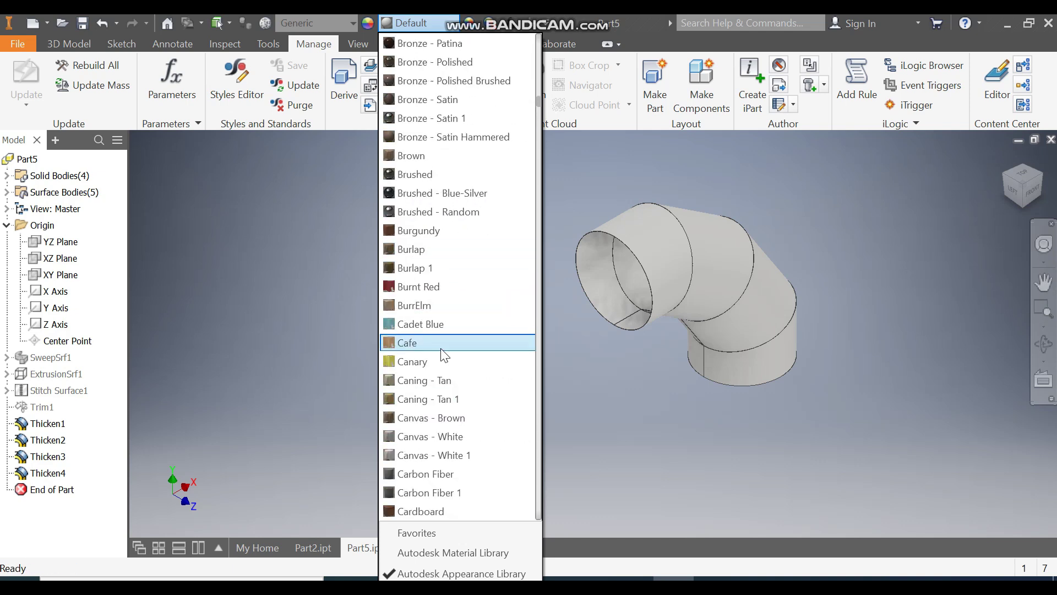
{"action": "scroll", "coordinate": [444, 342], "scroll_direction": "up", "scroll_amount": 4}
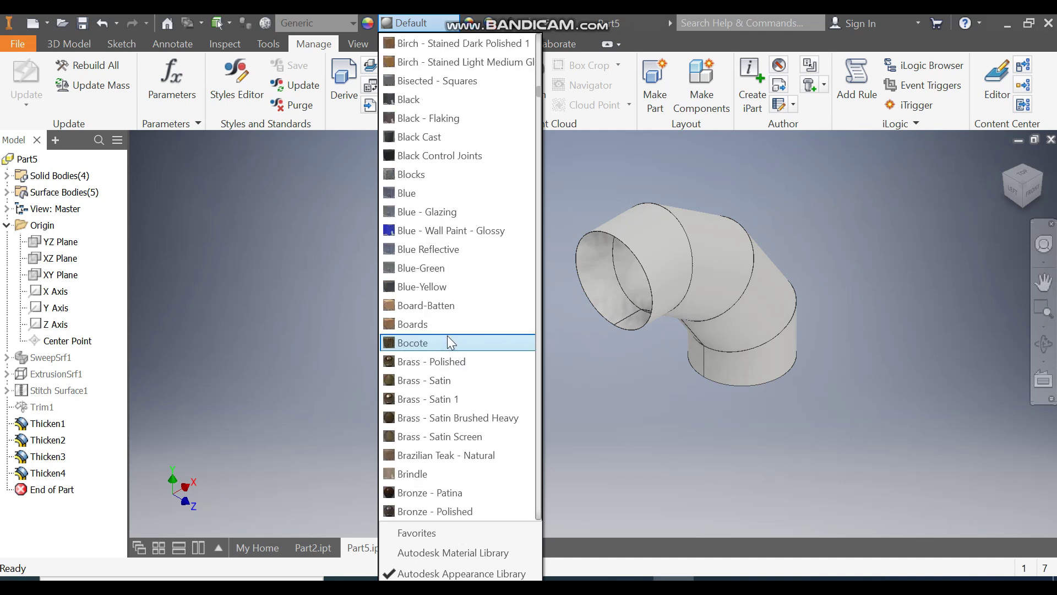
{"action": "left_click", "coordinate": [441, 231]}
{"action": "key", "text": "F2"}
{"action": "scroll", "coordinate": [805, 350], "scroll_direction": "up", "scroll_amount": 2}
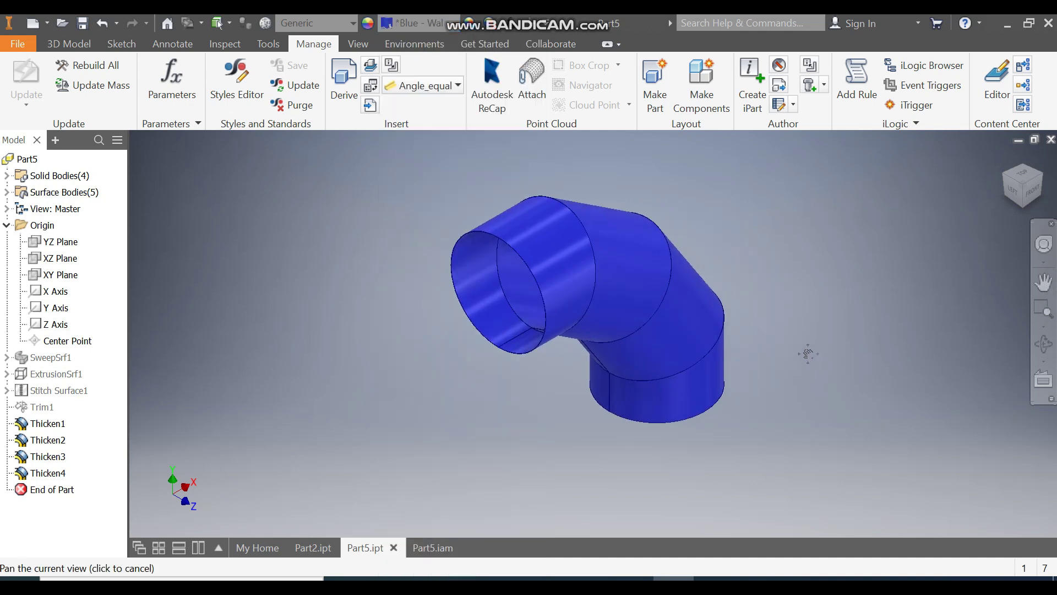
{"action": "scroll", "coordinate": [795, 370], "scroll_direction": "up", "scroll_amount": 1}
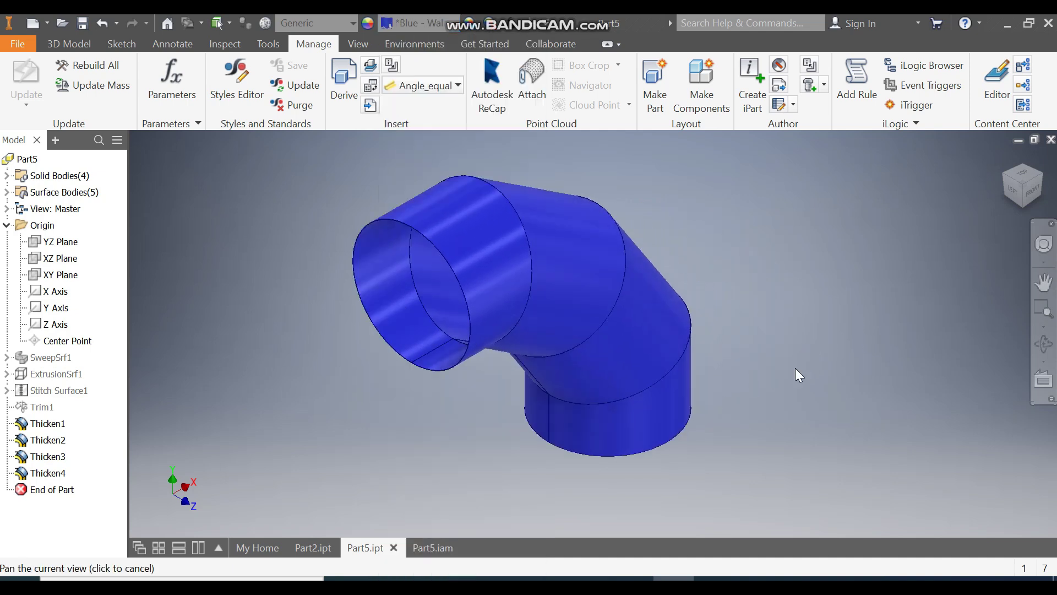
{"action": "left_click", "coordinate": [79, 42]}
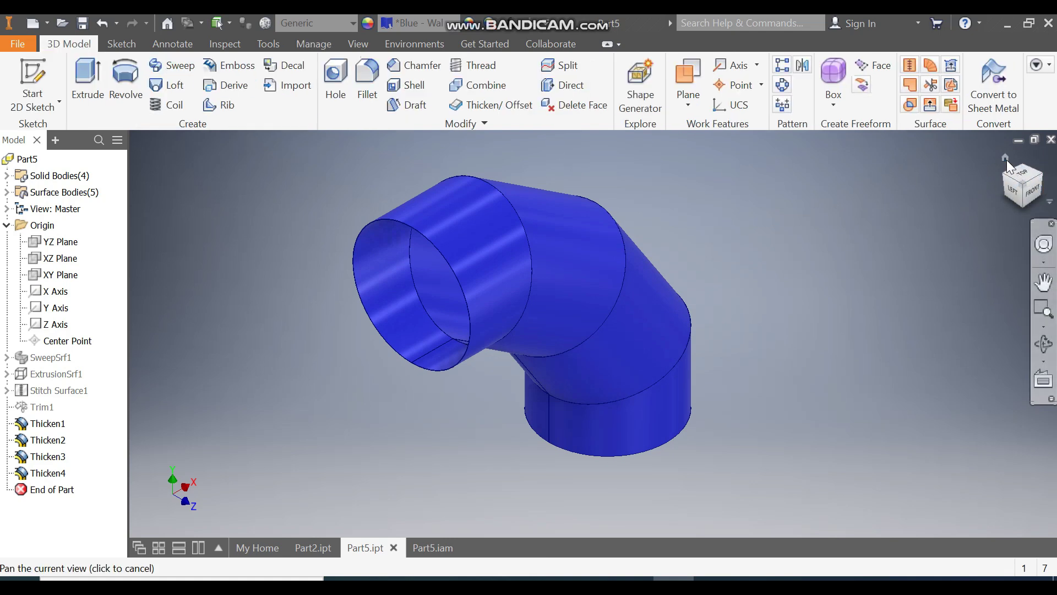
{"action": "key", "text": "F6"}
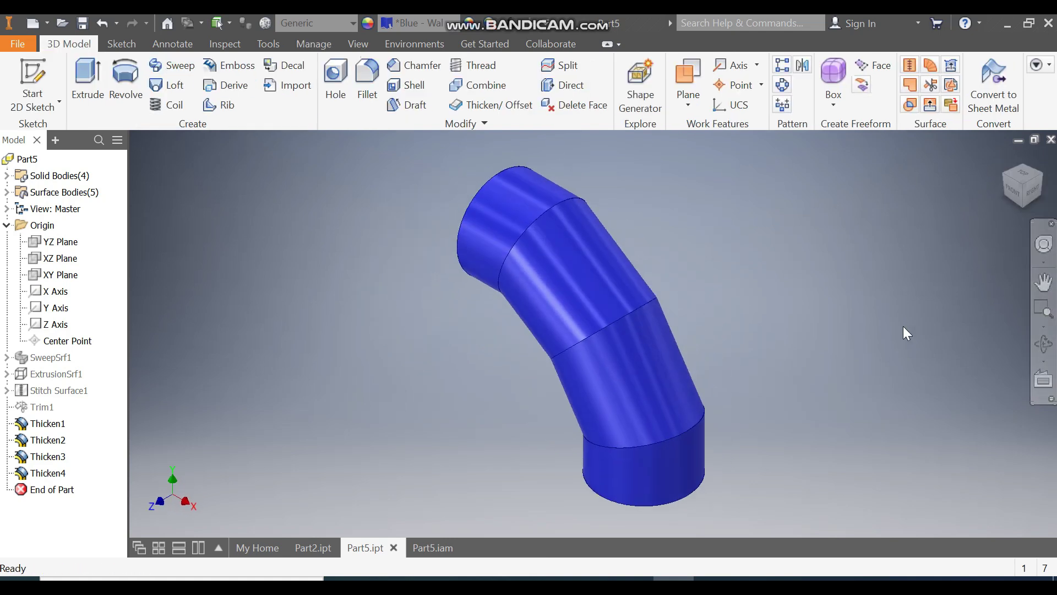